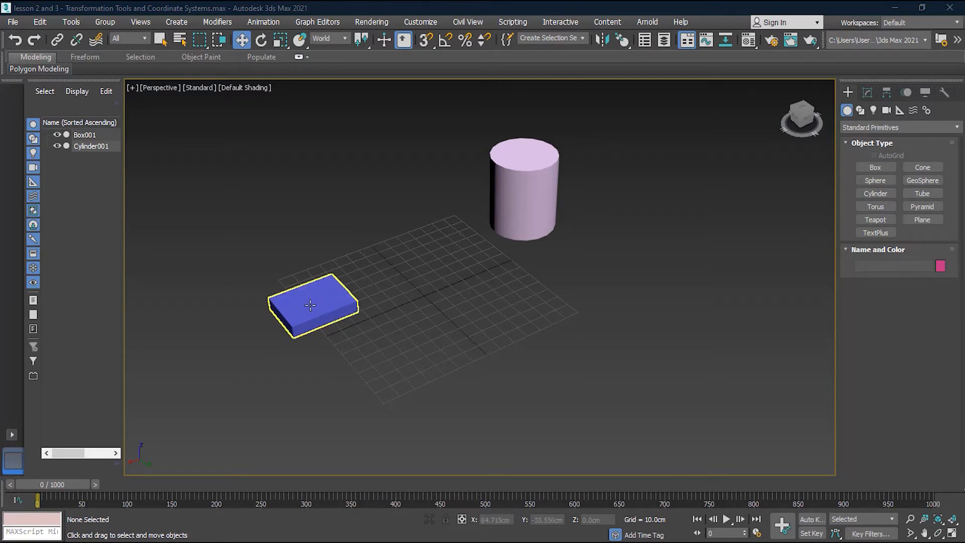
- Clone the blue box in place as a Copy and move the clone along X to about -3.4 cm
click(310, 305)
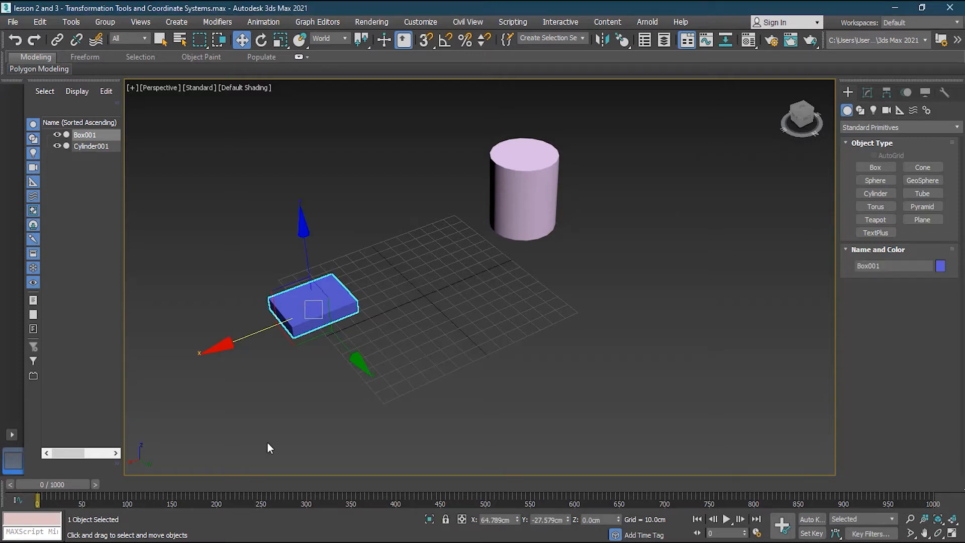
click(37, 23)
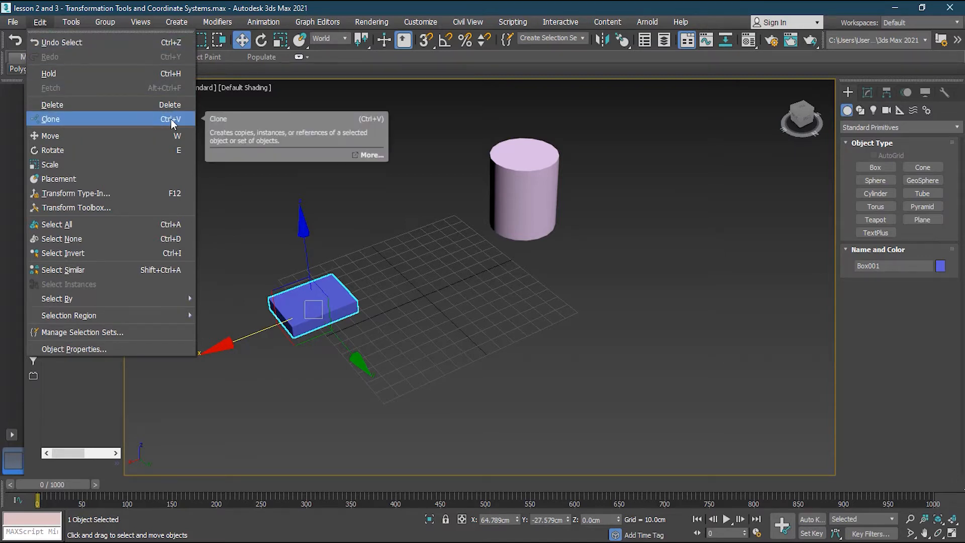
click(337, 284)
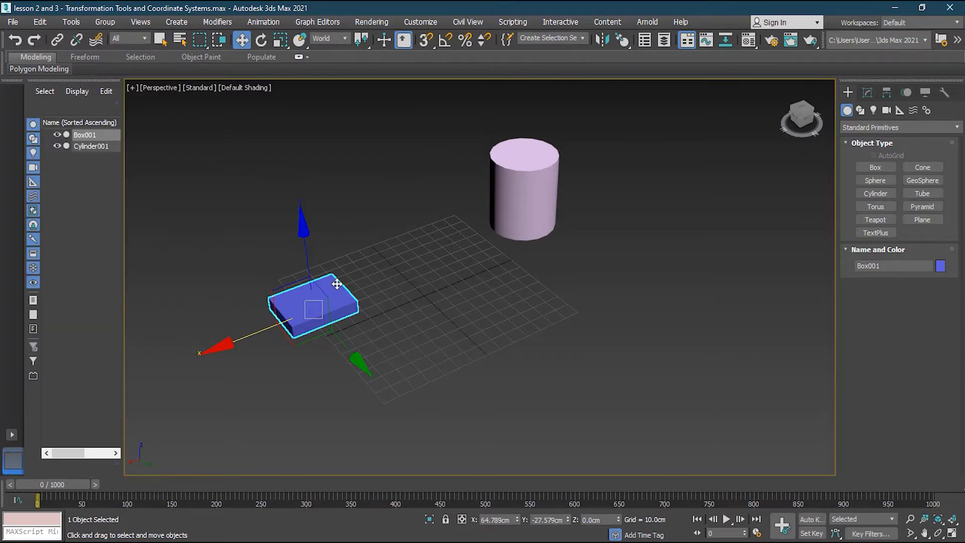
key(ctrl+v)
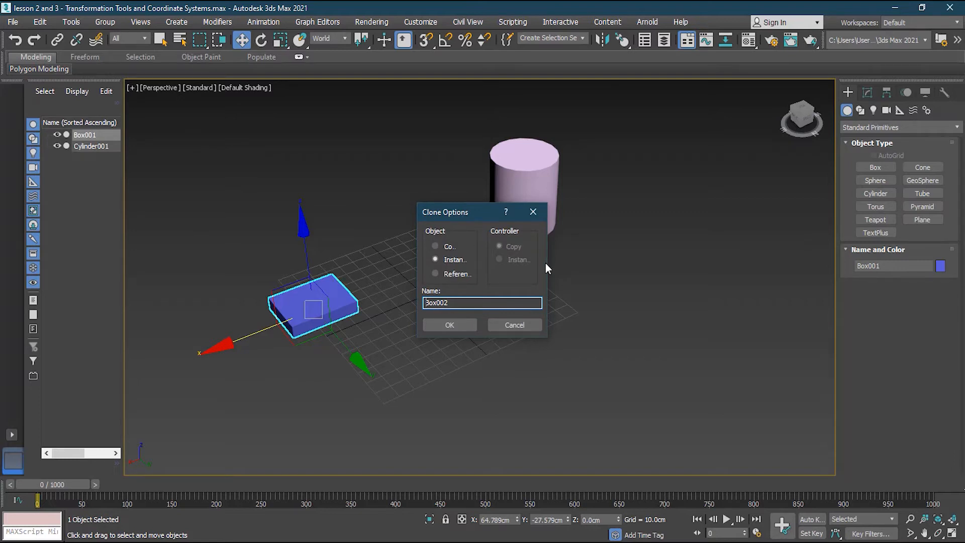
click(447, 247)
click(466, 327)
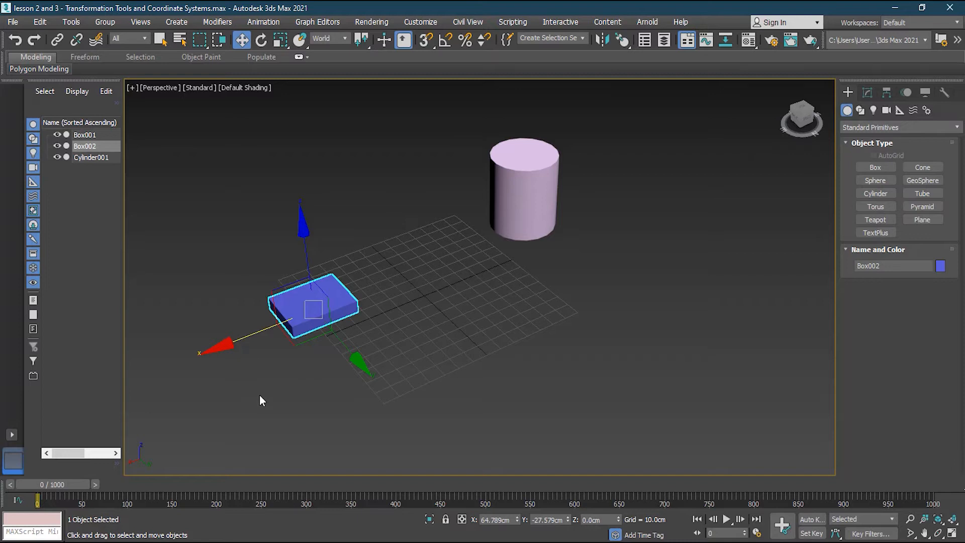
shift+drag(245, 339, 338, 301)
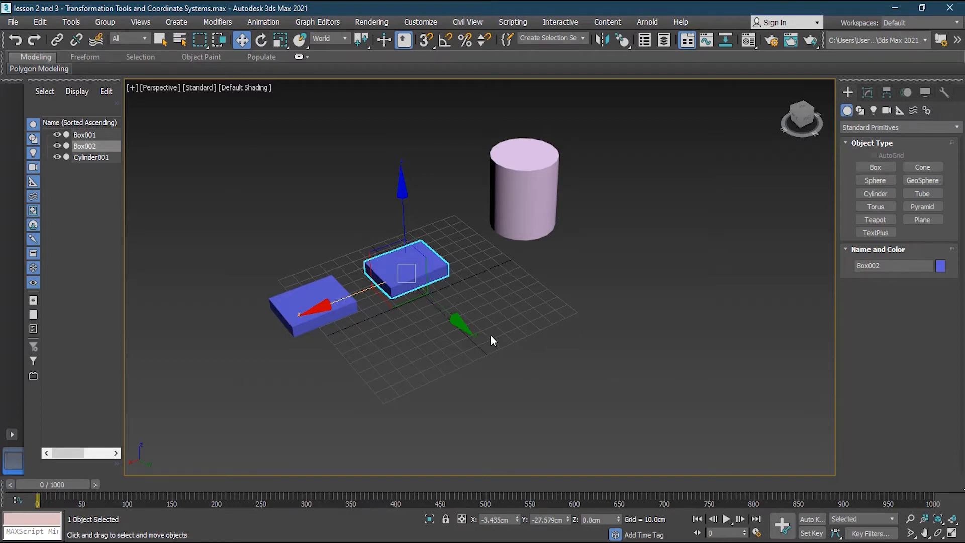
- Clone the copied box along Y as a single Instance, placed at about Y 36.7 cm
drag(442, 308, 497, 358)
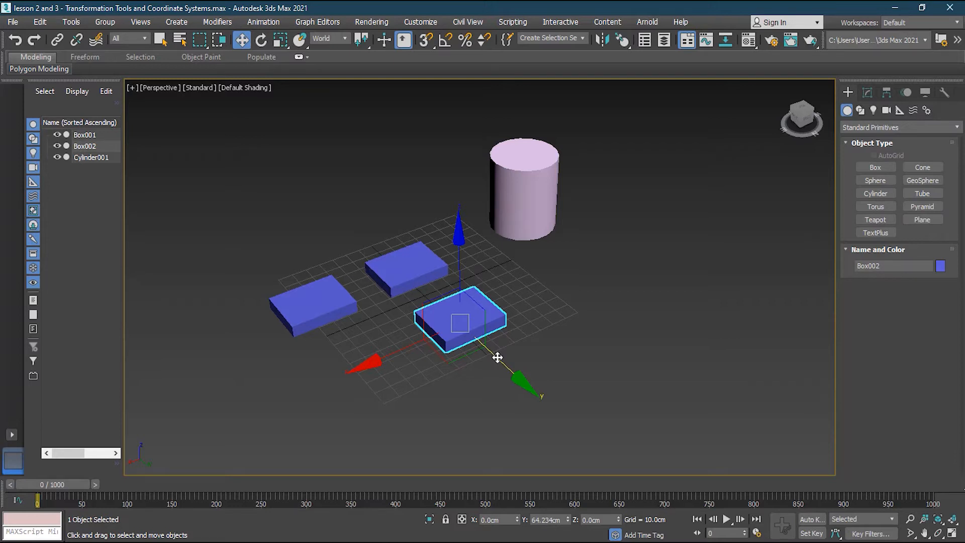
shift+drag(497, 357, 498, 357)
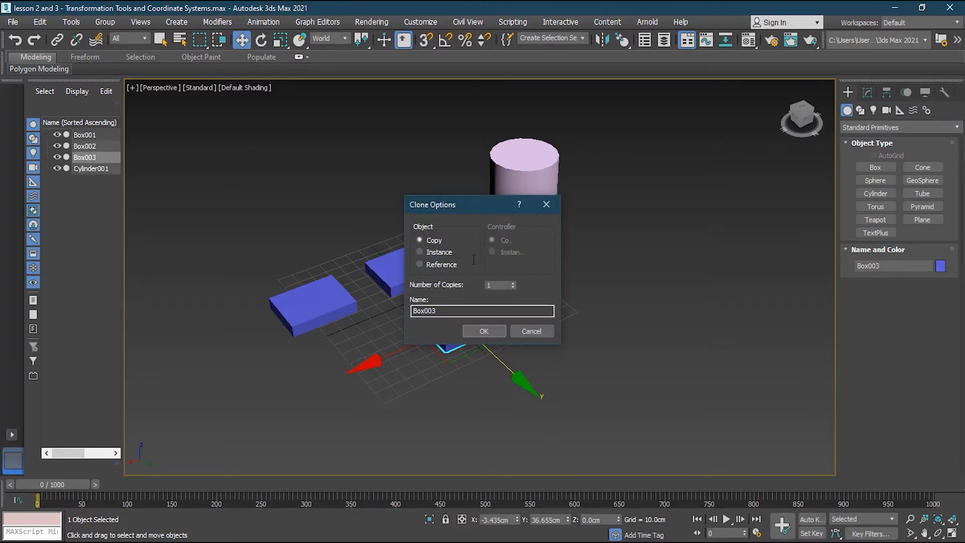
mouse_move(462, 206)
mouse_down()
mouse_move(587, 192)
mouse_move(593, 183)
mouse_up()
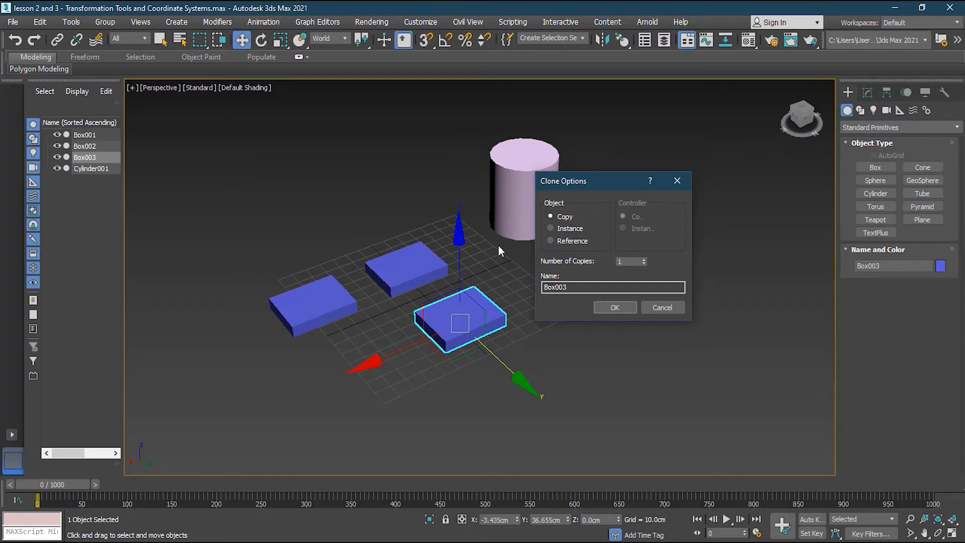
click(561, 229)
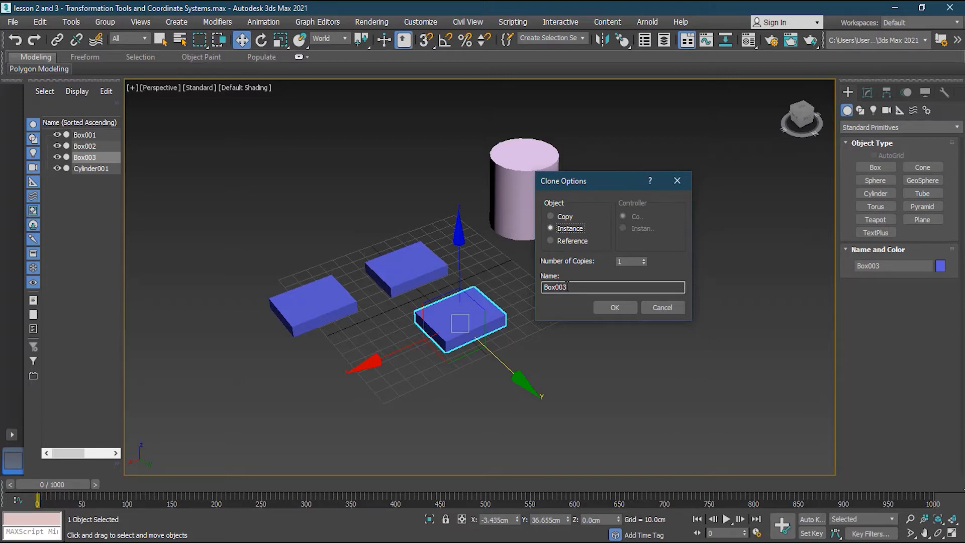
click(614, 308)
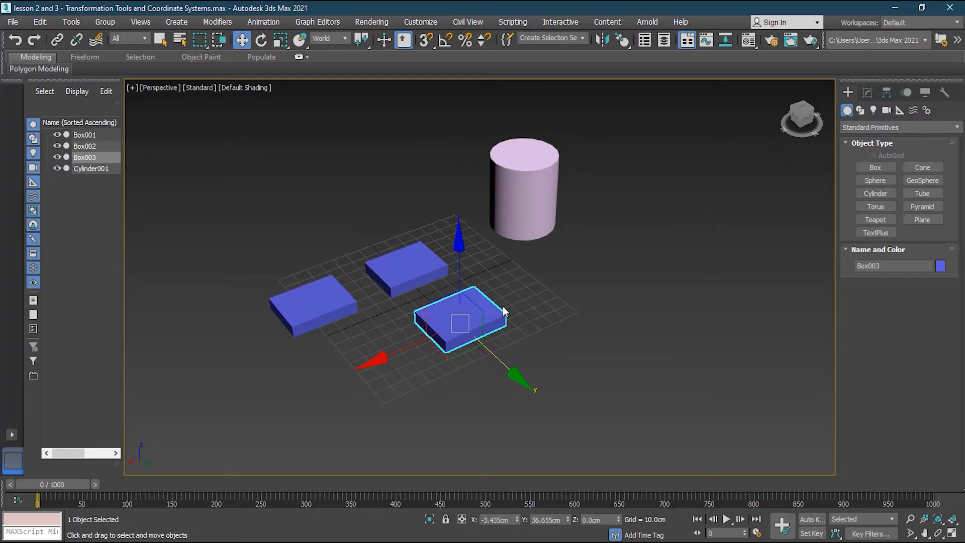
- Select each blue box in turn and adjust the original box's Height parameter
click(415, 259)
click(459, 319)
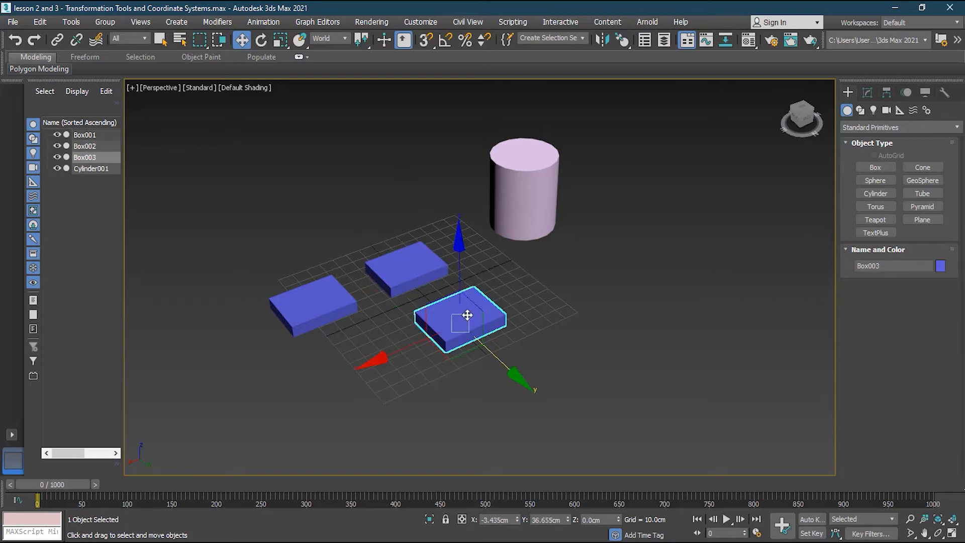
click(389, 271)
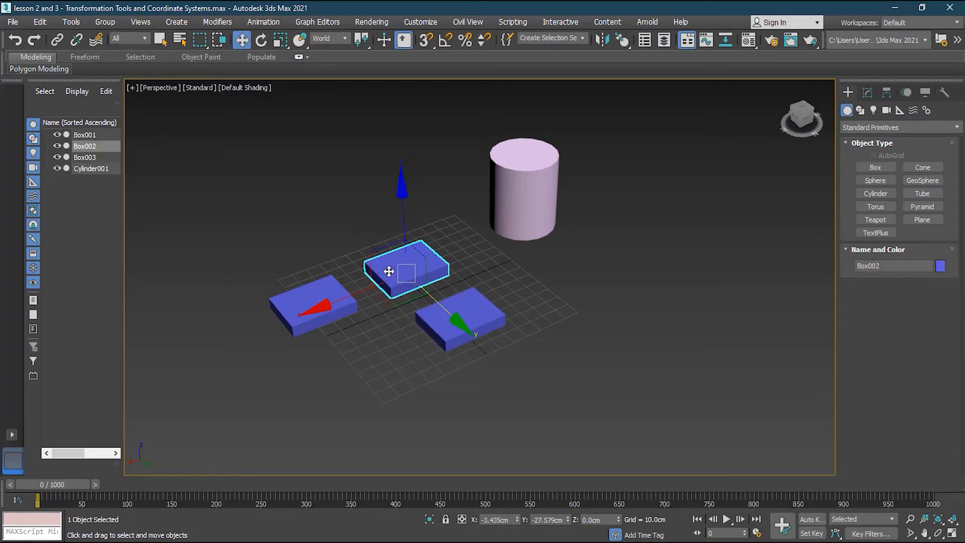
click(291, 312)
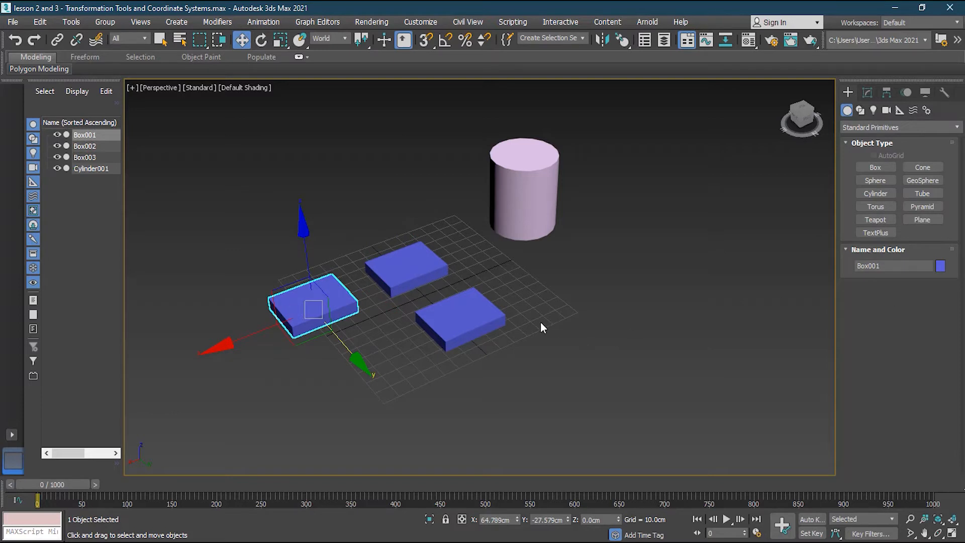
click(867, 93)
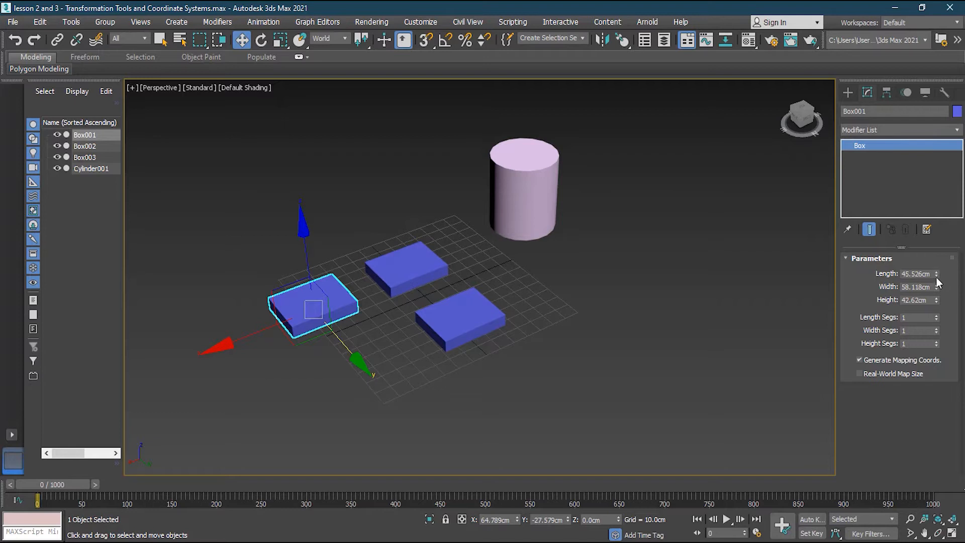
drag(936, 300, 906, 317)
- Vary the height of the middle blue box up and down, ending at about 30.6 cm
click(412, 262)
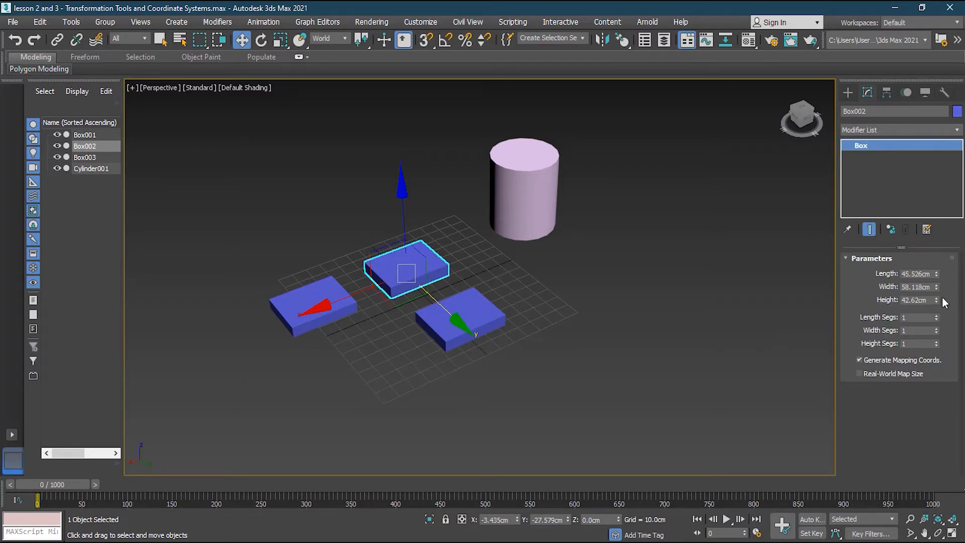
drag(936, 300, 921, 315)
drag(921, 196, 921, 186)
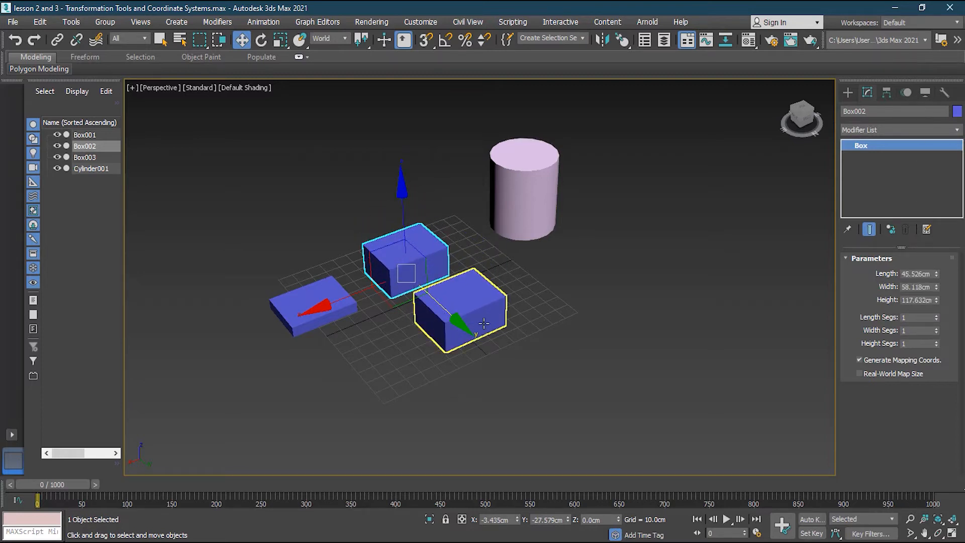
drag(936, 300, 927, 346)
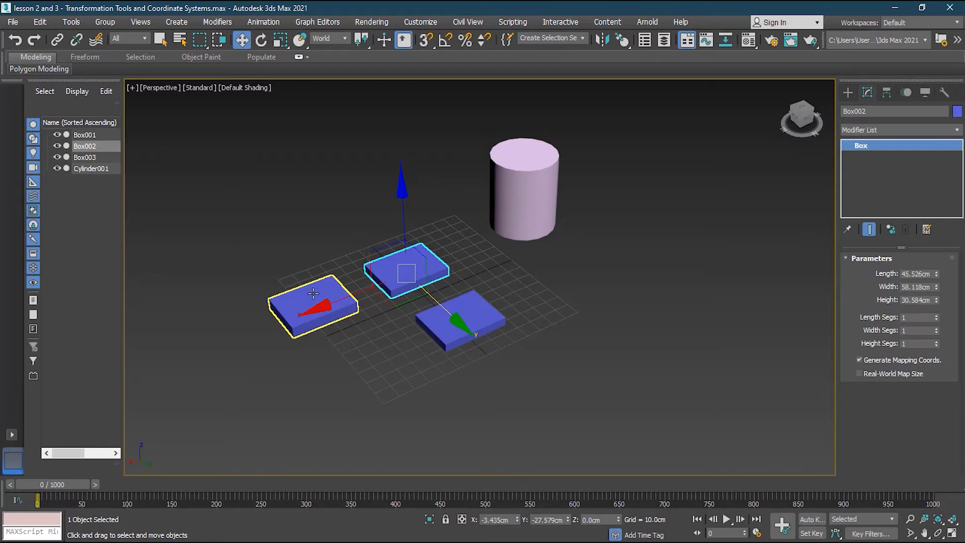
- Raise the instanced box's height to about 37.6 cm
click(476, 307)
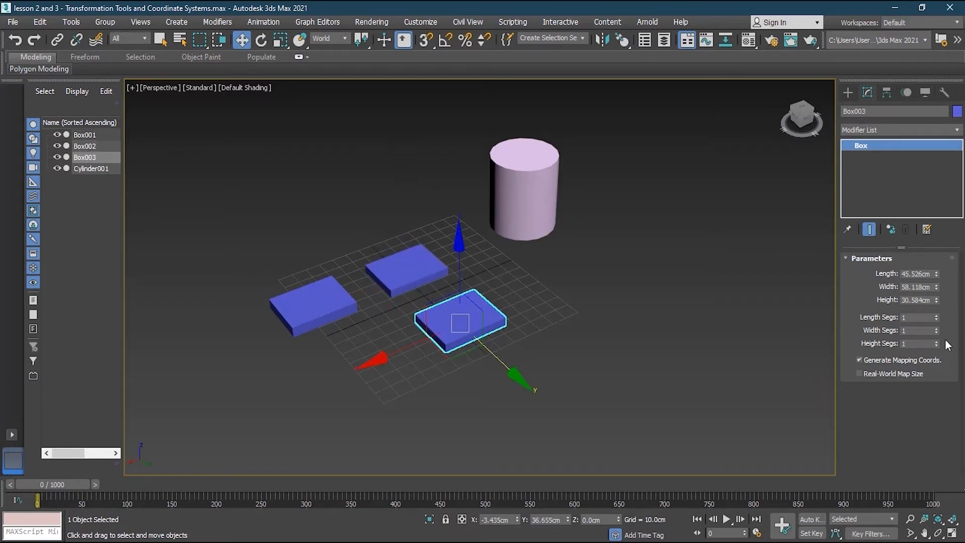
click(937, 299)
mouse_move(937, 300)
mouse_down()
mouse_move(924, 166)
mouse_move(922, 241)
mouse_move(915, 97)
mouse_move(930, 283)
mouse_up()
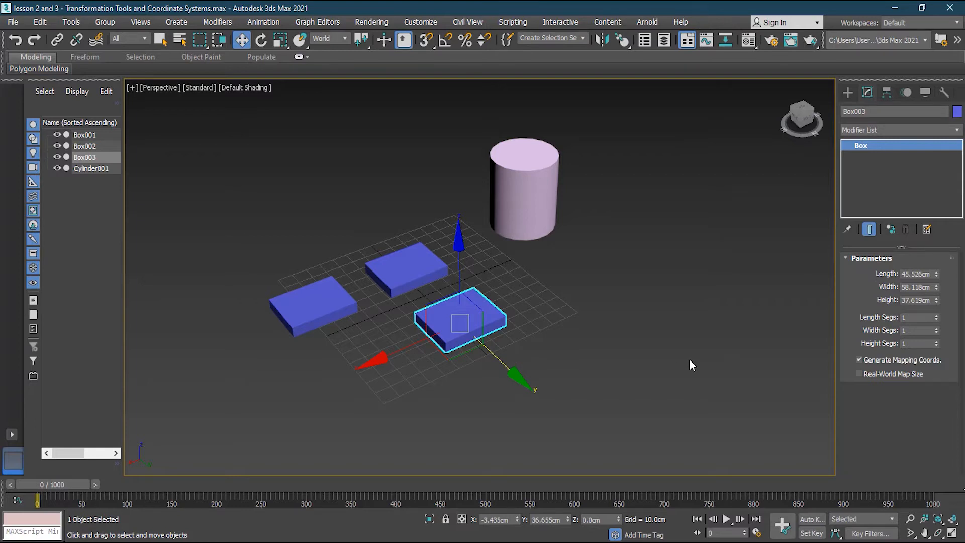
- Undo the box height edits and the instance clone, keeping the first copy at its moved position
key(ctrl+z)
key(ctrl+z)
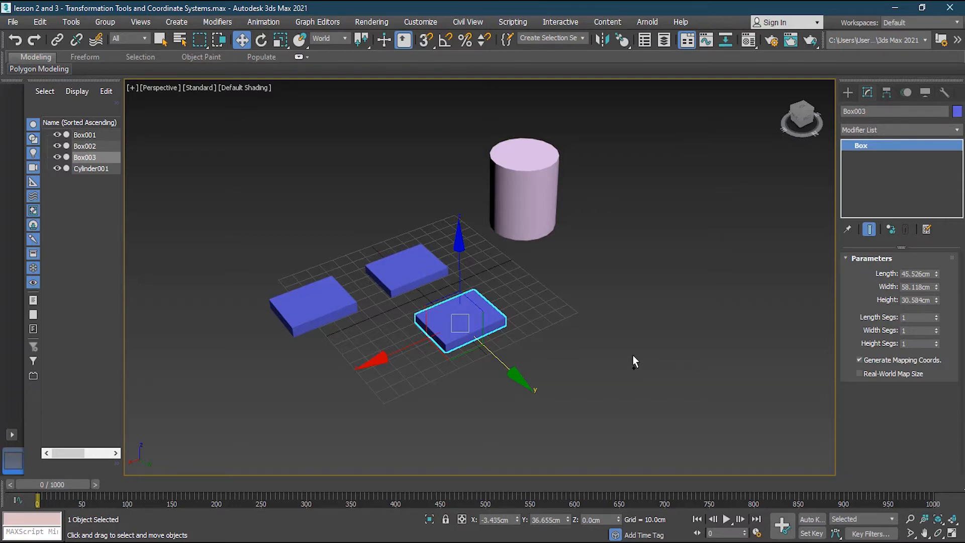
key(ctrl+z)
key(ctrl+z)
key(ctrl+z)
key(ctrl+z)
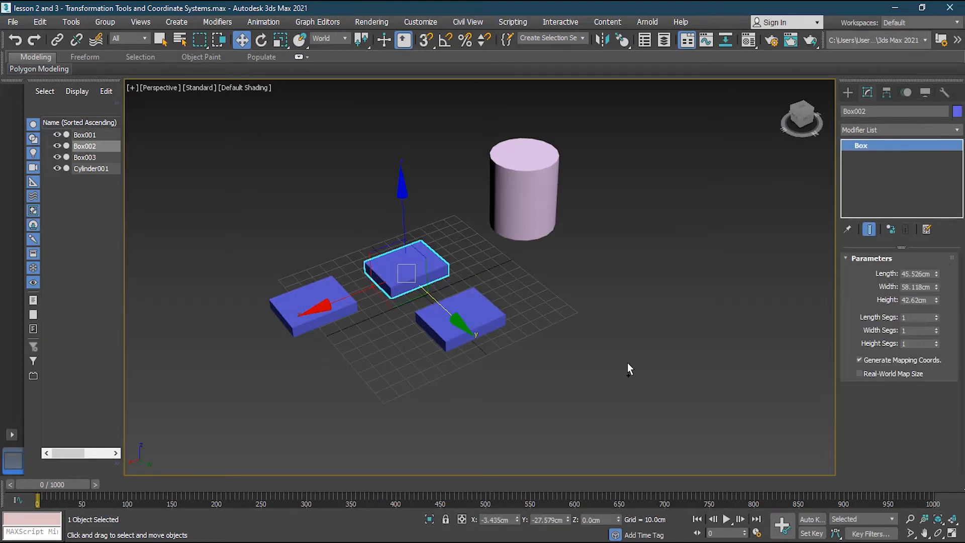
key(ctrl+z)
key(ctrl+y)
key(ctrl+y)
key(ctrl+z)
key(ctrl+y)
key(ctrl+z)
key(ctrl+z)
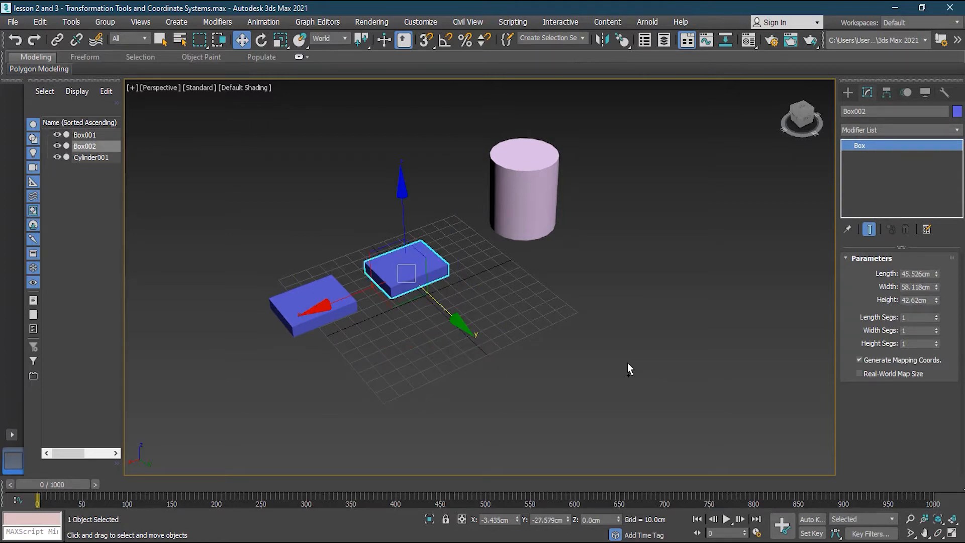
key(ctrl+z)
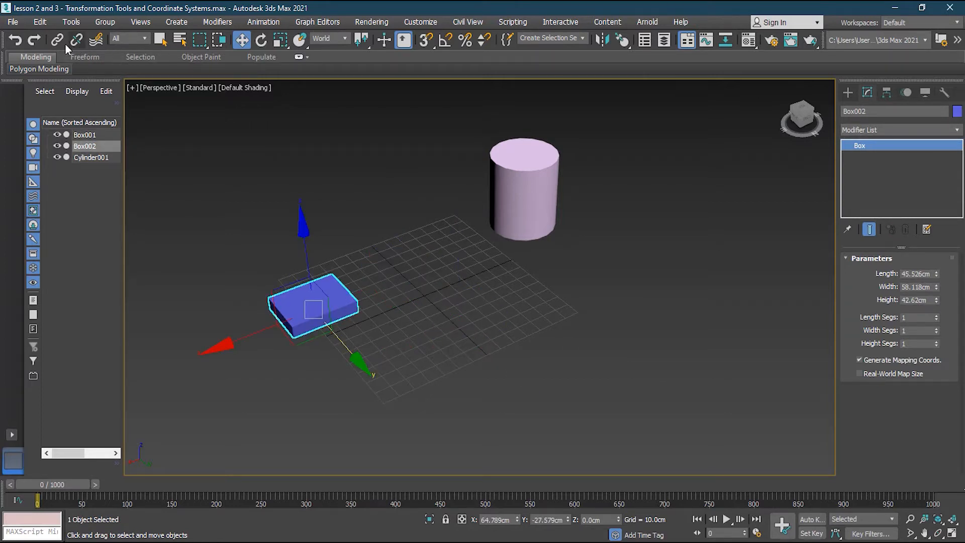
key(ctrl+y)
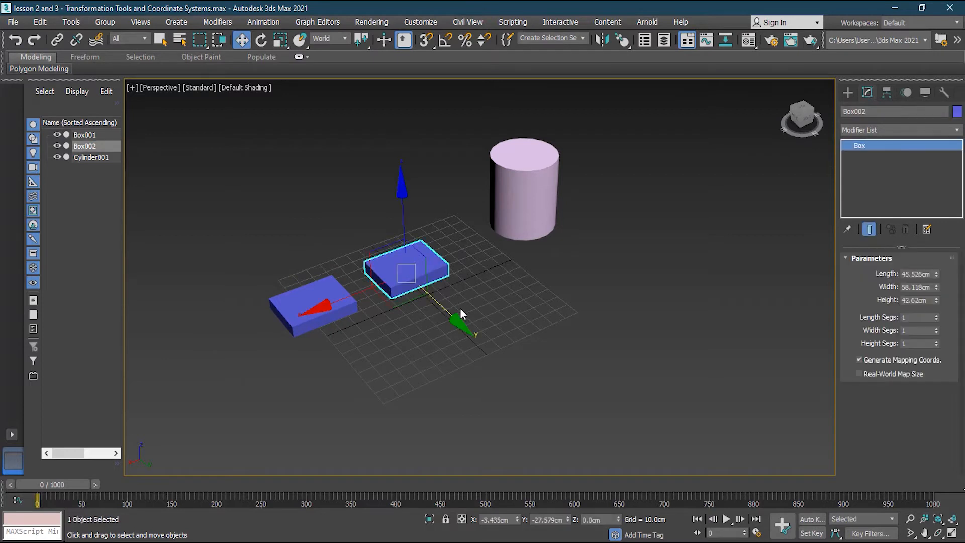
- Clone the middle blue box along Y as a Copy, placed at about Y 40.8 cm
shift+drag(437, 304, 489, 361)
click(433, 240)
click(481, 335)
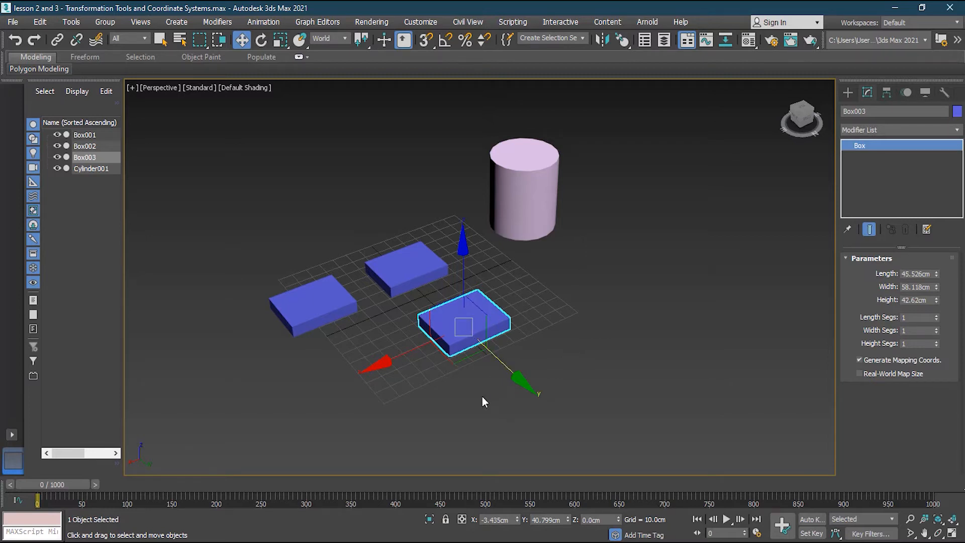
- Clone the newest box along X as three copies, placing the first at about X -68 cm
shift+drag(422, 343, 485, 318)
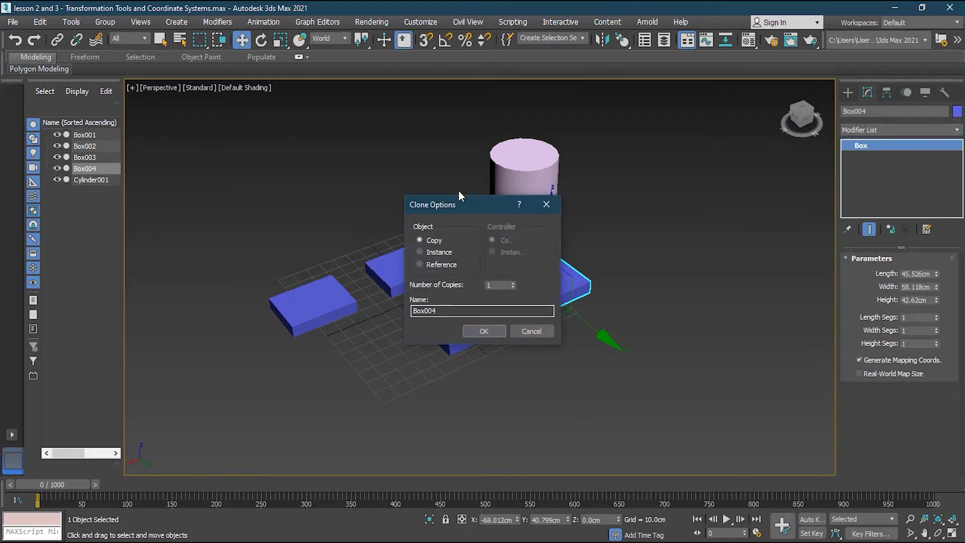
drag(444, 195, 330, 149)
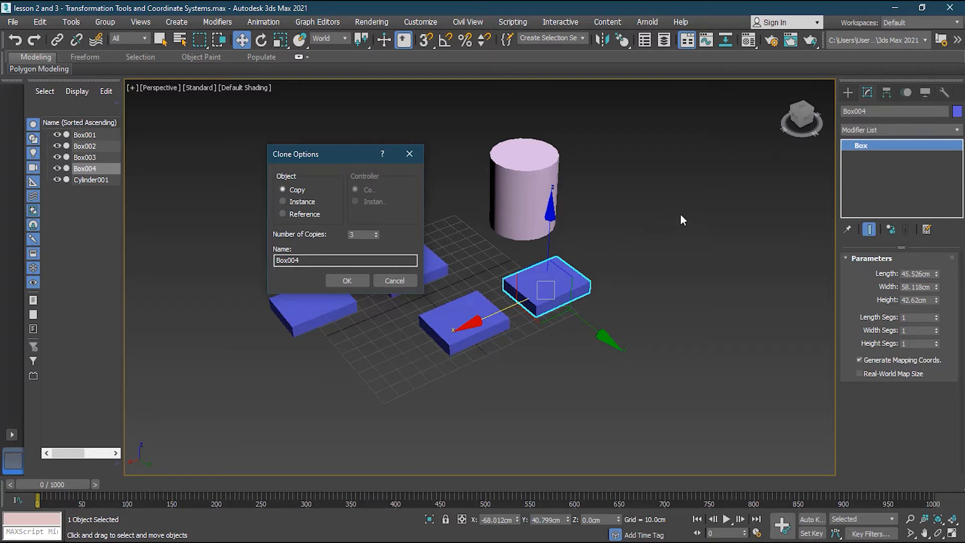
click(348, 281)
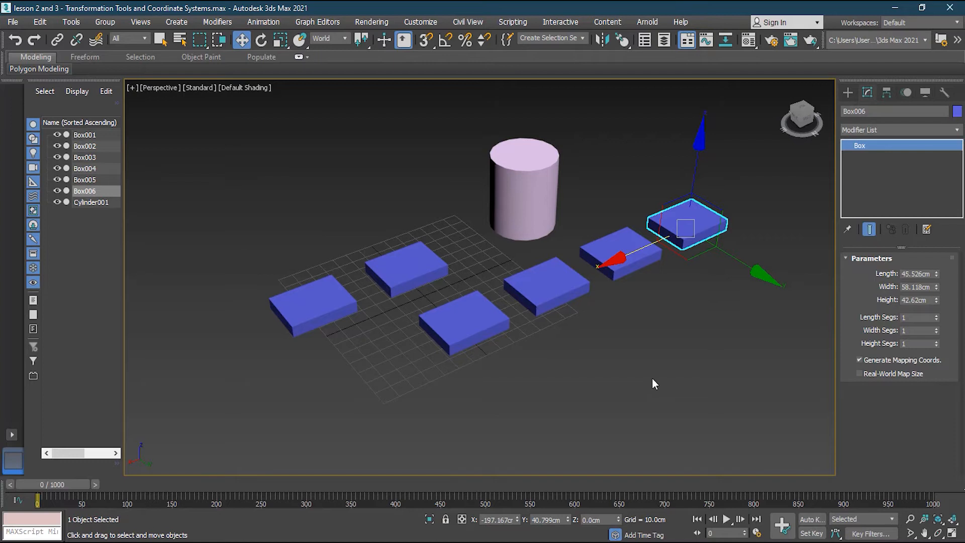
- Delete the three boxes just cloned along X
key(Delete)
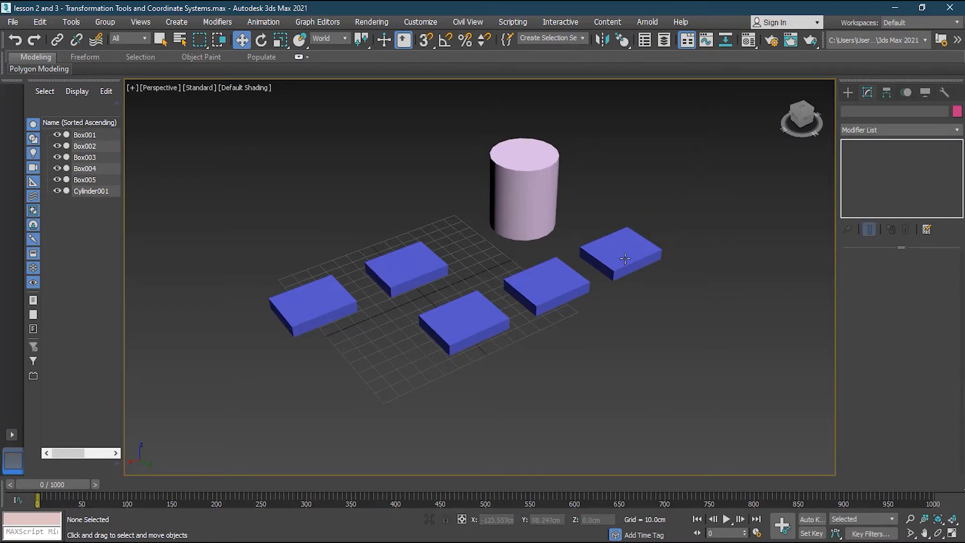
click(625, 258)
key(Delete)
click(546, 287)
key(Delete)
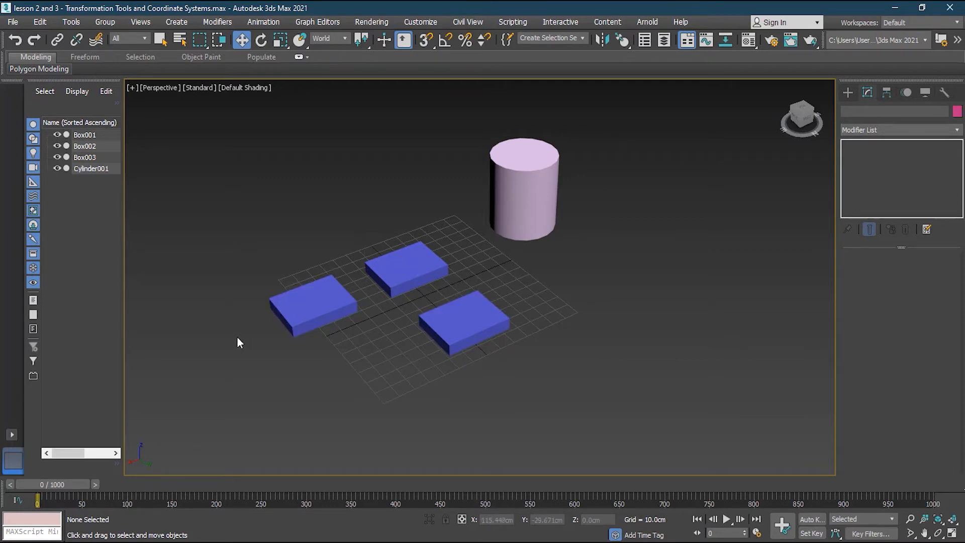
- Scale the middle box (Box002) down along Y to about 52.5% and reduce its X scale in proportion
scroll(228, 327, up, 4)
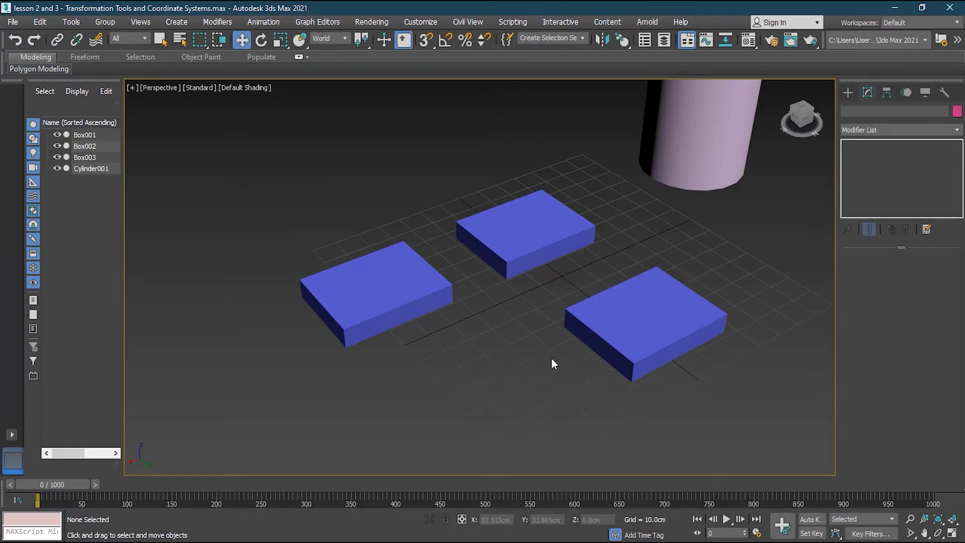
click(609, 322)
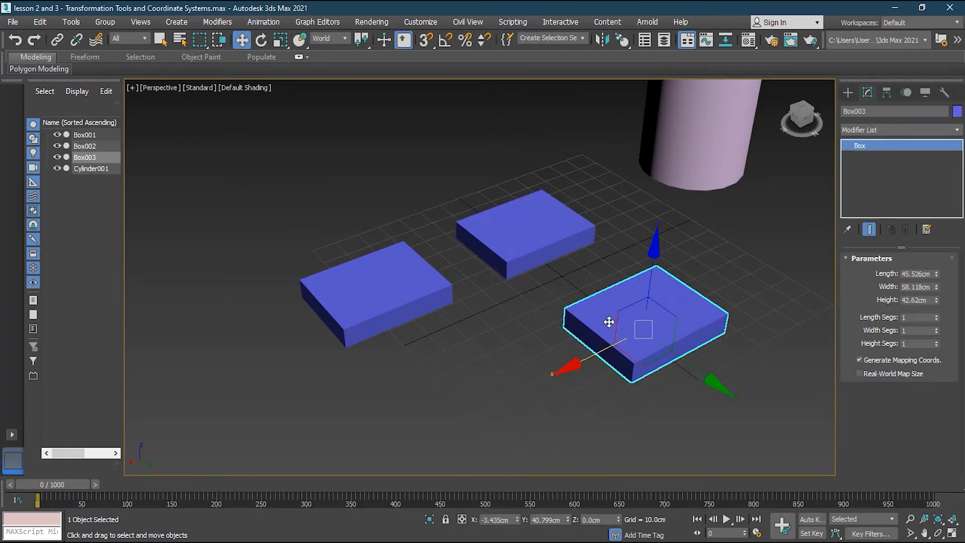
click(377, 296)
click(510, 244)
click(618, 331)
key(e)
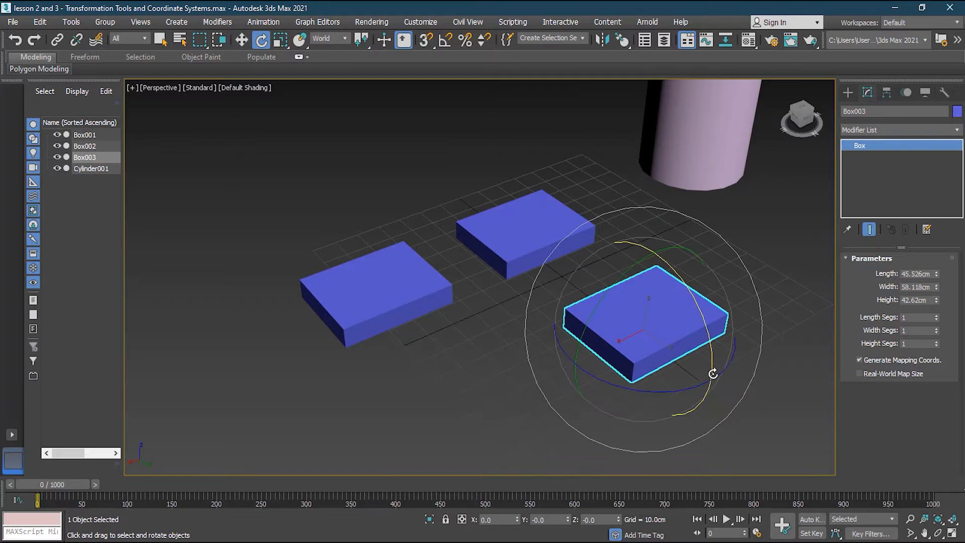
key(r)
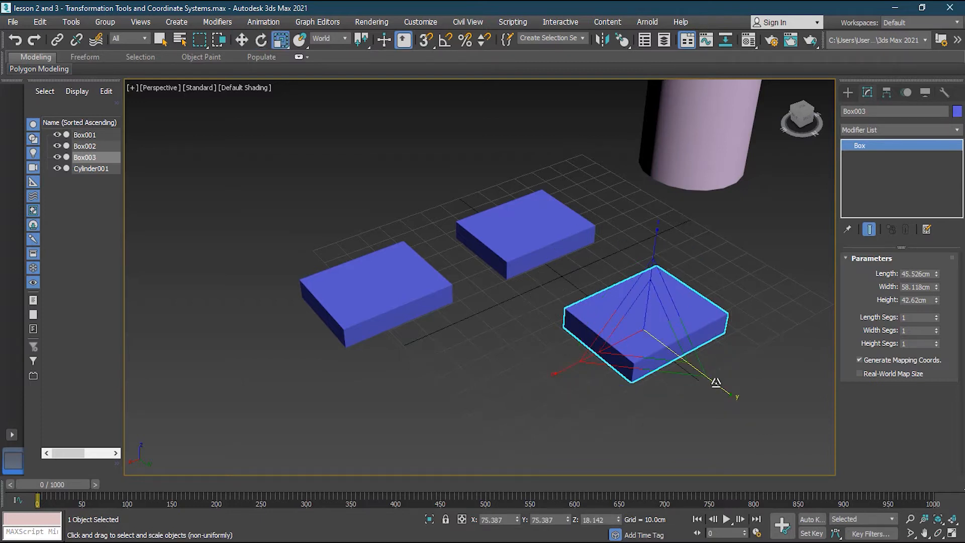
click(558, 229)
drag(594, 291, 584, 280)
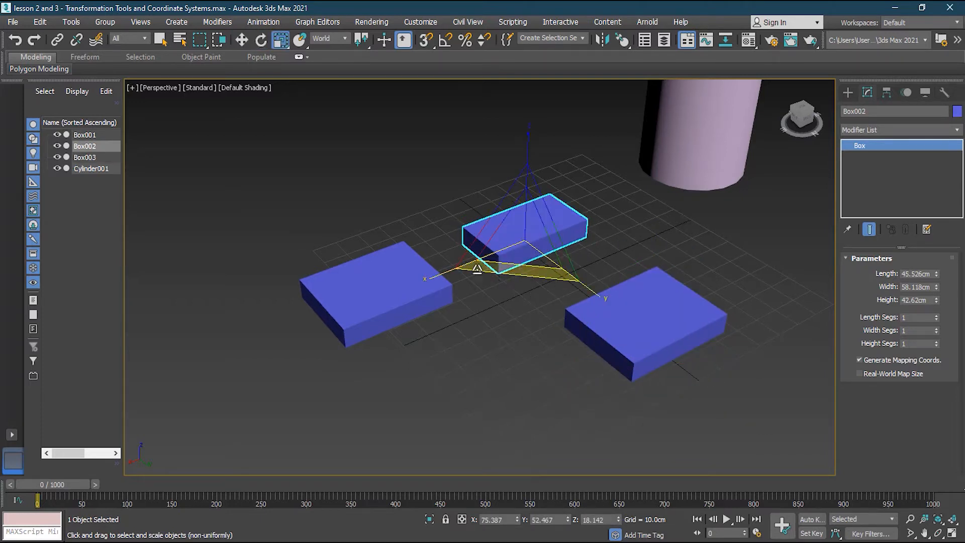
drag(442, 272, 457, 270)
- Scale the newest box (Box003) down along Y and X until it is the smallest of the three boxes
click(632, 325)
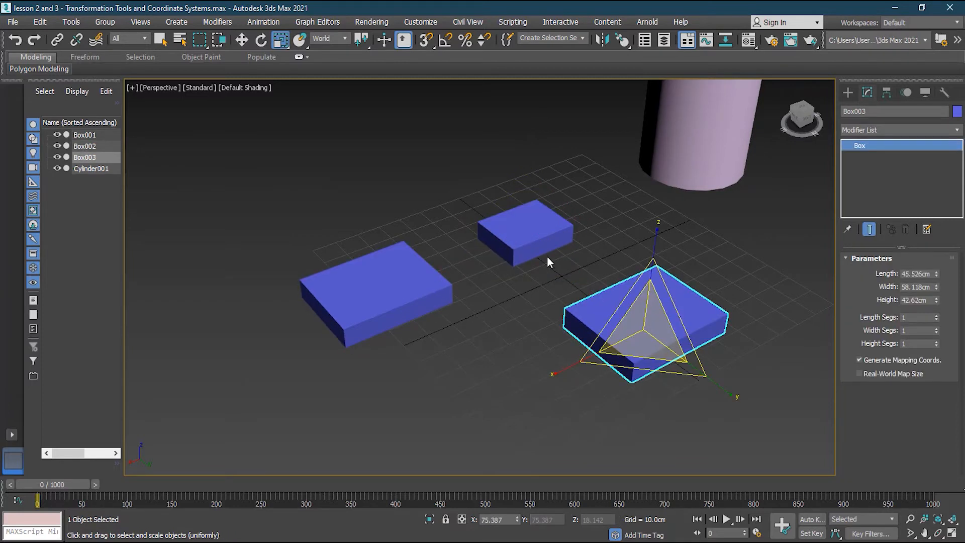
drag(728, 394, 668, 333)
drag(557, 373, 642, 329)
click(693, 437)
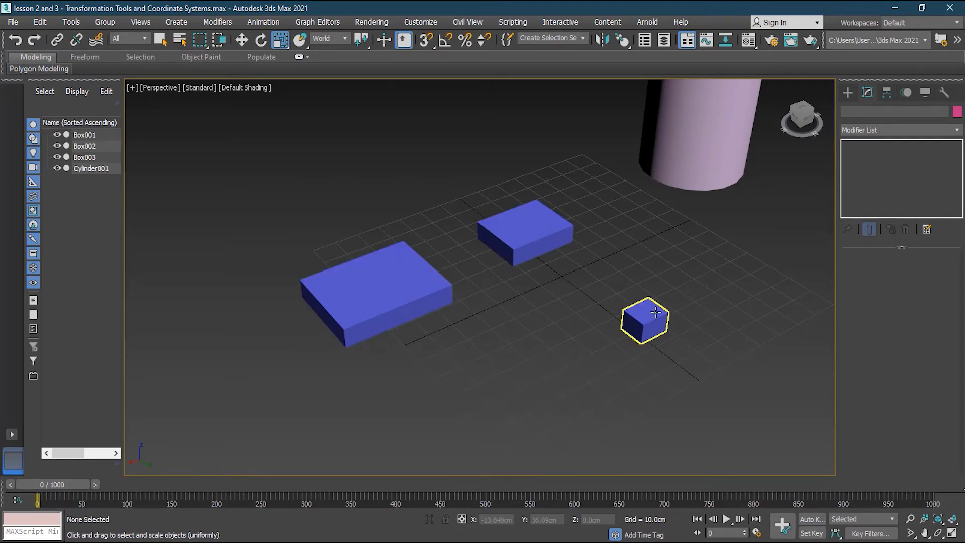
- Raise the medium box (Box002) along Z to about 7.9 cm
alt+middle_drag(555, 314, 534, 298)
alt+middle_drag(605, 209, 618, 246)
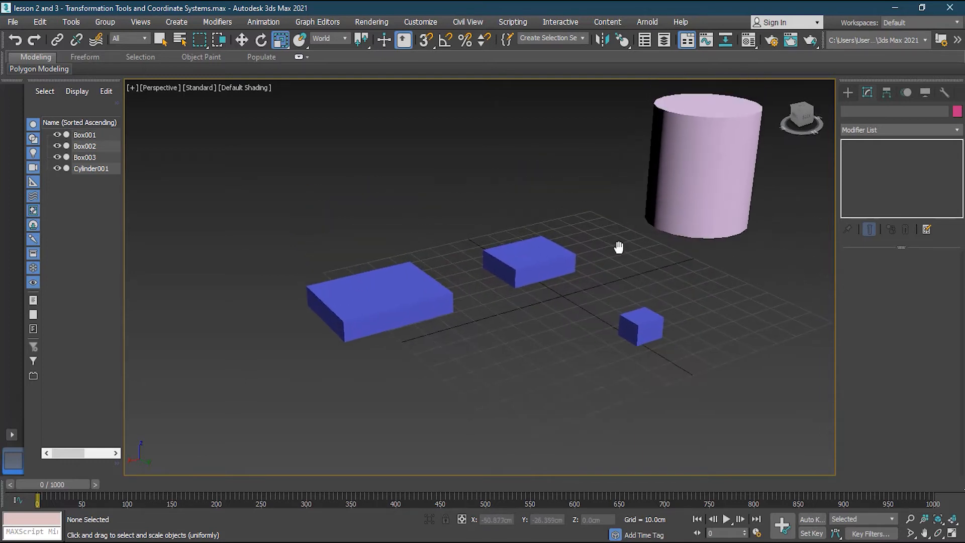
click(242, 40)
click(537, 269)
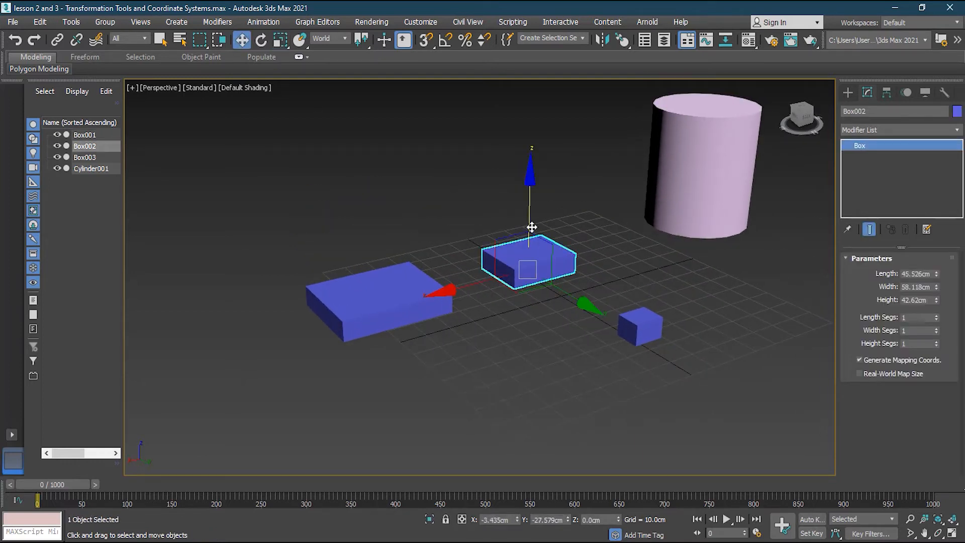
drag(531, 226, 531, 207)
- Move the medium box onto the largest box, then lift the smallest box to about Z 15.8 cm and place it on top
drag(475, 260, 326, 321)
click(640, 326)
drag(638, 286, 644, 230)
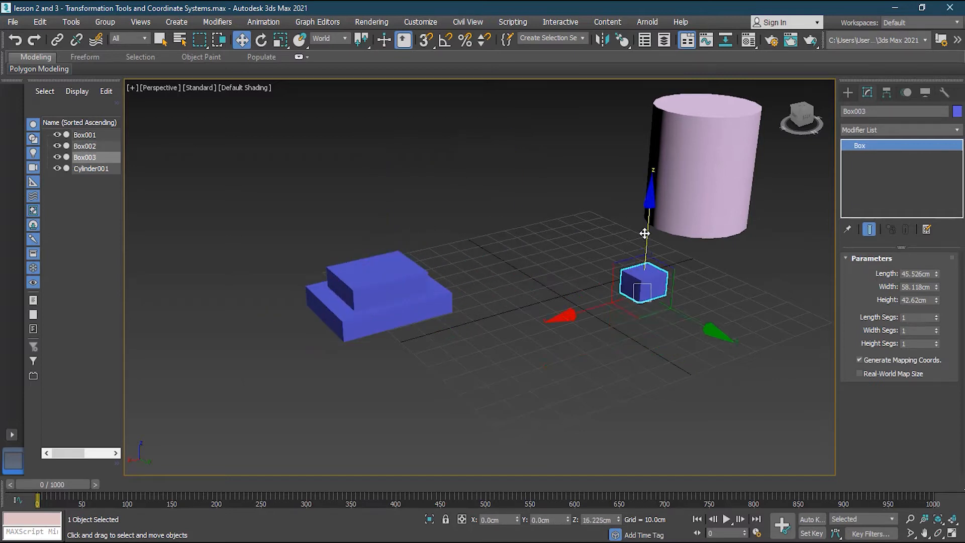
drag(641, 313, 378, 297)
click(313, 401)
mouse_move(255, 382)
alt+middle_down()
mouse_move(332, 366)
mouse_move(258, 366)
mouse_move(375, 366)
mouse_move(345, 378)
mouse_move(231, 363)
mouse_move(263, 368)
alt+middle_up()
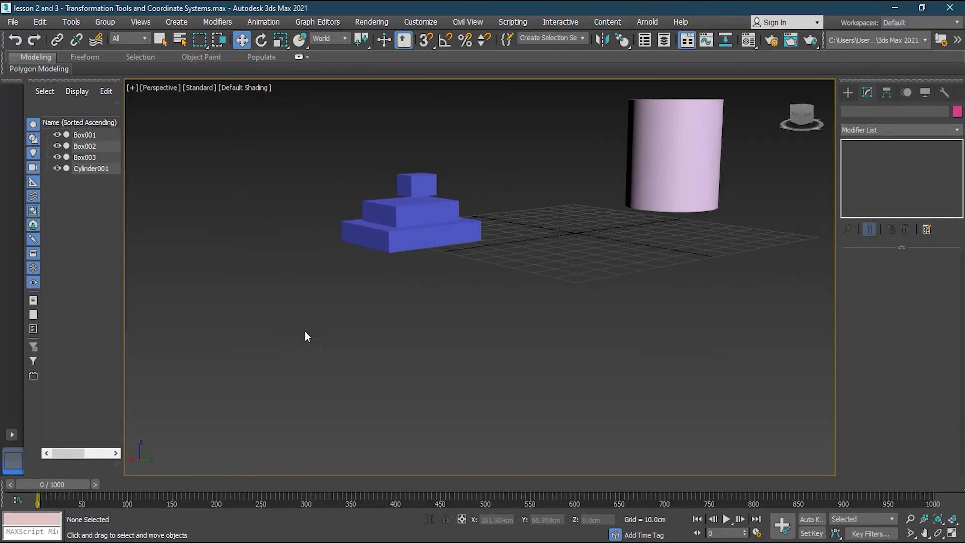
- Show all four viewports, then lower the smallest box onto the medium one and centre it along X in the Front view
click(951, 533)
click(665, 172)
scroll(749, 155, up, 7)
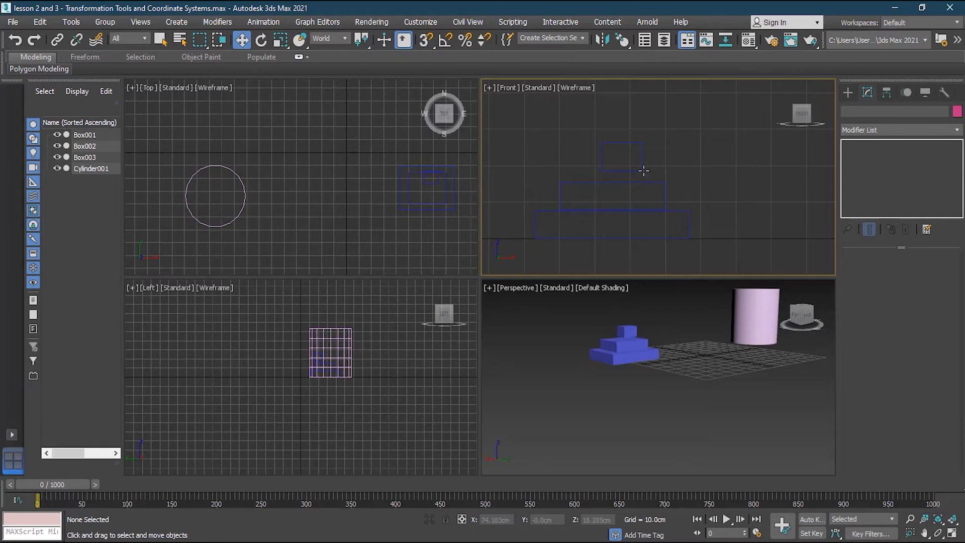
click(625, 143)
drag(623, 124, 623, 133)
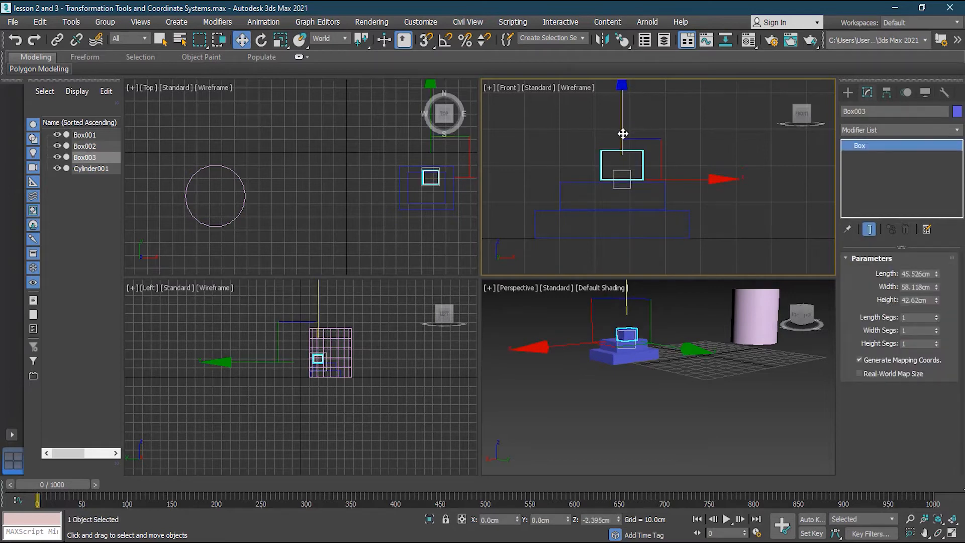
drag(689, 179, 675, 181)
- Centre the smallest box on the stack along Y in the Top view, then return to the full-size Perspective view
scroll(426, 226, up, 5)
middle_drag(429, 209, 312, 274)
drag(313, 140, 313, 174)
scroll(310, 381, up, 4)
scroll(311, 380, up, 3)
middle_drag(393, 396, 334, 450)
click(609, 399)
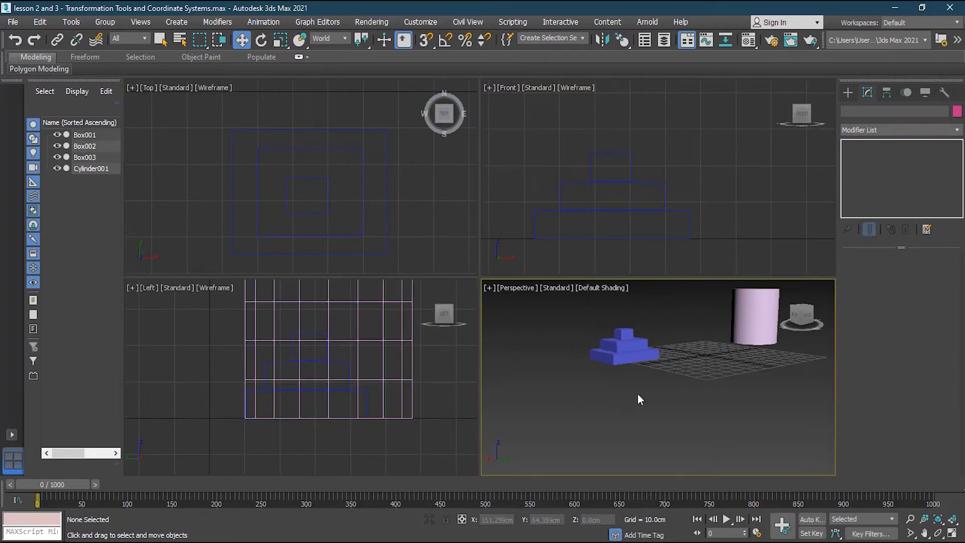
click(951, 532)
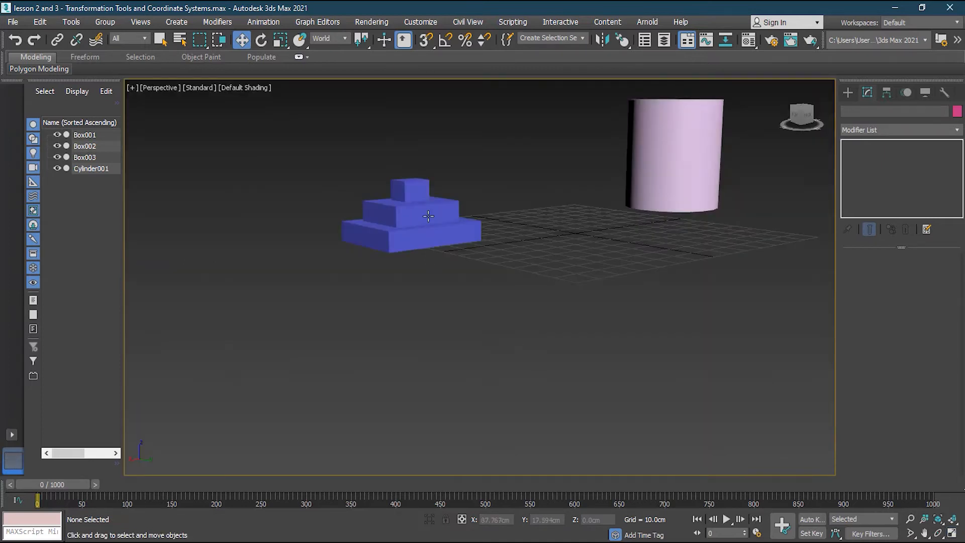
- Undo the stacking moves of the smallest and medium boxes, keeping the medium box's raised height
scroll(428, 216, up, 5)
scroll(431, 215, down, 4)
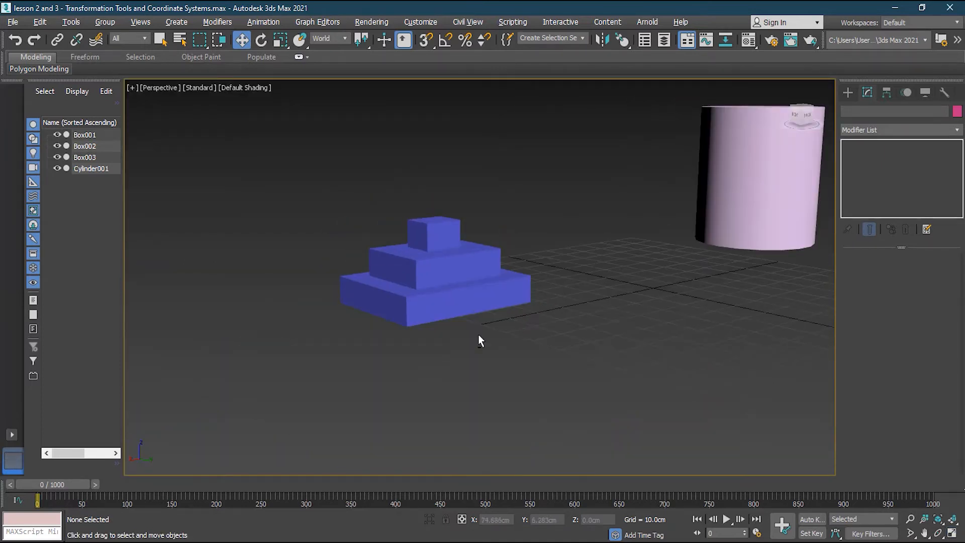
alt+middle_drag(471, 339, 457, 397)
alt+middle_drag(484, 388, 500, 366)
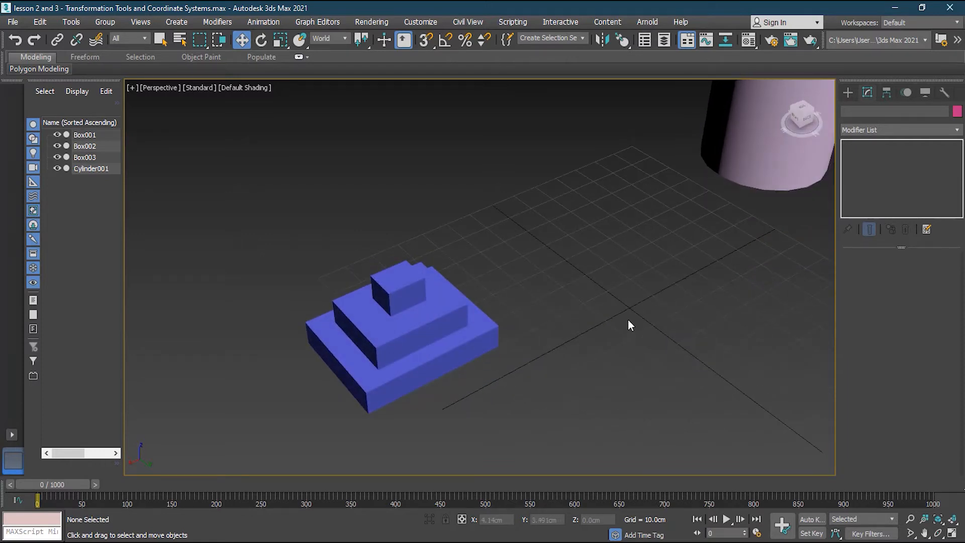
middle_drag(628, 324, 605, 283)
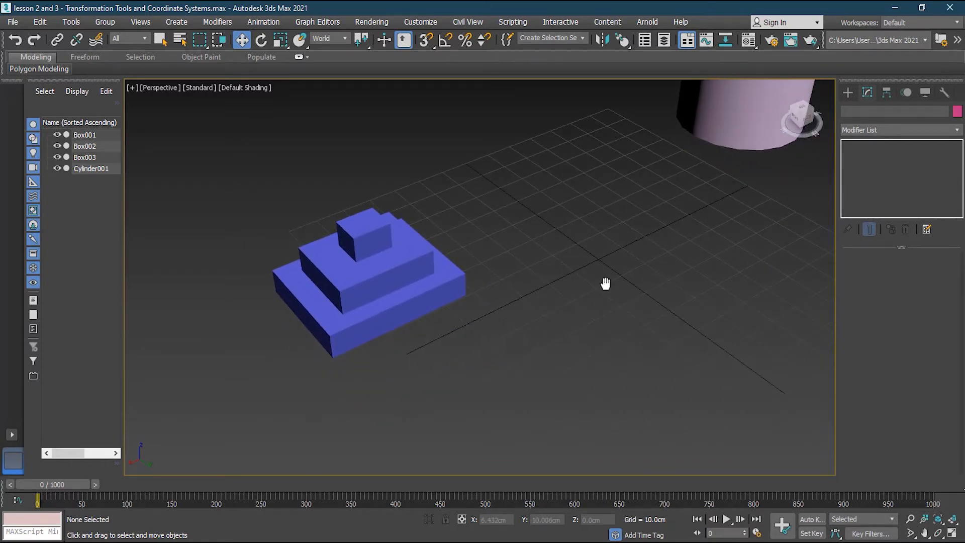
key(ctrl+z)
key(ctrl+z)
key(ctrl+z)
key(ctrl+z)
key(ctrl+z)
key(ctrl+z)
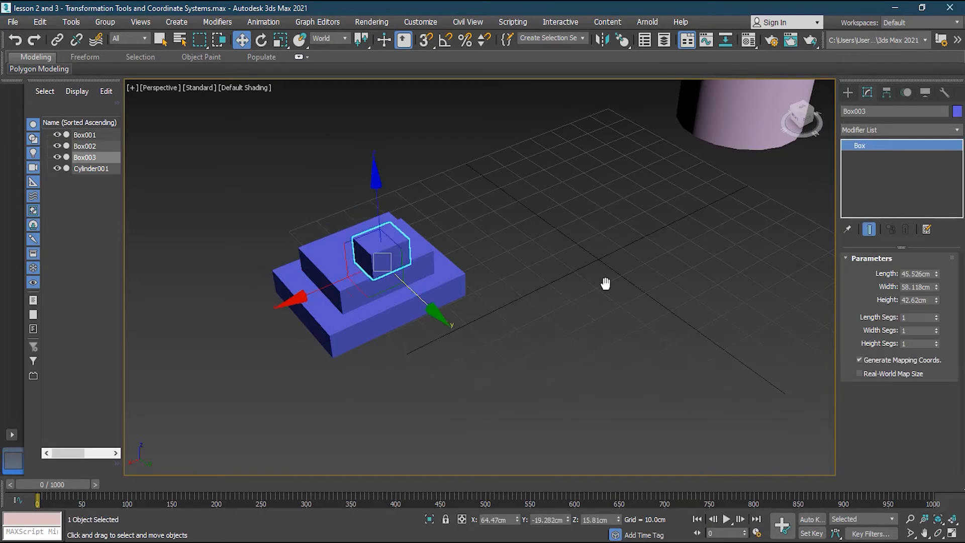
key(ctrl+z)
key(ctrl+z)
key(ctrl+z)
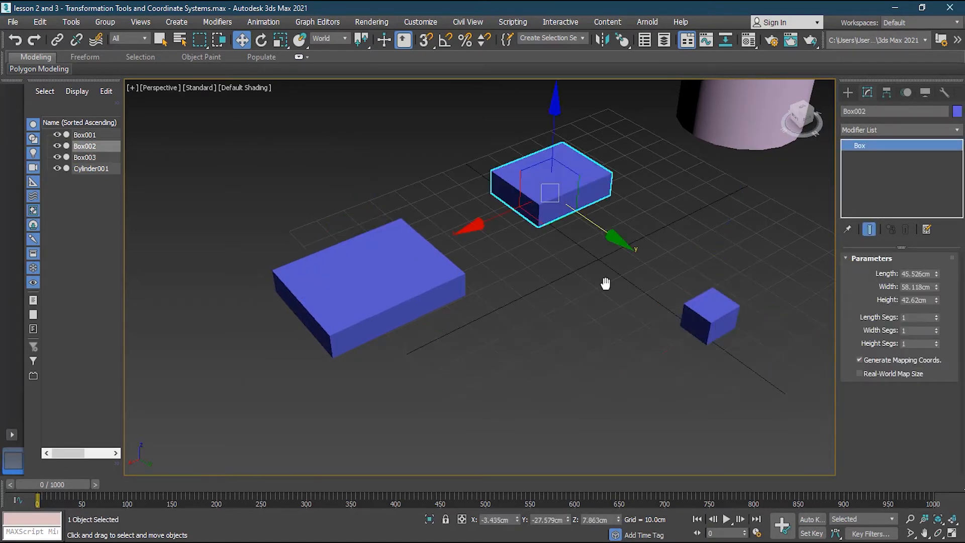
- Select the medium box and replace Normal Align with the Align tool
click(595, 335)
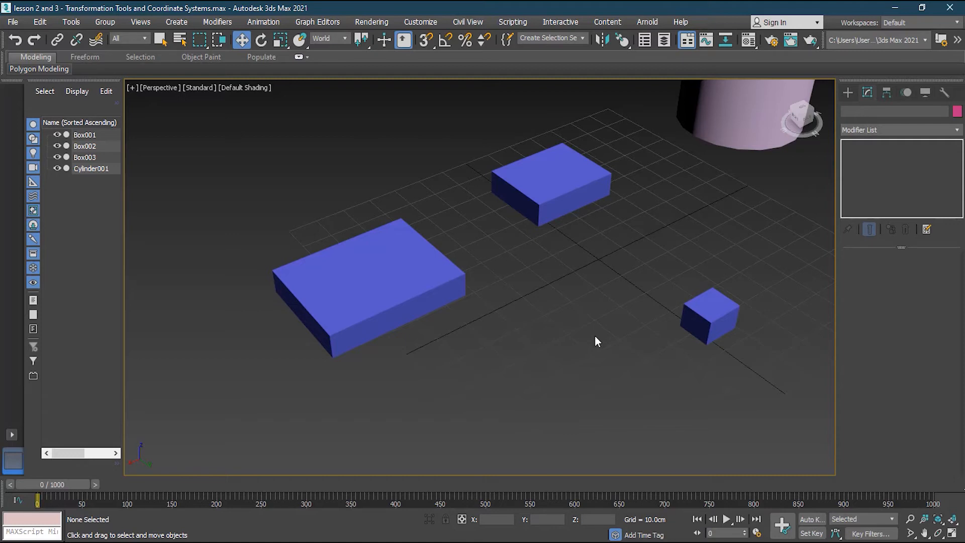
click(570, 177)
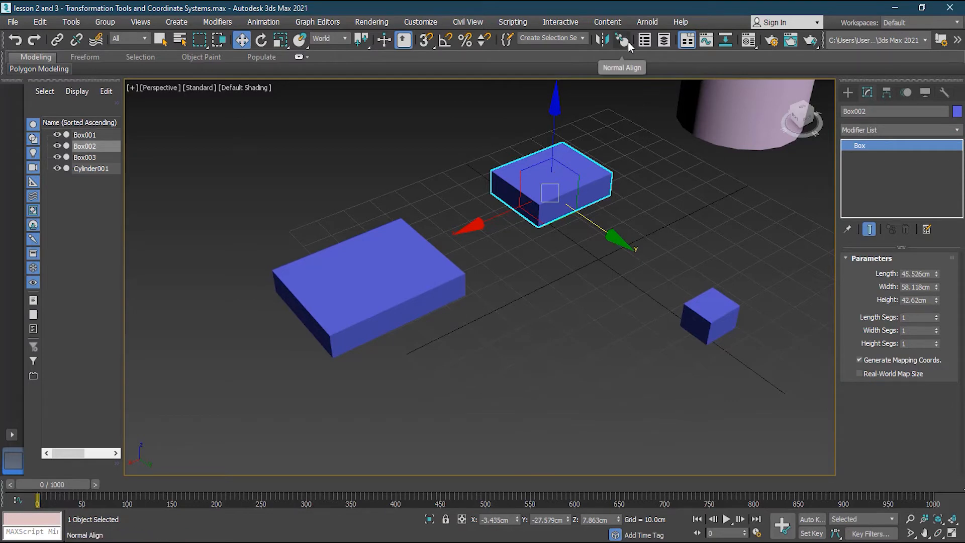
drag(626, 40, 623, 64)
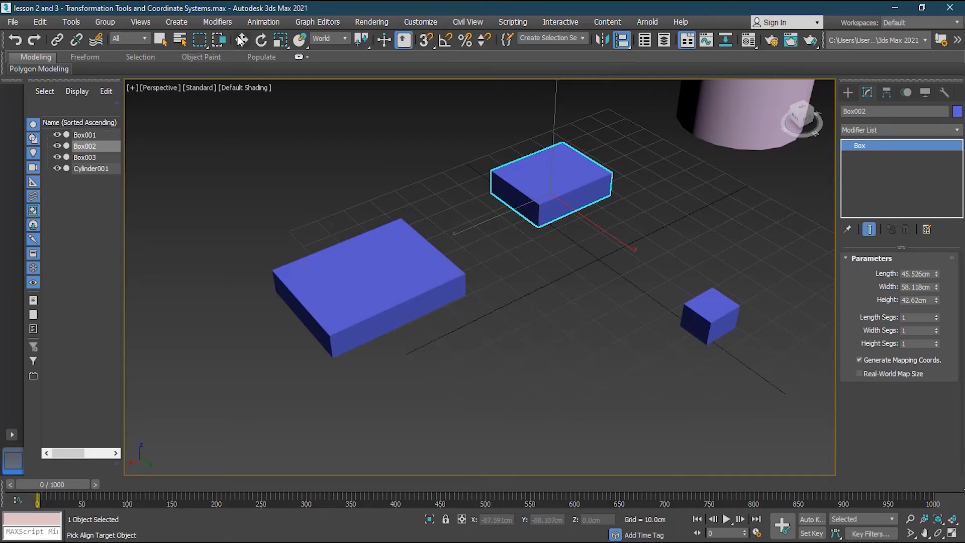
- Try the Align command with no object selected and dismiss the warning
click(623, 44)
click(639, 110)
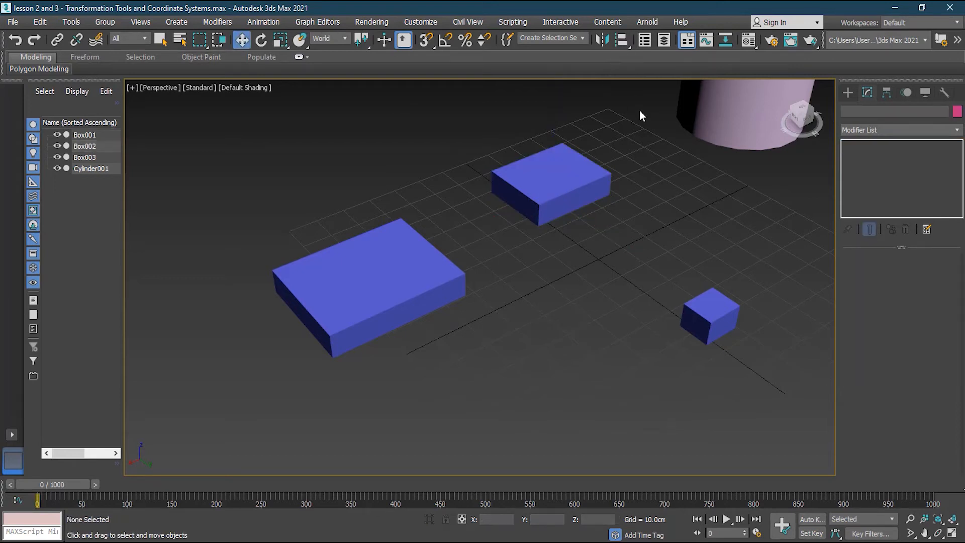
click(622, 40)
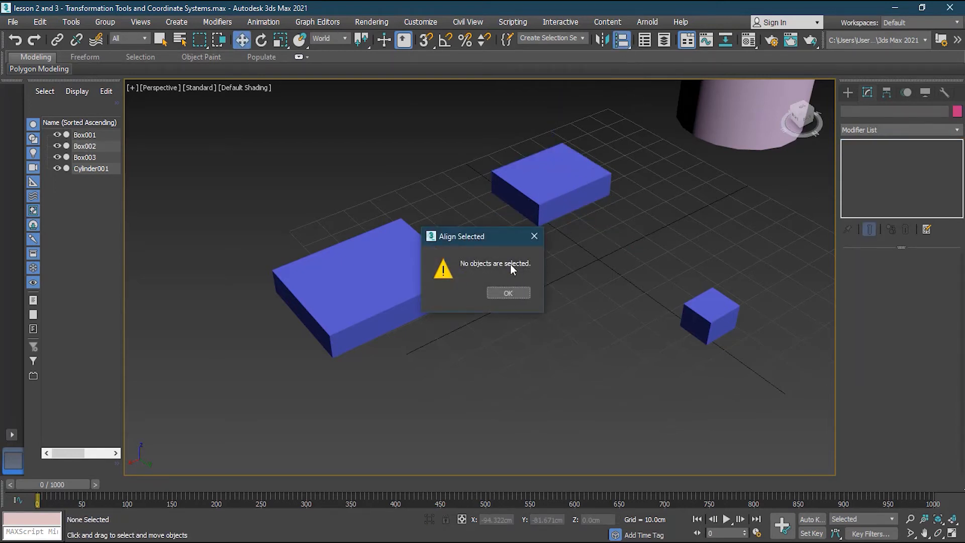
click(516, 296)
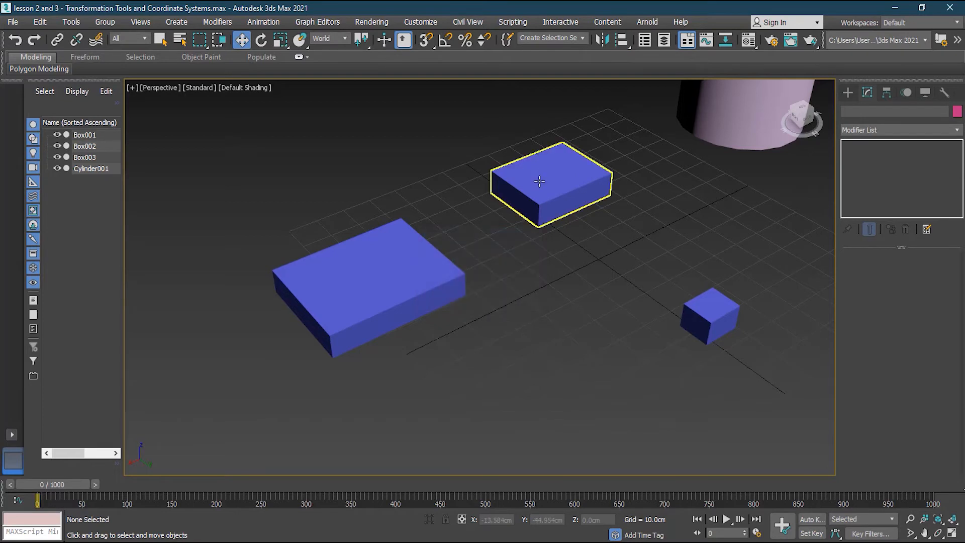
- Preview aligning the medium box to the largest box by pivot points in X, Y and Z, then cancel the alignment
click(540, 181)
click(622, 40)
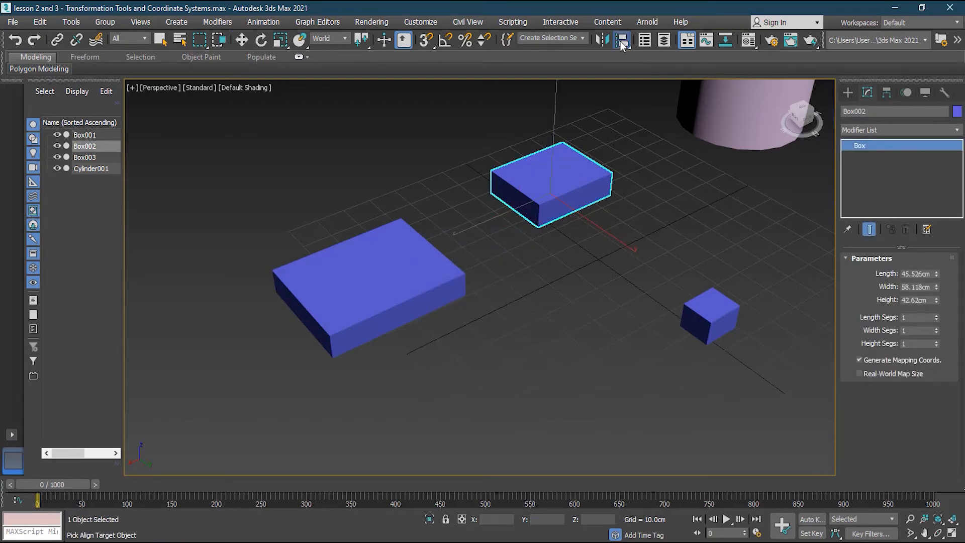
click(374, 276)
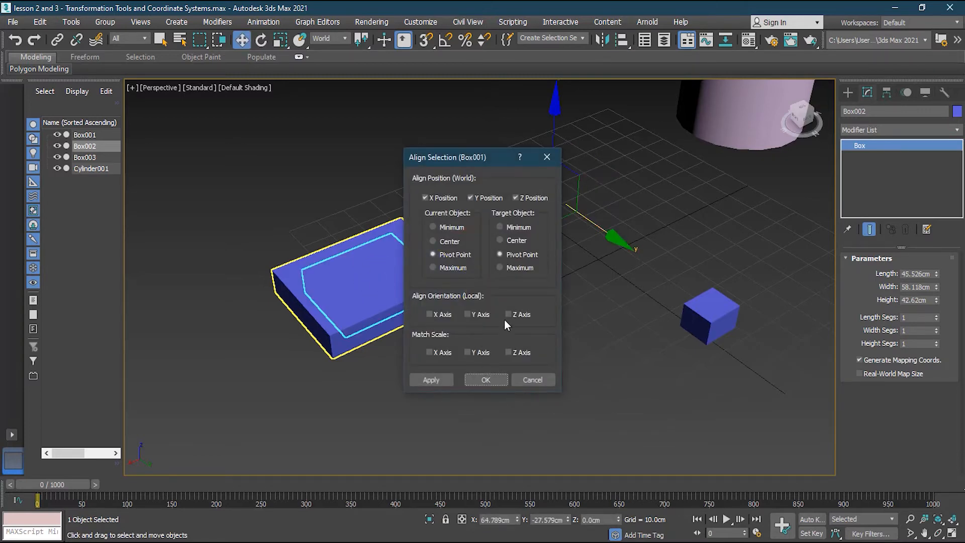
drag(464, 158, 583, 173)
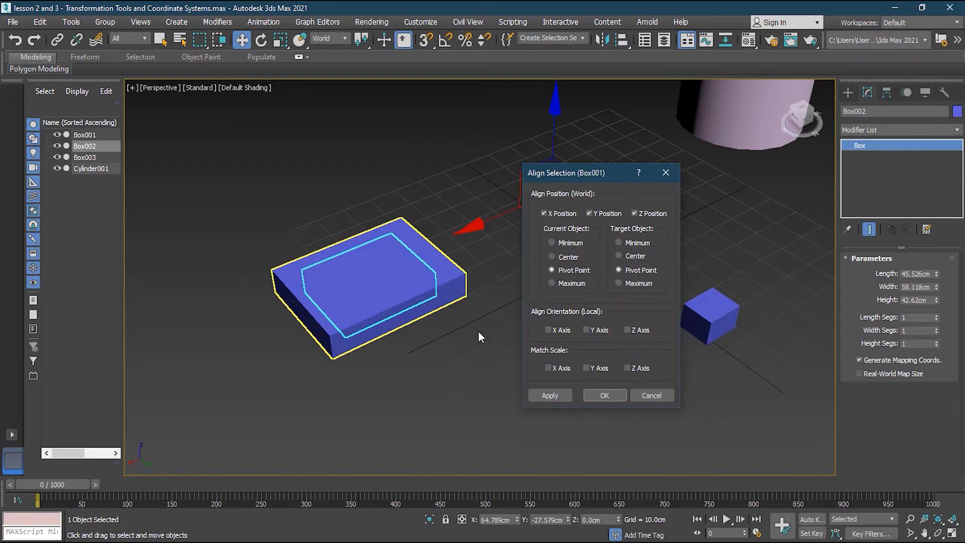
click(665, 396)
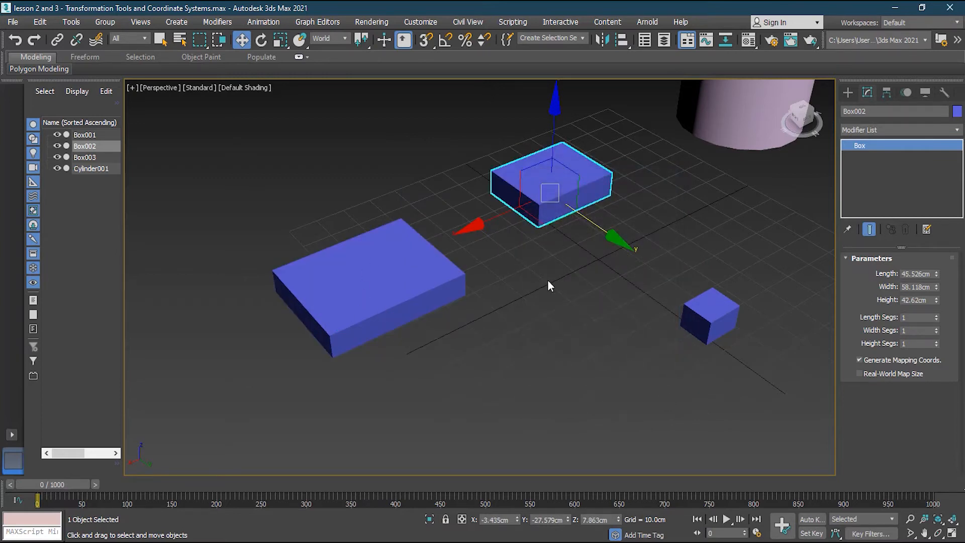
- Display the Perspective viewport as wireframe with the selected box's faces shaded
key(F3)
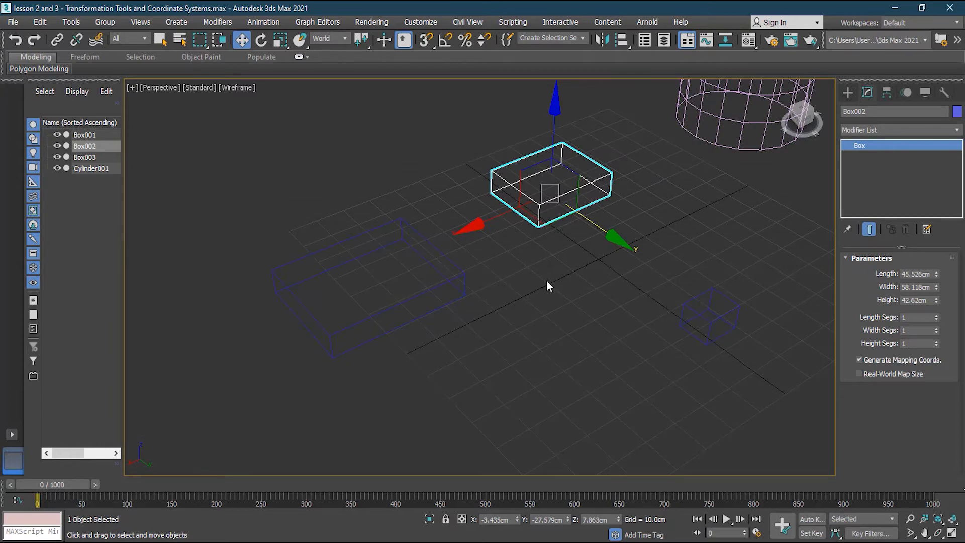
key(F3)
key(F2)
key(F3)
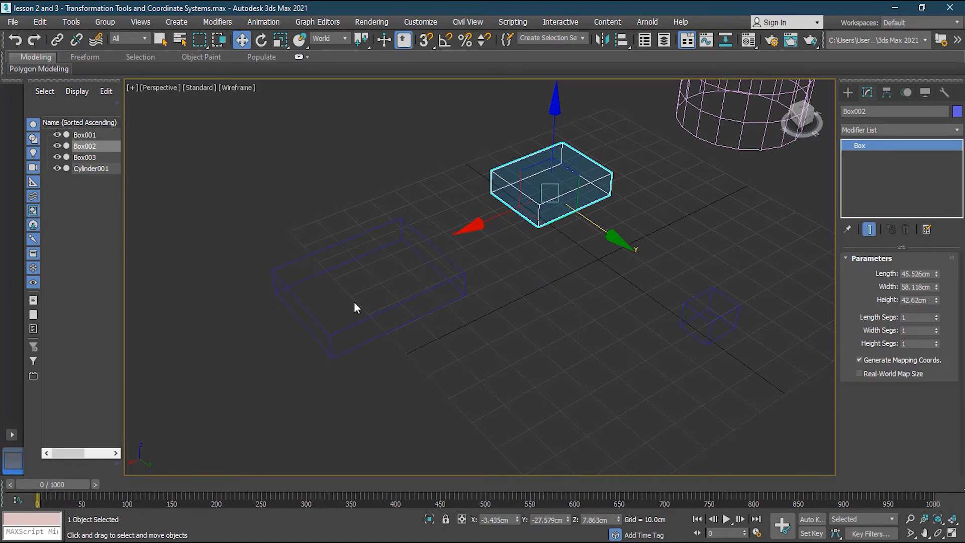
scroll(243, 285, up, 3)
scroll(244, 286, down, 3)
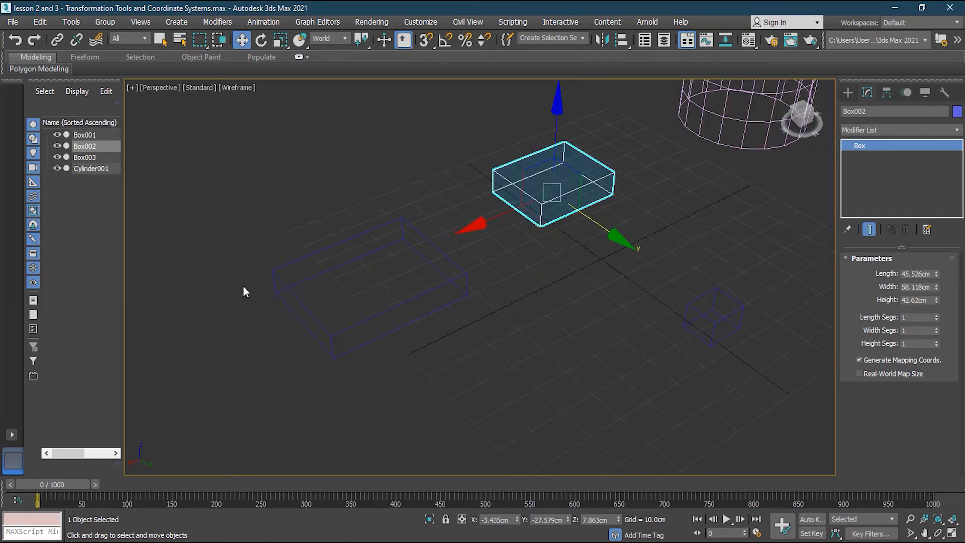
- Align the medium box to the largest box center to center in the X and Y positions only, leaving Z position off
click(621, 40)
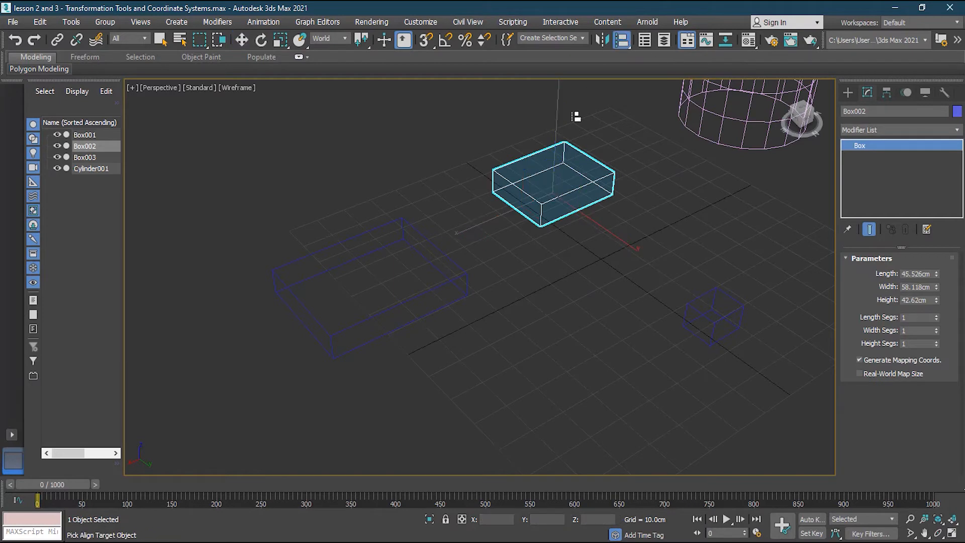
click(380, 314)
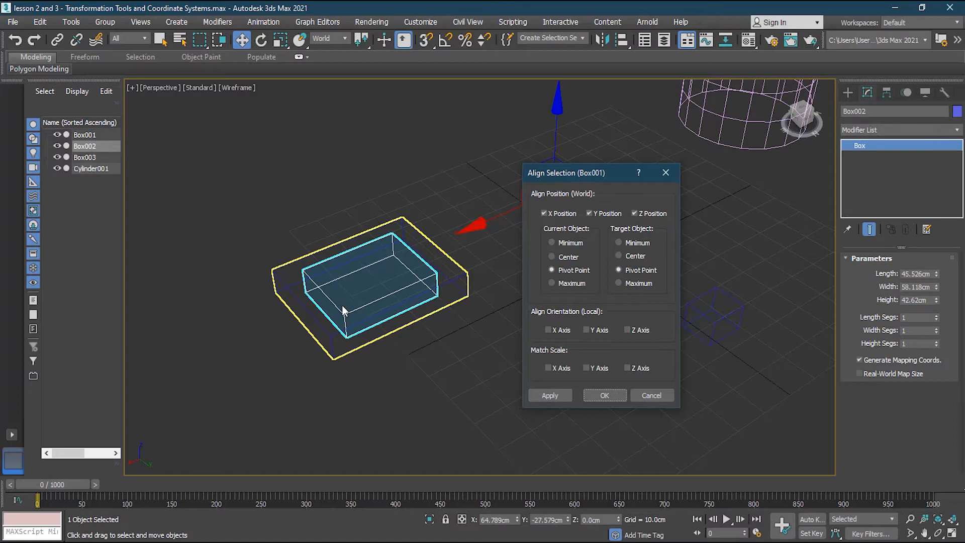
drag(566, 174, 632, 184)
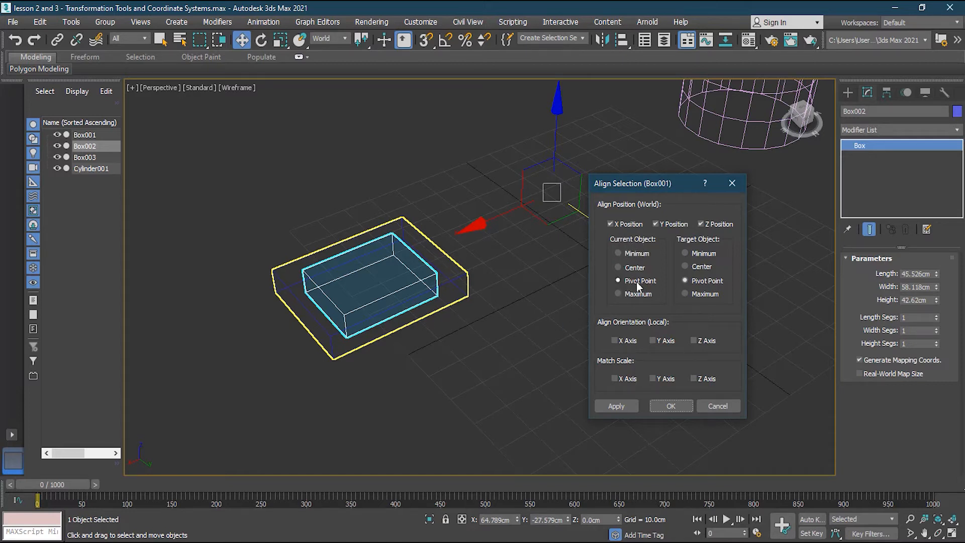
drag(619, 183, 702, 190)
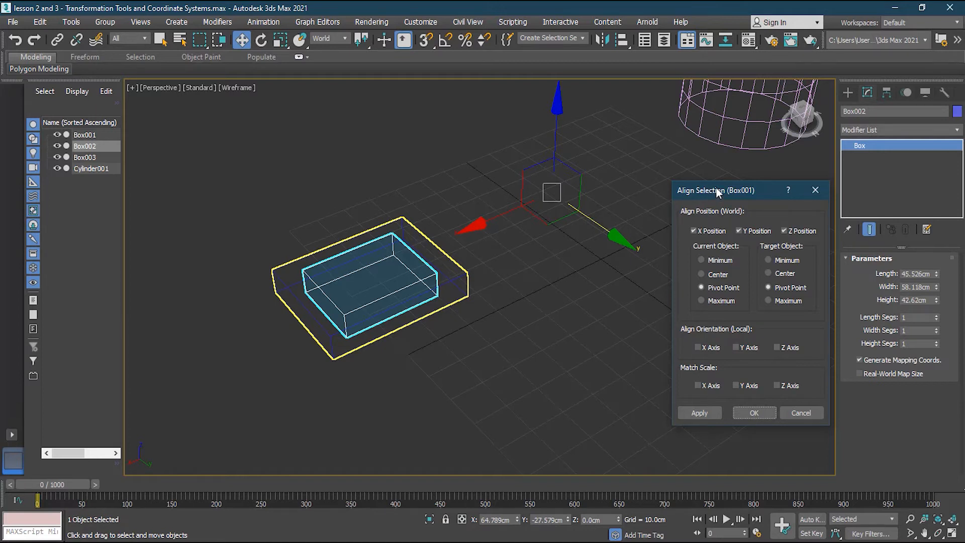
drag(717, 191, 630, 198)
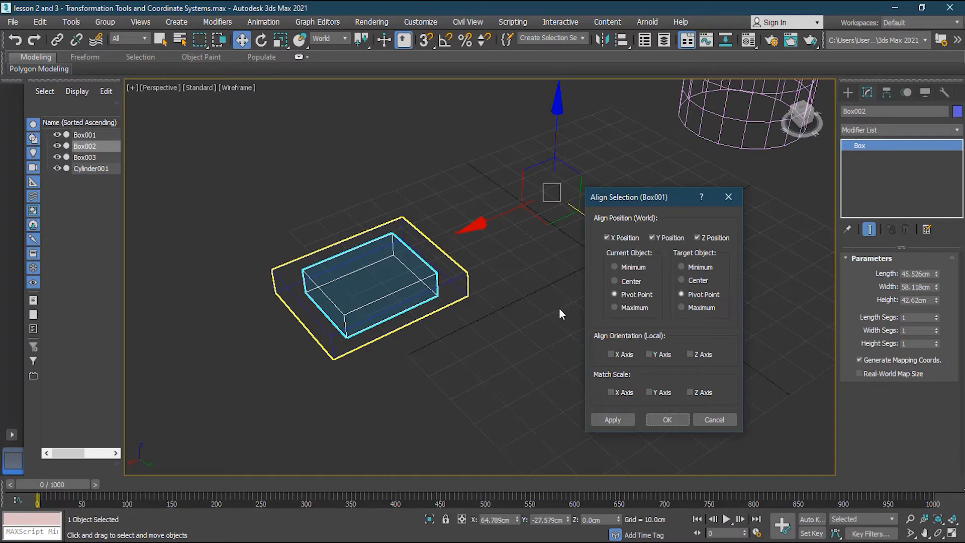
click(623, 282)
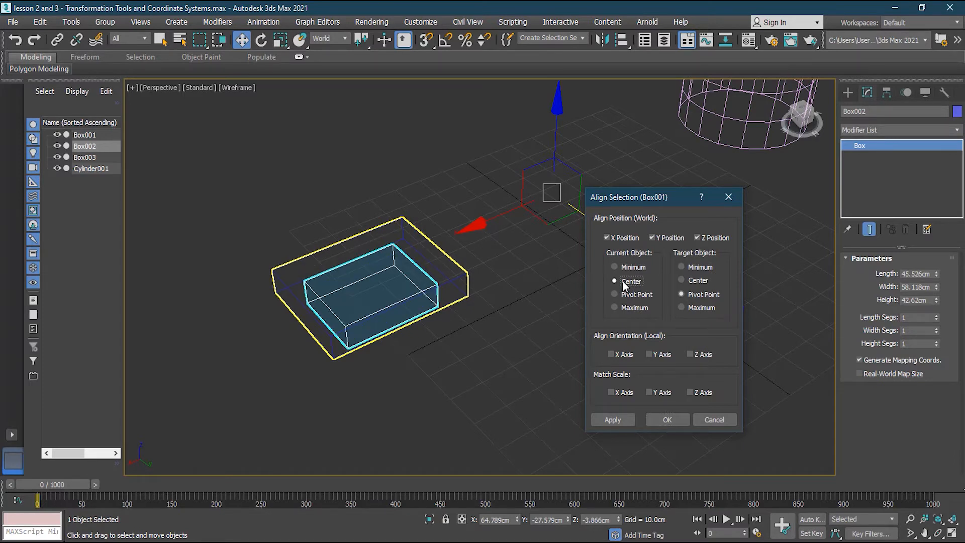
click(702, 283)
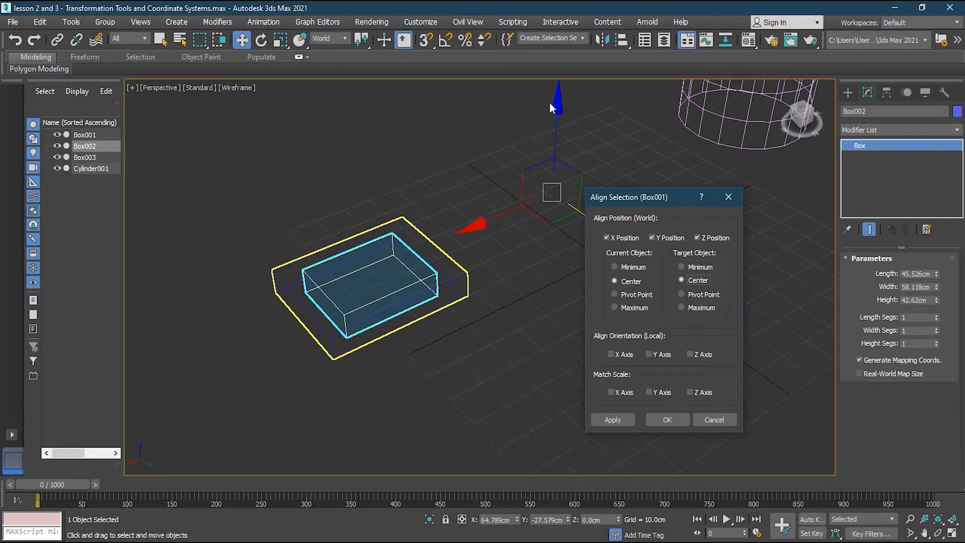
click(699, 239)
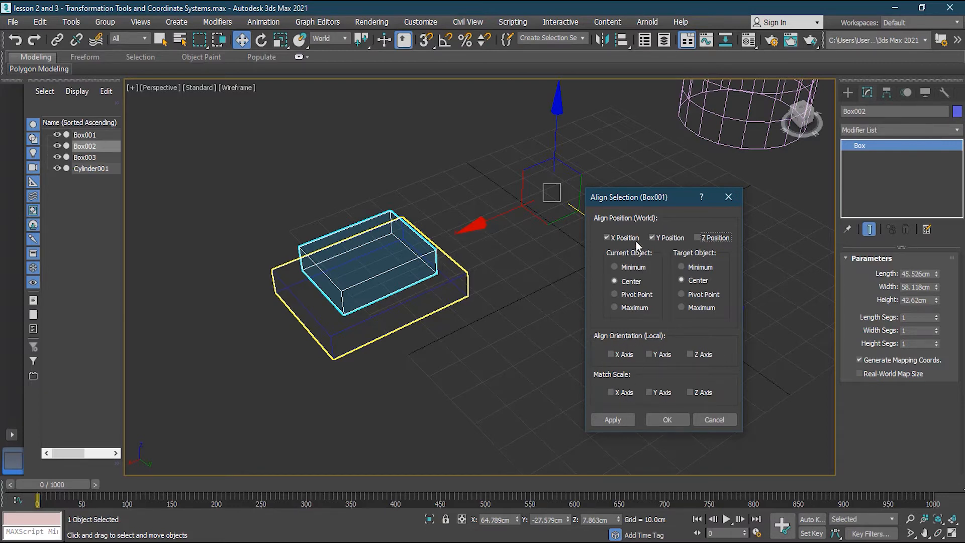
click(667, 420)
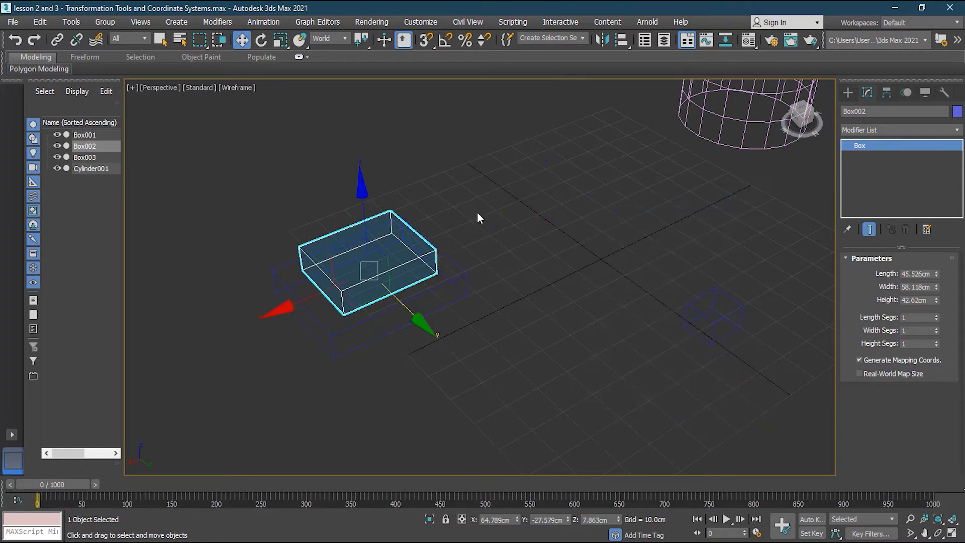
- Switch the Perspective viewport to Default Shading and deselect the medium box to inspect how it sits on the largest one
click(235, 87)
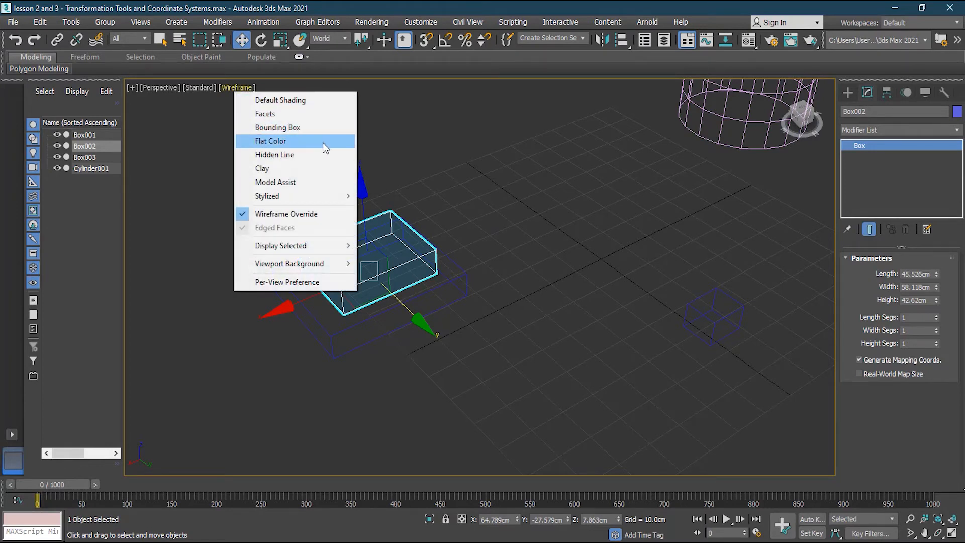
click(303, 100)
click(483, 247)
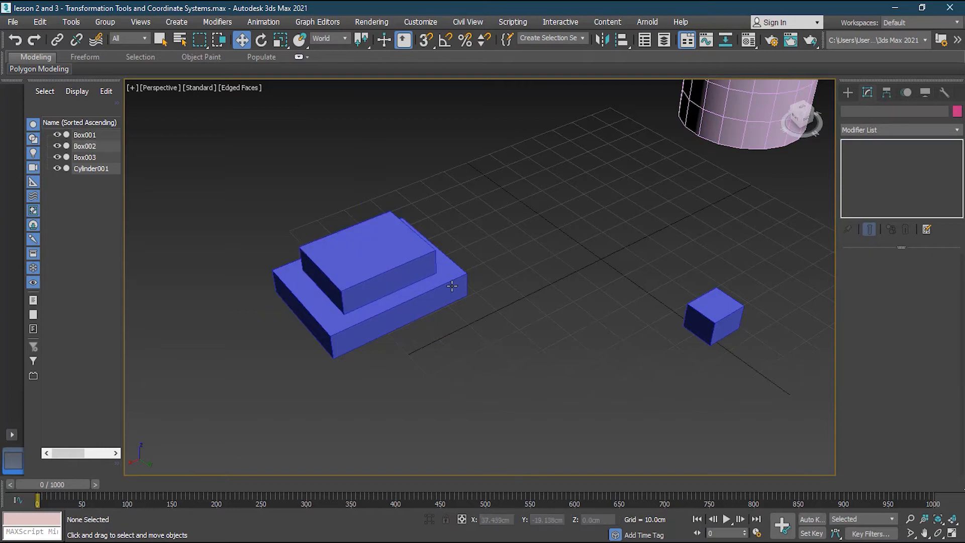
alt+middle_drag(483, 247, 350, 251)
alt+middle_drag(350, 264, 350, 267)
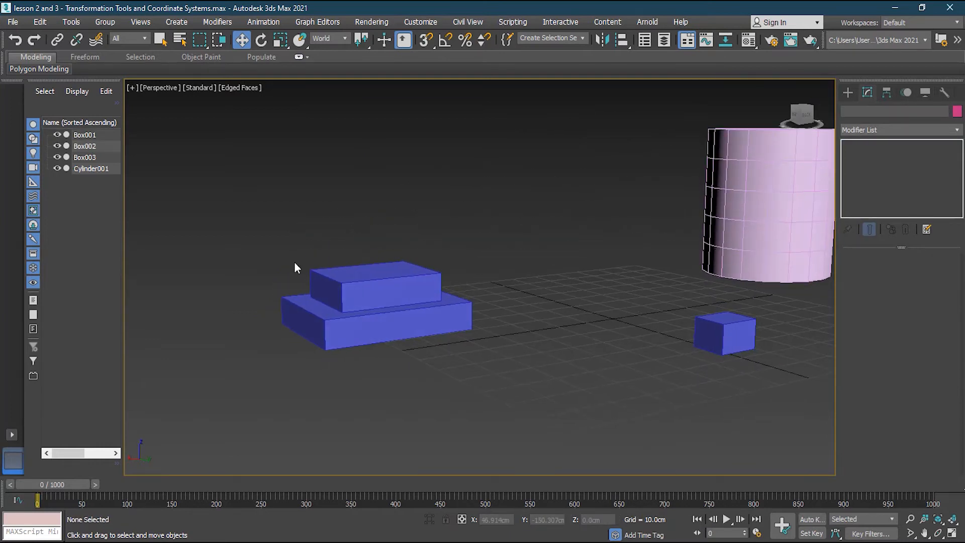
scroll(294, 263, up, 3)
scroll(298, 266, down, 2)
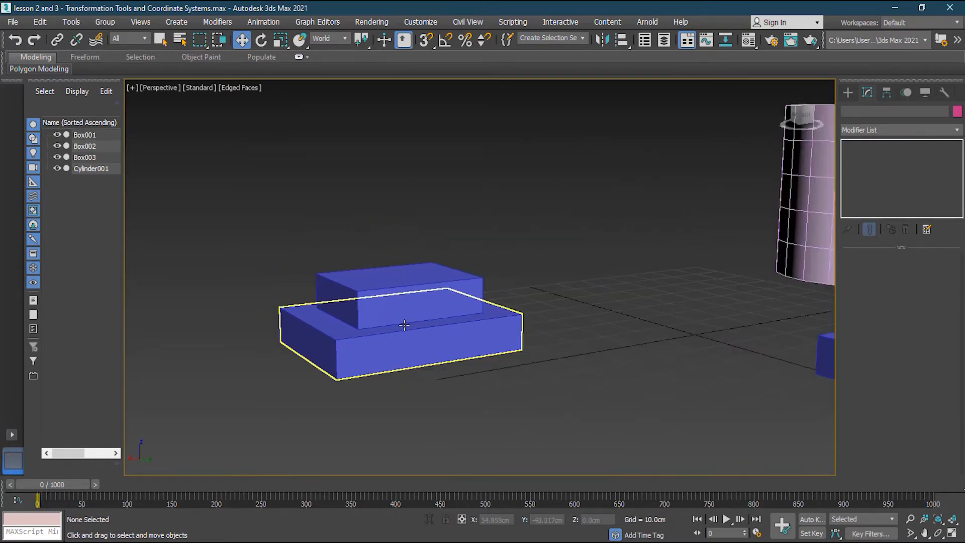
alt+middle_drag(563, 308, 571, 342)
alt+middle_drag(692, 407, 653, 271)
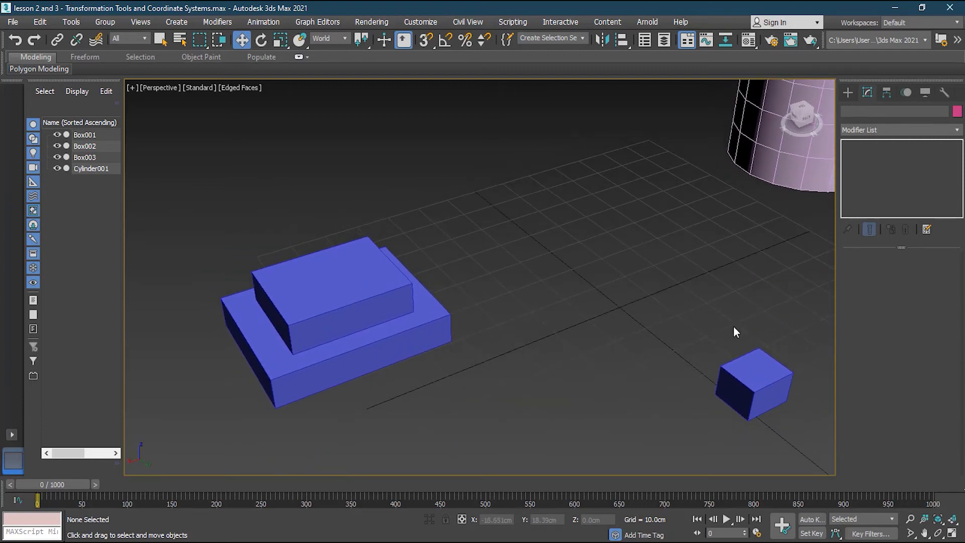
- Try aligning the smallest box to the medium box minimum to minimum in X and Y, and undo that alignment
click(754, 363)
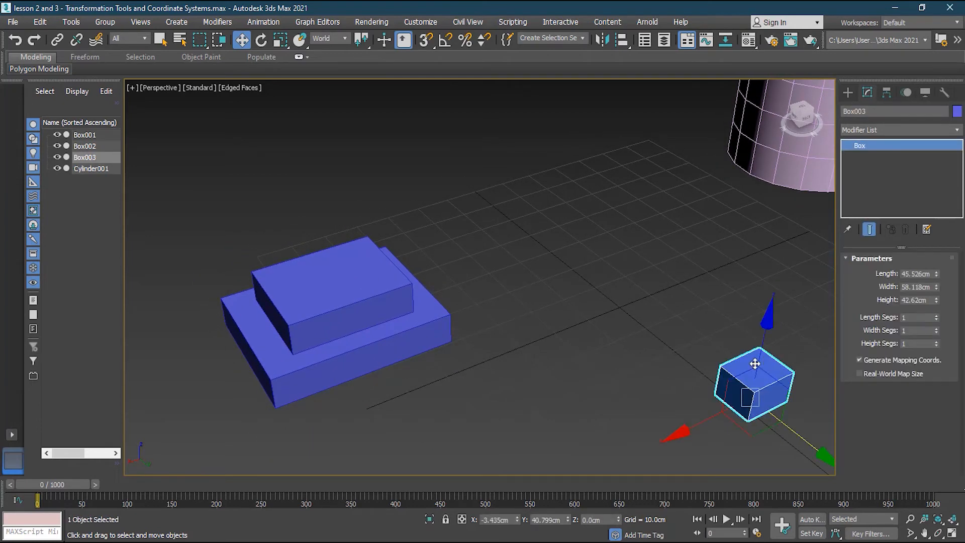
click(623, 41)
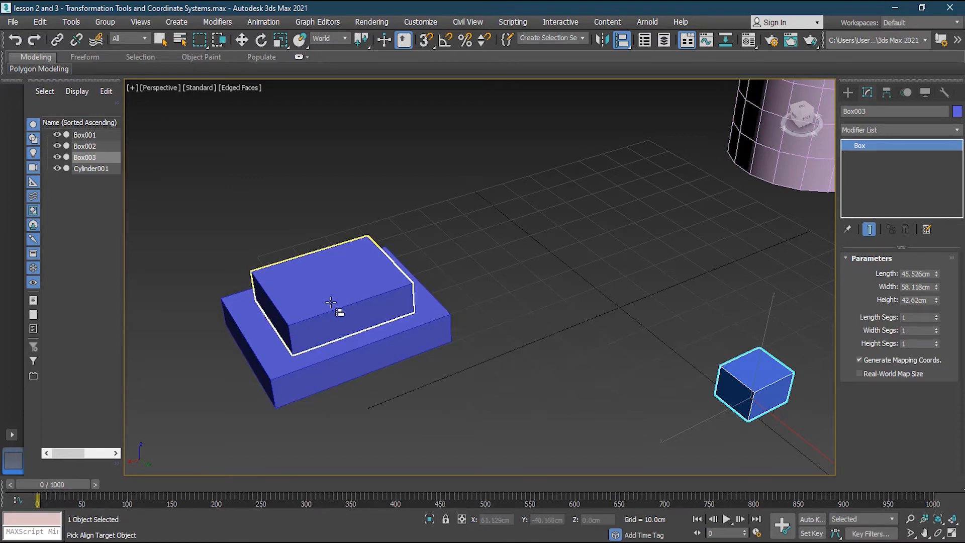
click(336, 305)
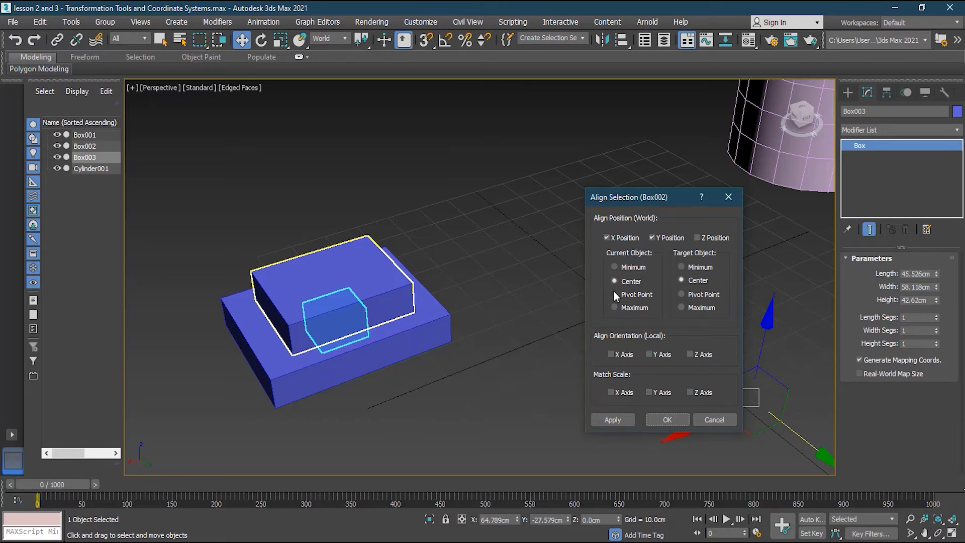
click(625, 267)
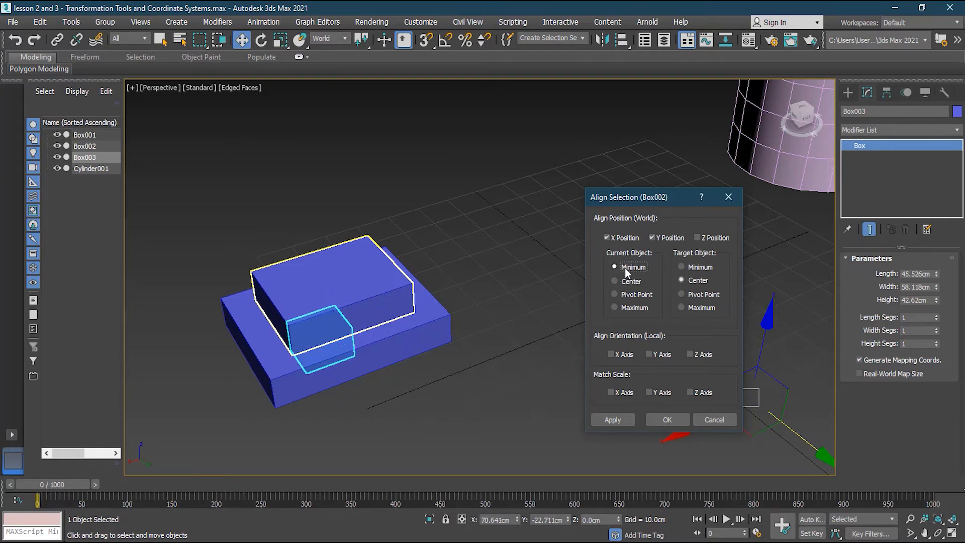
click(693, 268)
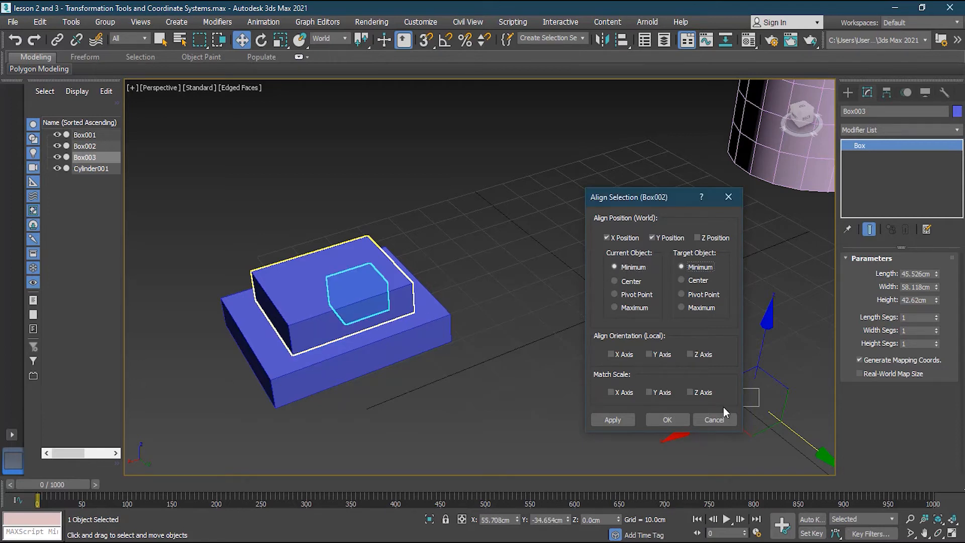
click(676, 418)
alt+middle_drag(388, 307, 364, 300)
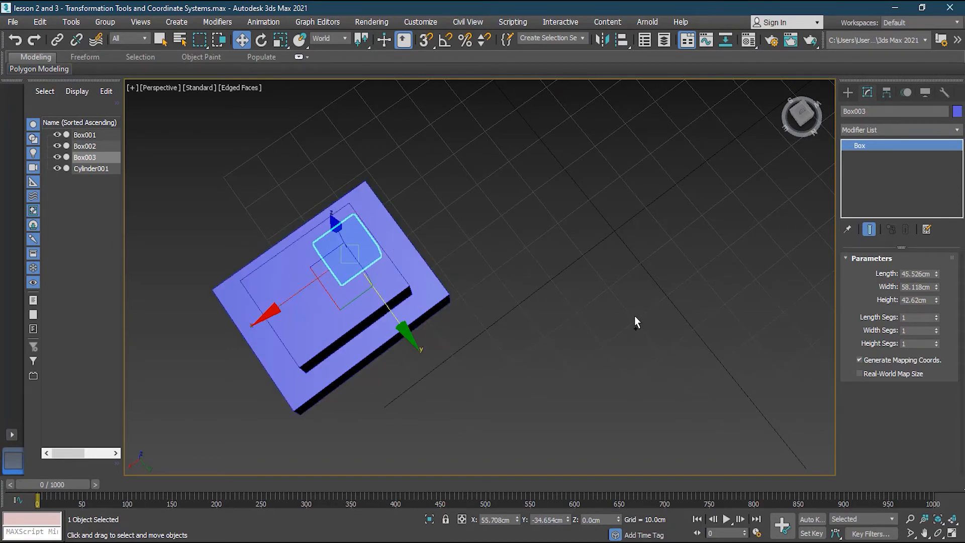
key(ctrl+z)
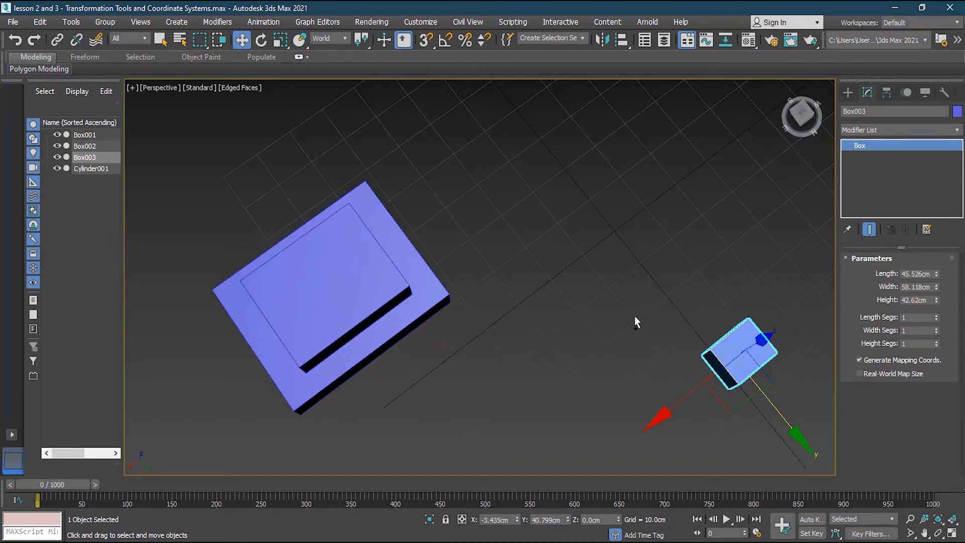
- Preview maximum-to-maximum alignment of the smallest box with the medium box, and align it center to center in X and Y
click(626, 44)
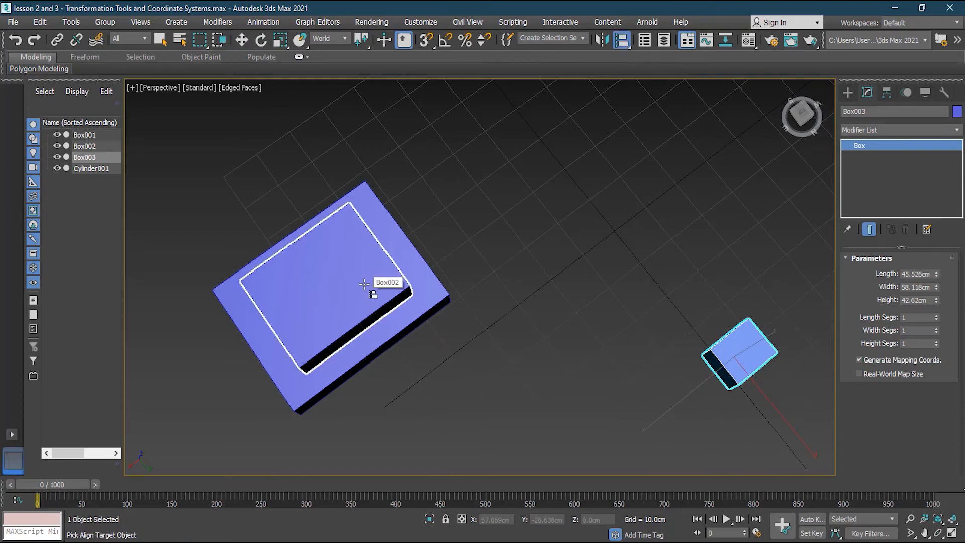
click(365, 283)
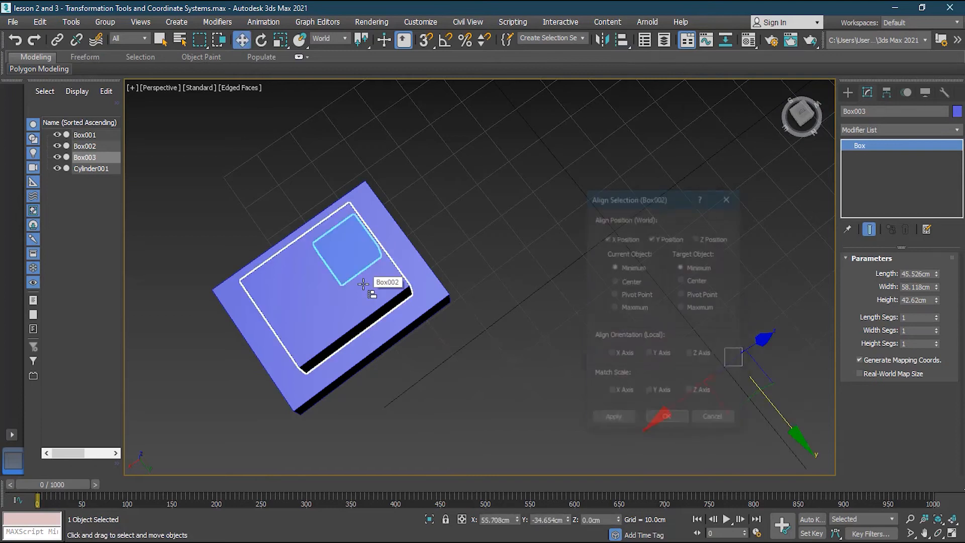
click(632, 281)
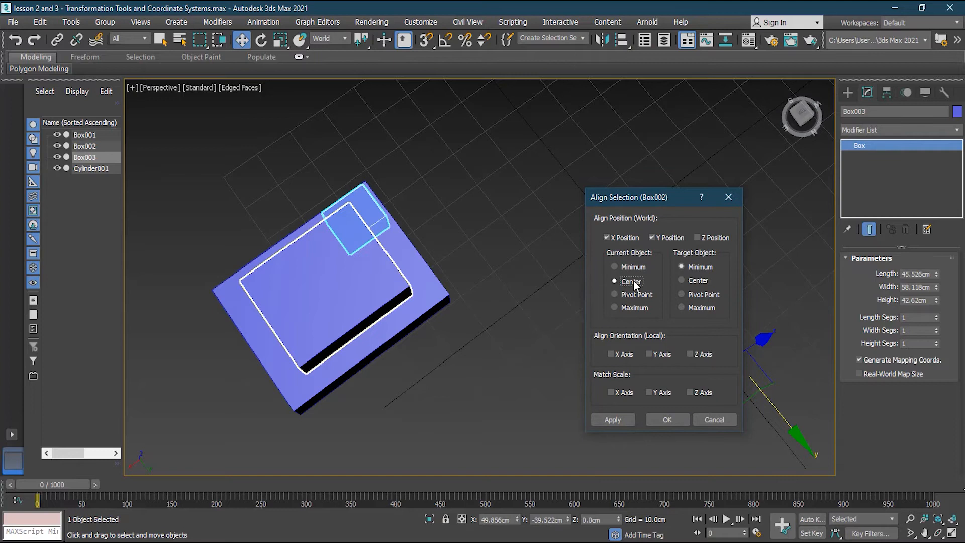
click(698, 281)
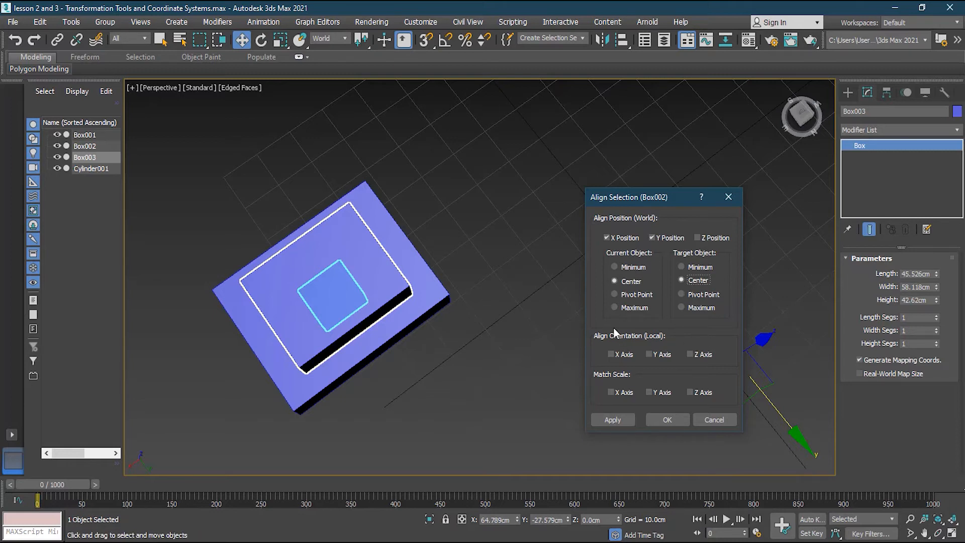
click(614, 307)
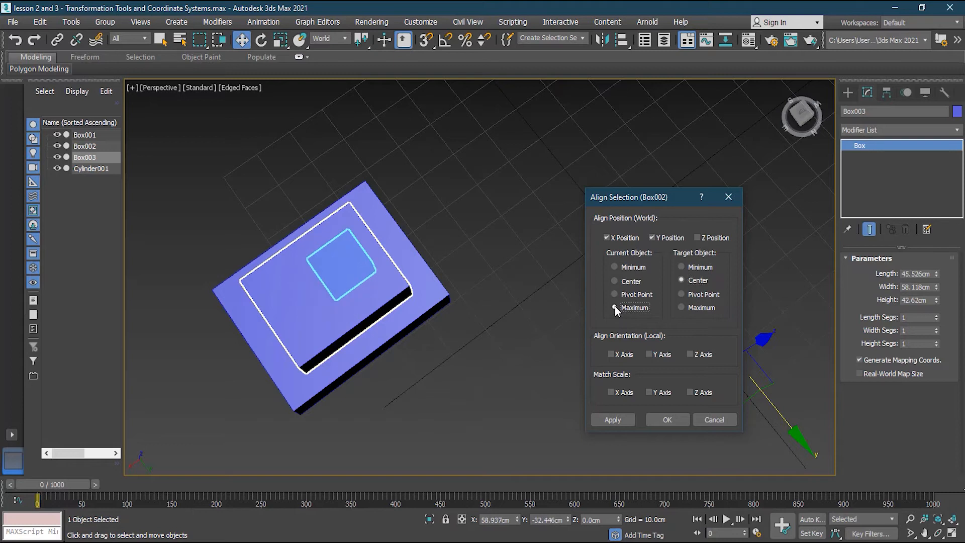
click(681, 306)
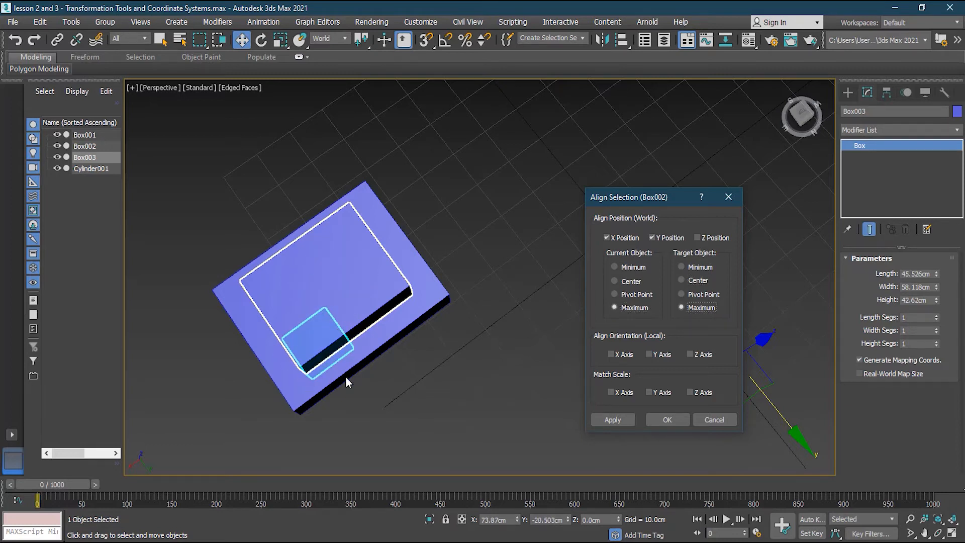
click(632, 282)
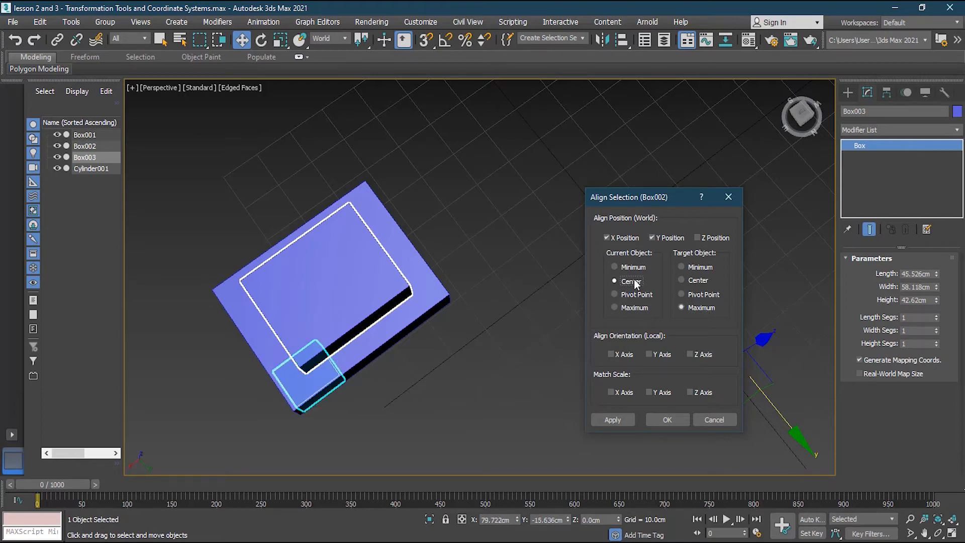
click(692, 281)
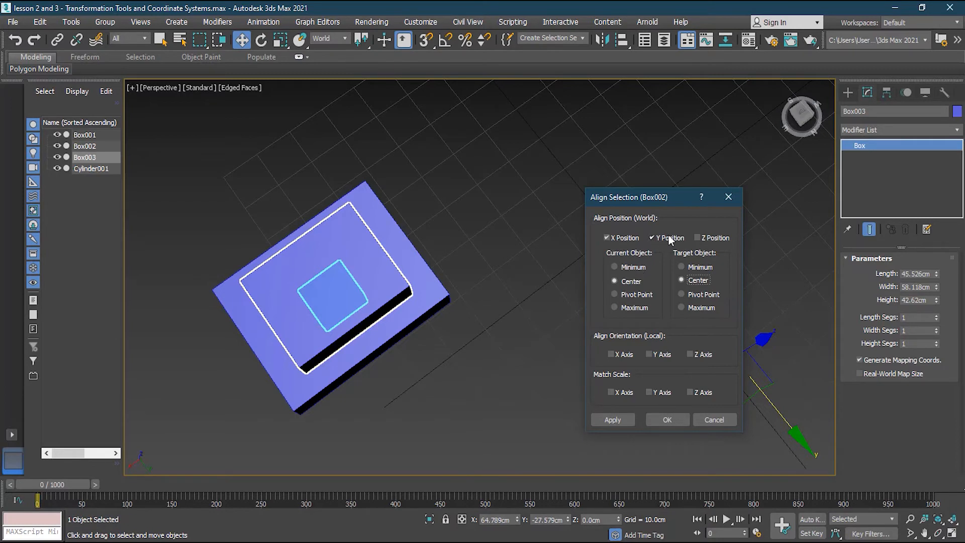
click(665, 421)
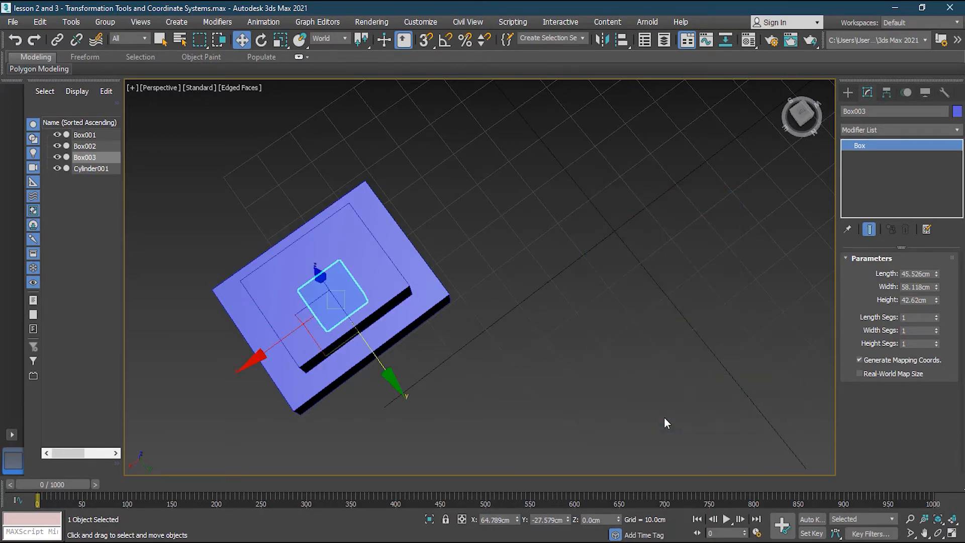
- Align the smallest box to the medium box with only Z Position enabled, using Center for both current and target objects
alt+middle_drag(486, 379, 445, 295)
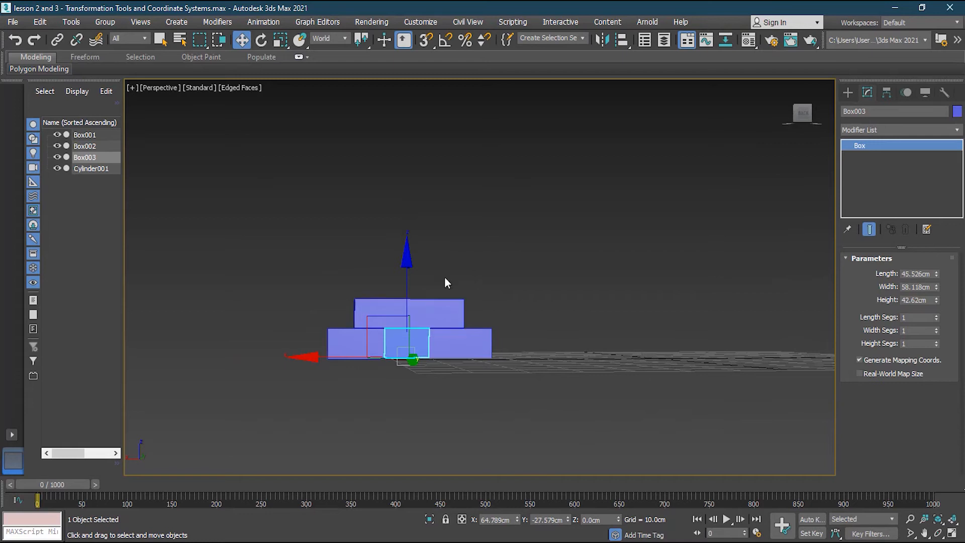
alt+middle_drag(469, 402, 444, 401)
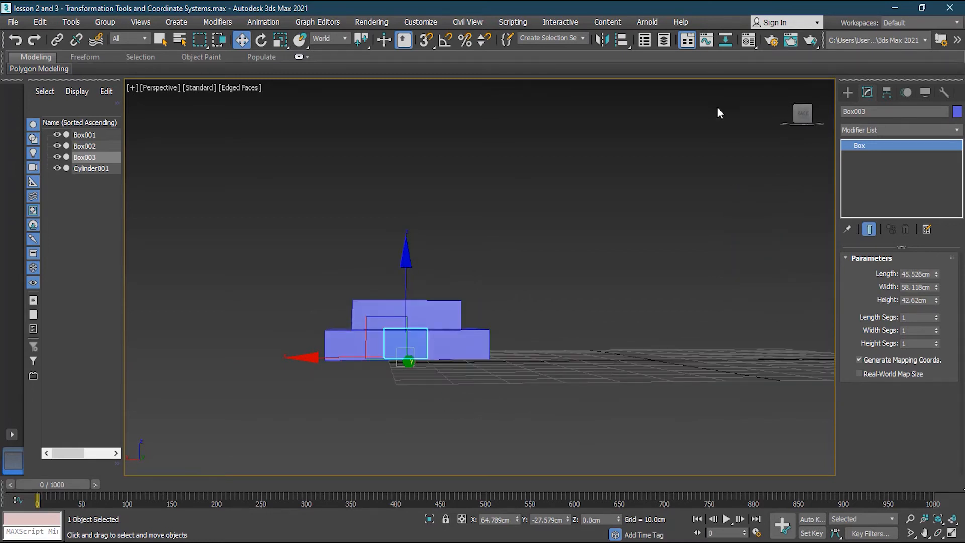
click(625, 41)
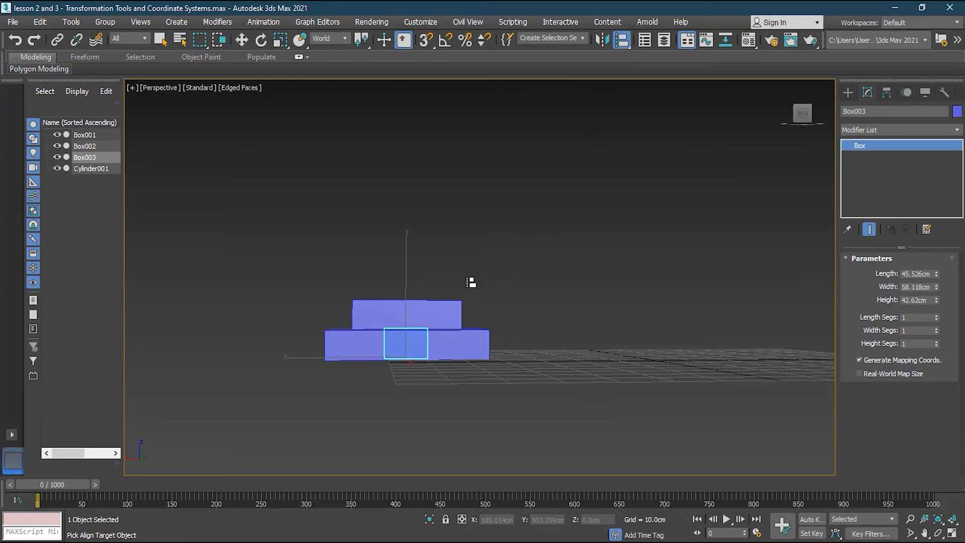
click(446, 311)
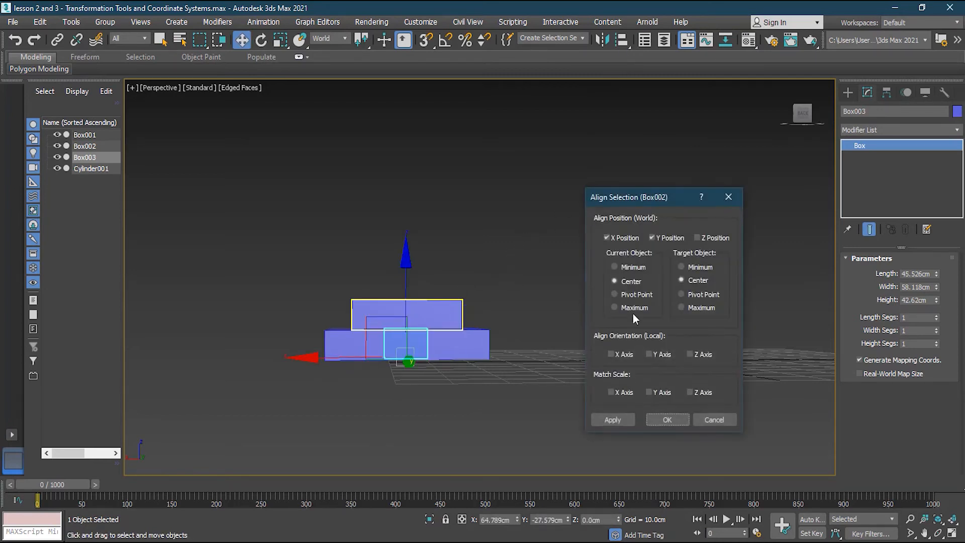
click(618, 240)
click(652, 237)
click(699, 239)
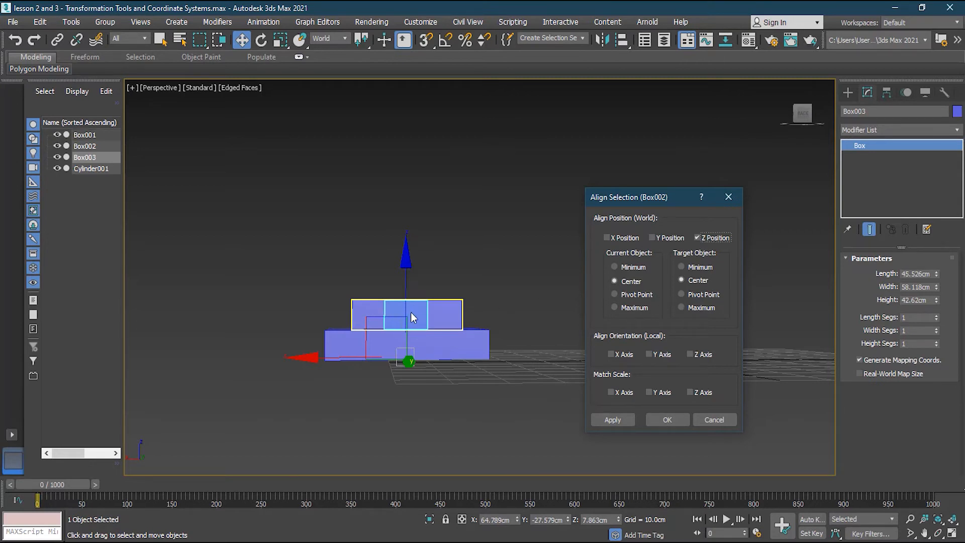
- Preview Minimum, Center and Maximum target references, and Minimum, Maximum, Pivot Point and Center current references, for the smallest box's Z alignment
click(702, 267)
click(700, 282)
click(700, 307)
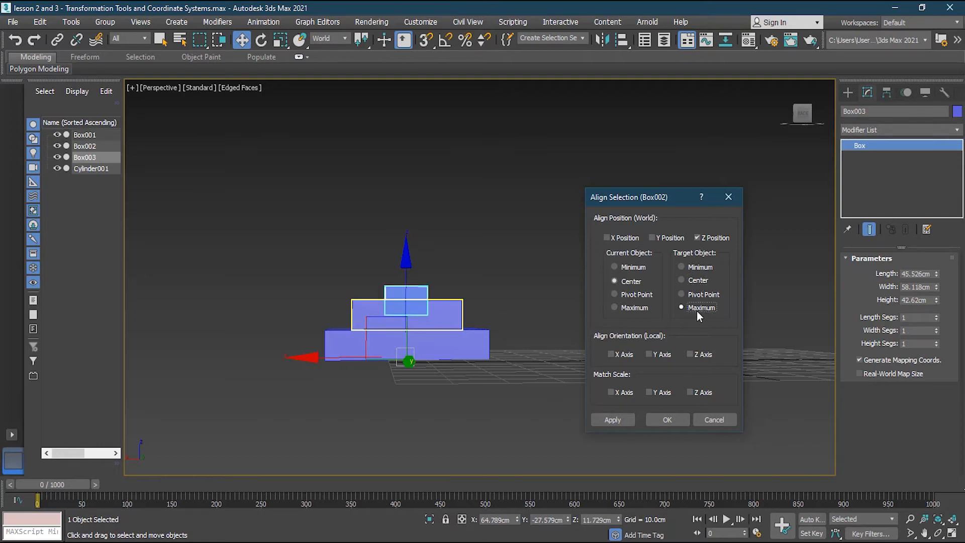
click(698, 281)
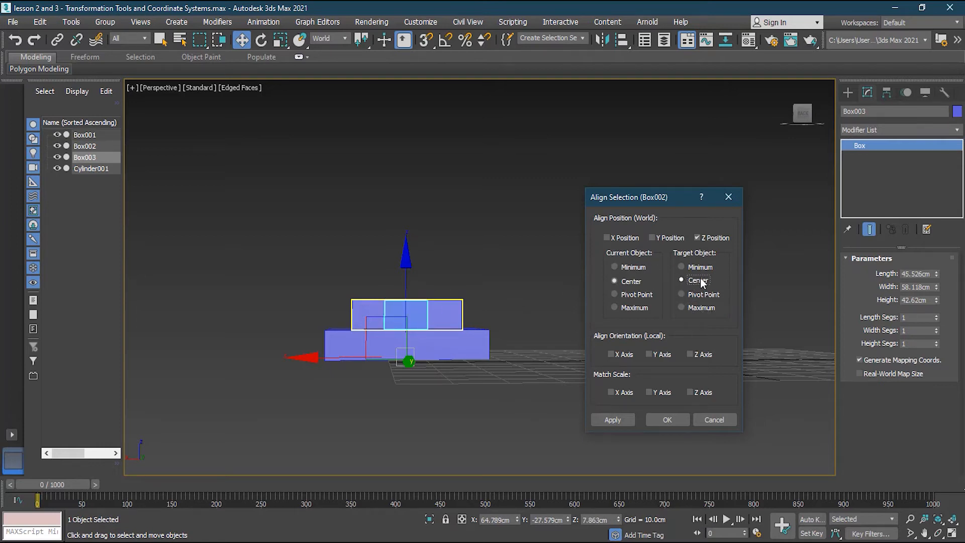
click(630, 267)
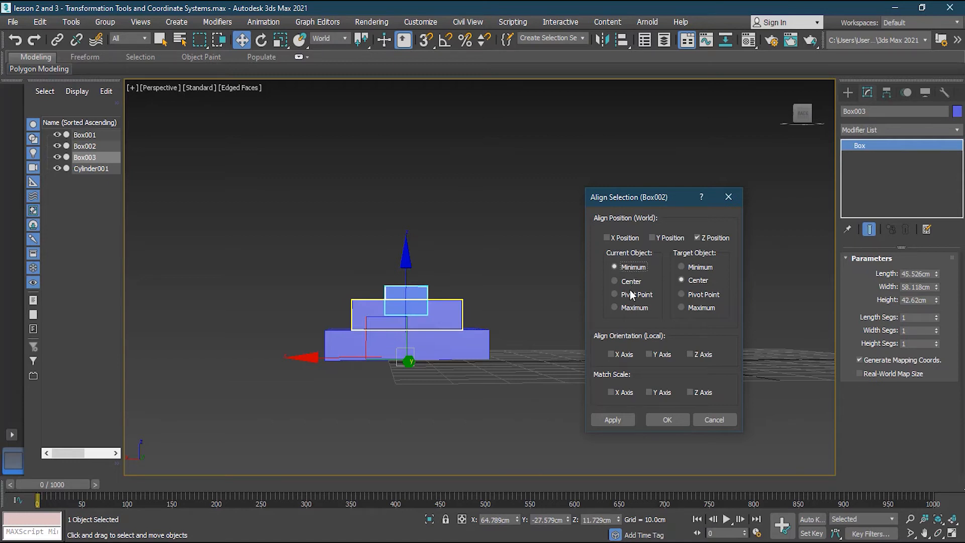
click(630, 308)
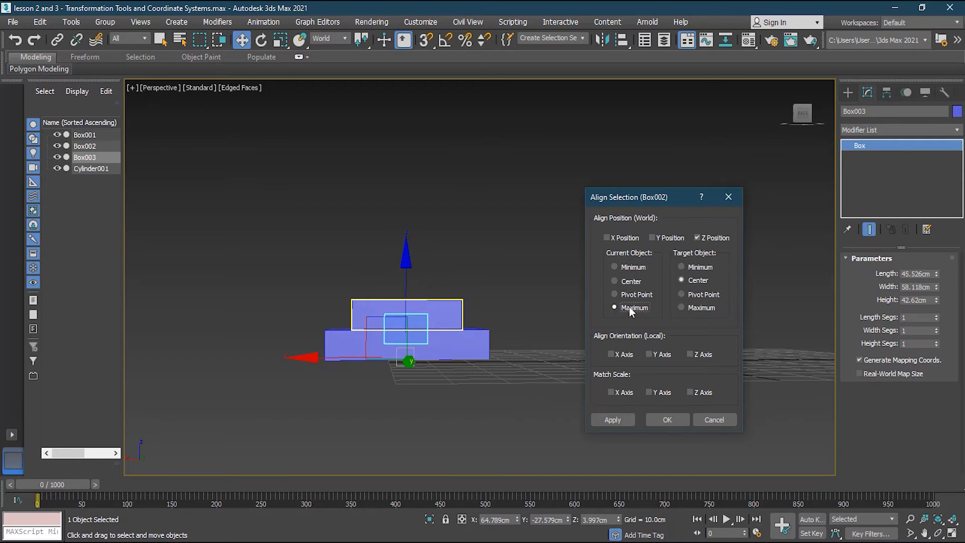
click(630, 295)
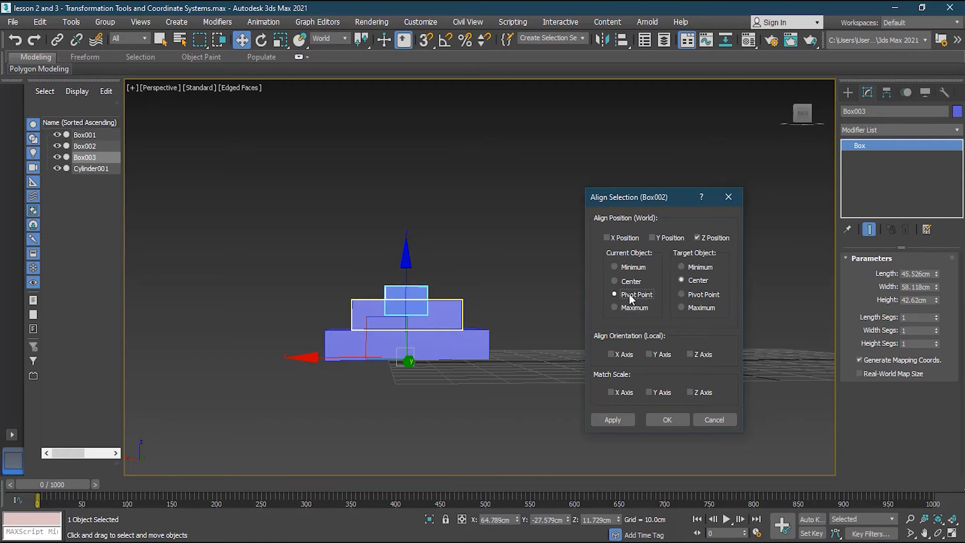
click(631, 284)
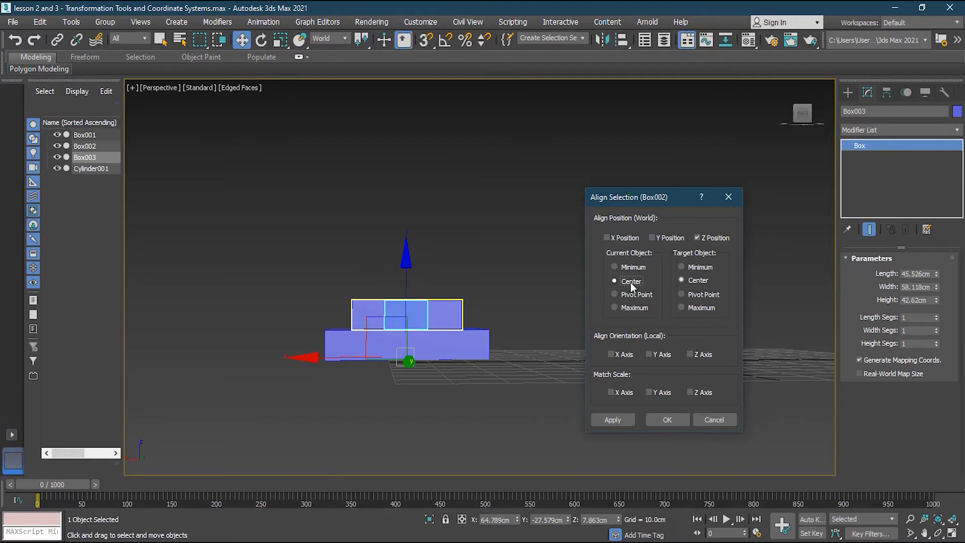
- Compare maximum and minimum Z references, align the smallest box's Minimum to the medium box's Maximum in Z, and deselect it
click(631, 268)
click(698, 309)
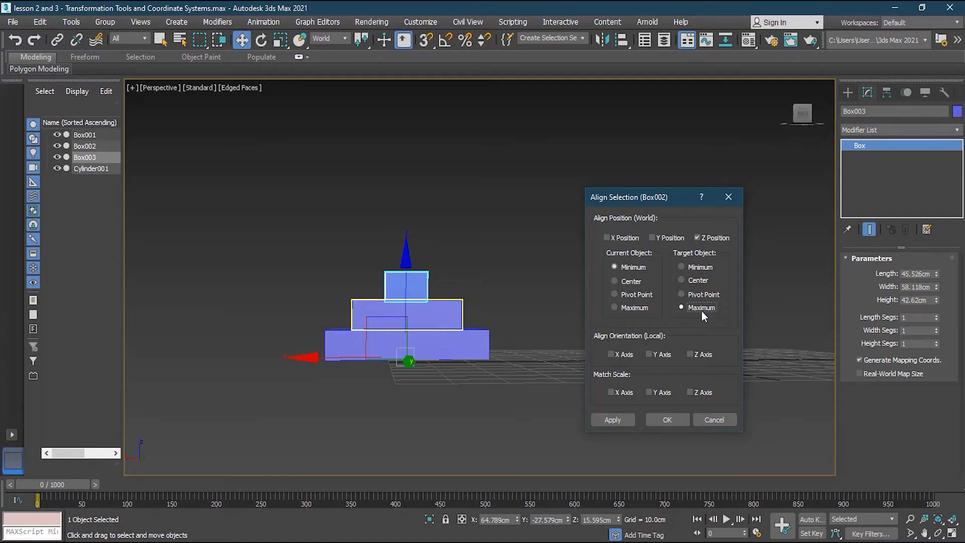
click(634, 307)
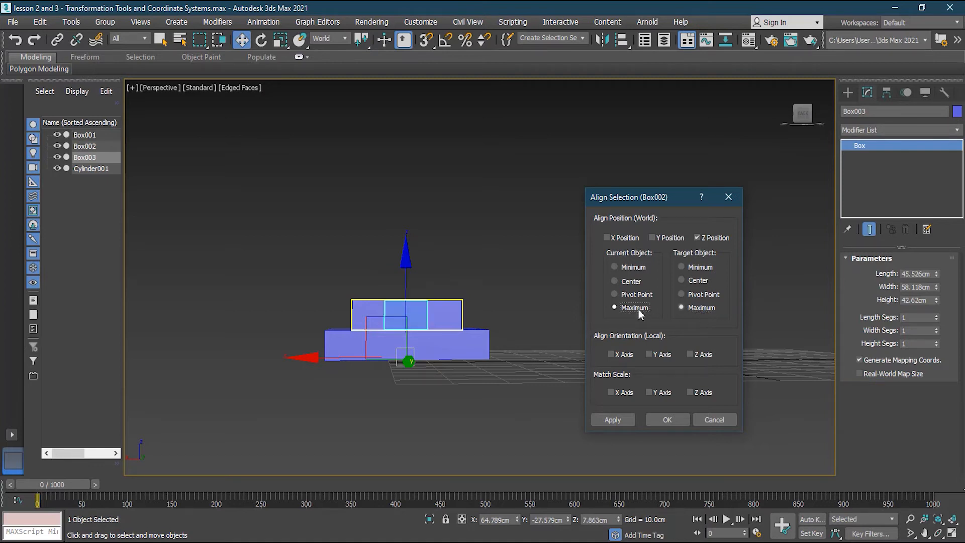
click(698, 267)
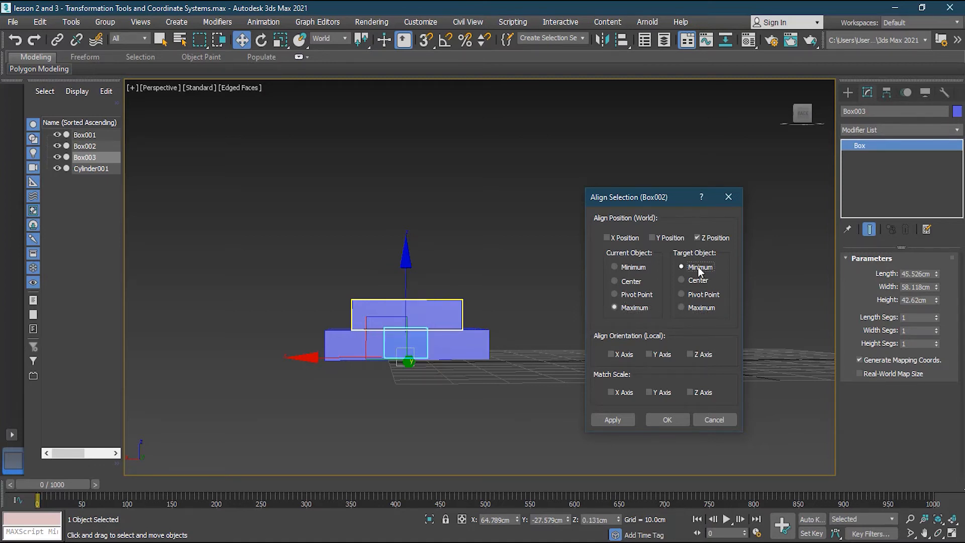
click(636, 269)
click(696, 307)
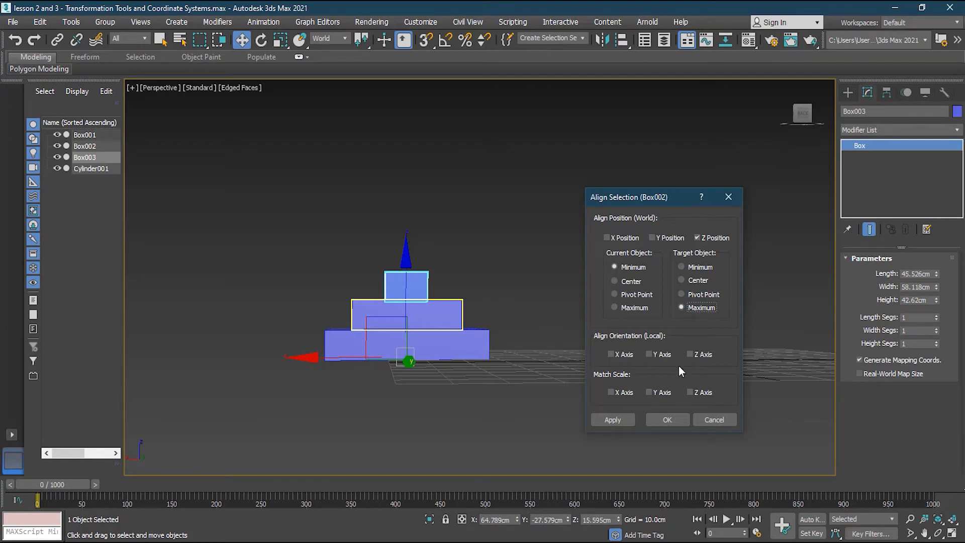
click(674, 416)
click(513, 279)
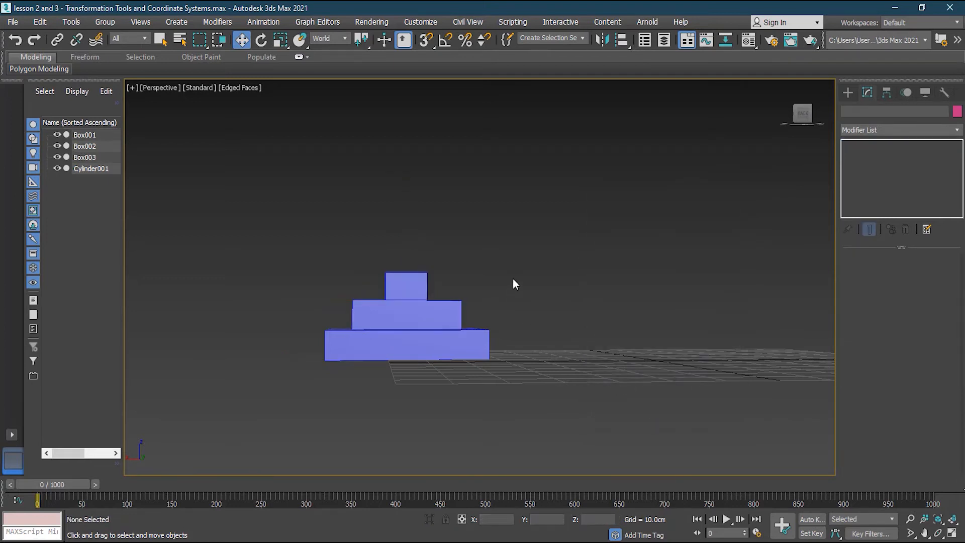
- Inspect the three stacked boxes from an angled perspective and look through the available Align tool variants
alt+middle_drag(495, 267, 534, 307)
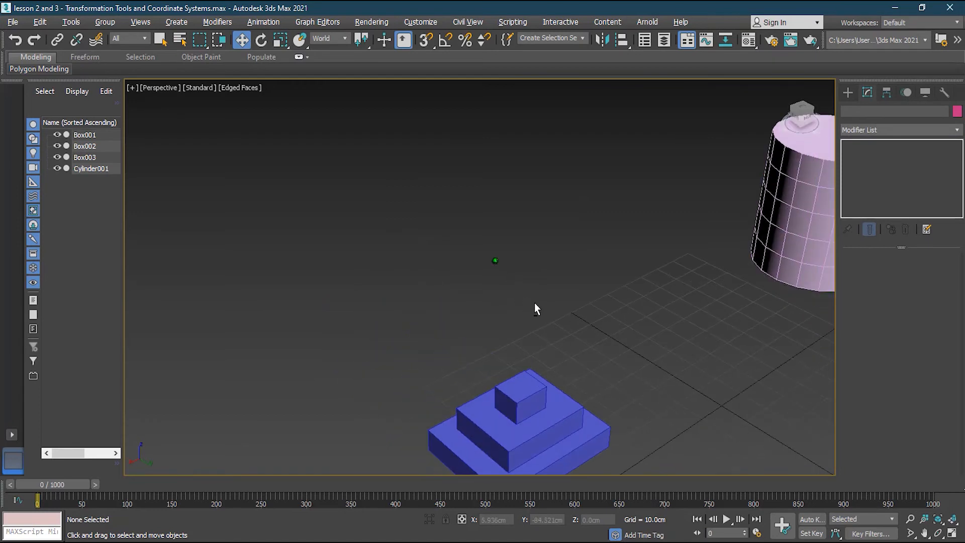
middle_drag(696, 334, 597, 256)
mouse_move(485, 282)
alt+middle_down()
mouse_move(483, 318)
mouse_move(468, 276)
alt+middle_up()
scroll(457, 267, down, 3)
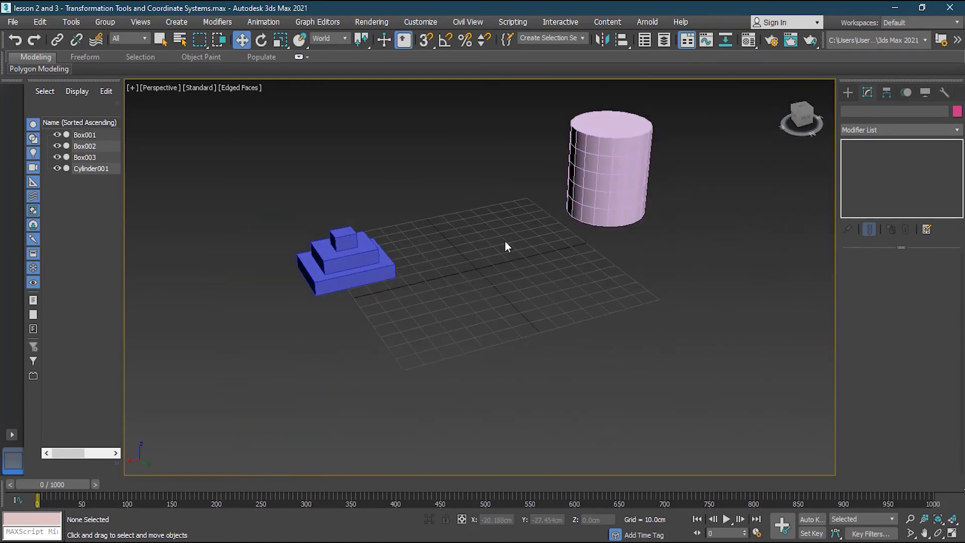
middle_drag(490, 235, 526, 284)
scroll(533, 337, up, 3)
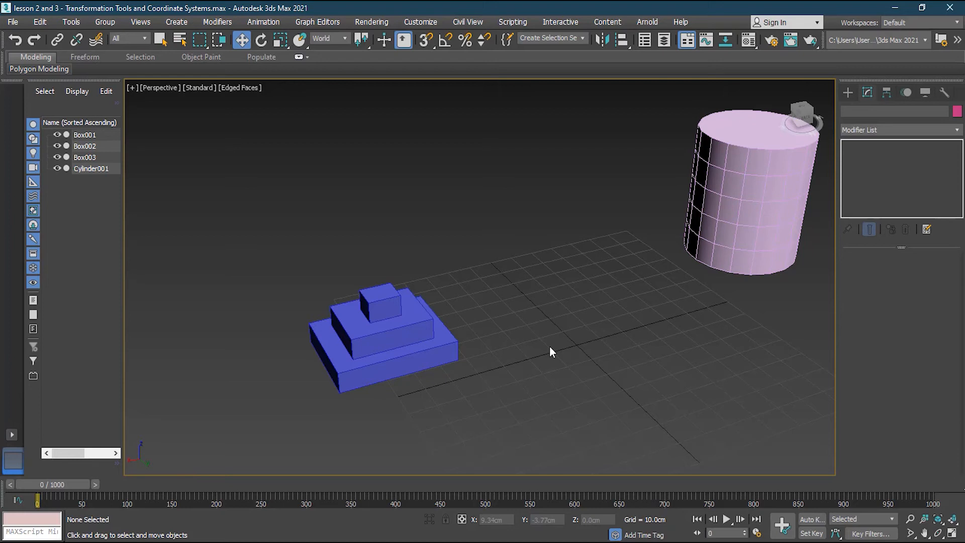
click(623, 40)
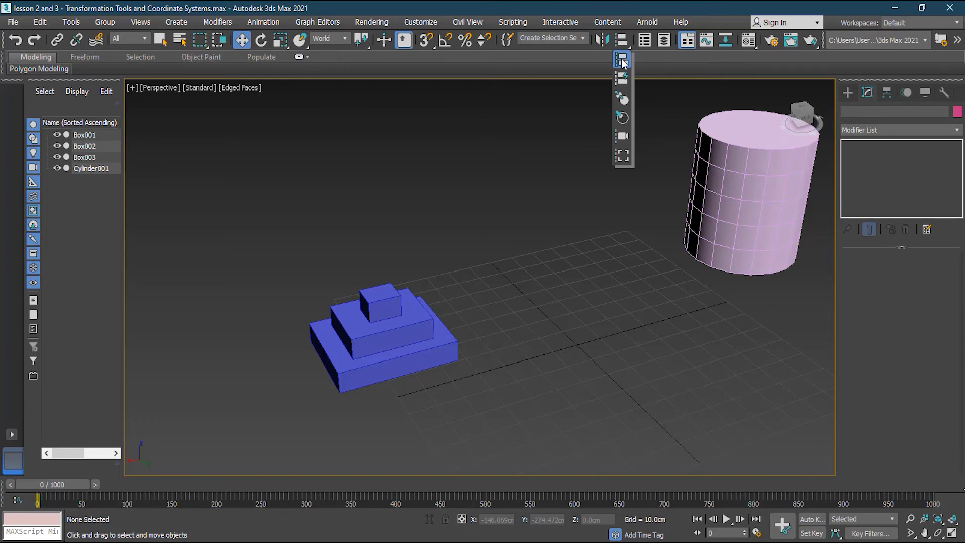
click(614, 60)
click(507, 290)
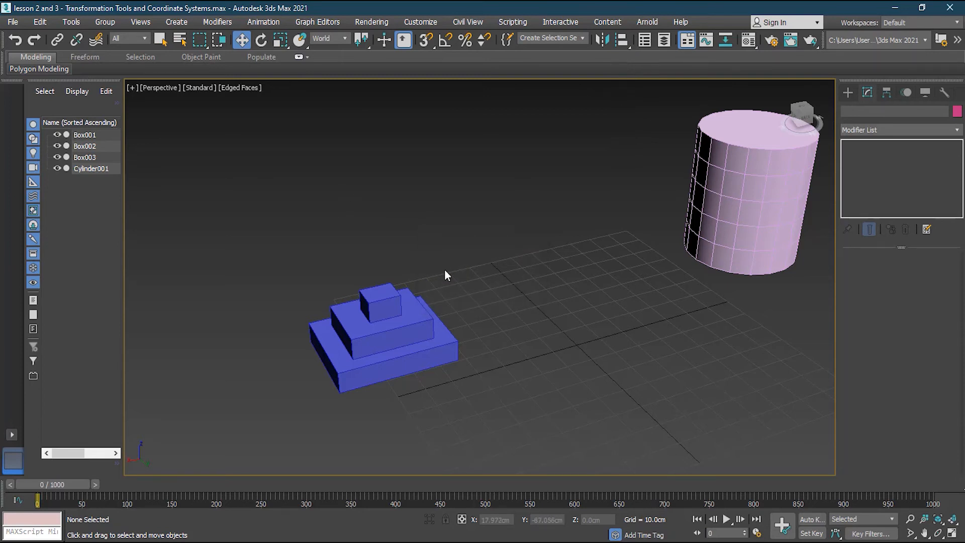
- Move the smallest box off the stack along Y and X, and snap it to the medium box with Quick Align
click(362, 305)
drag(361, 305, 482, 459)
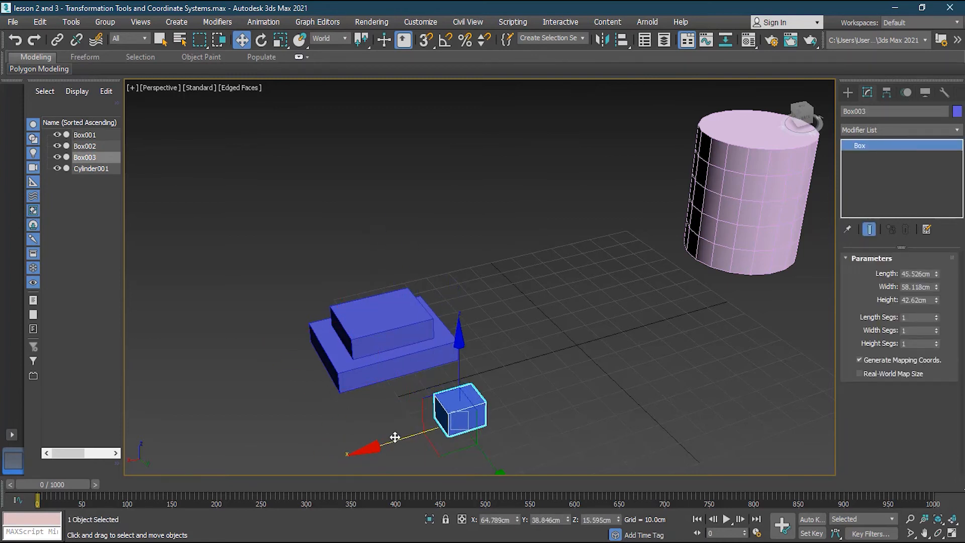
drag(394, 438, 628, 336)
mouse_move(623, 40)
mouse_down()
mouse_move(624, 60)
mouse_move(624, 42)
mouse_up()
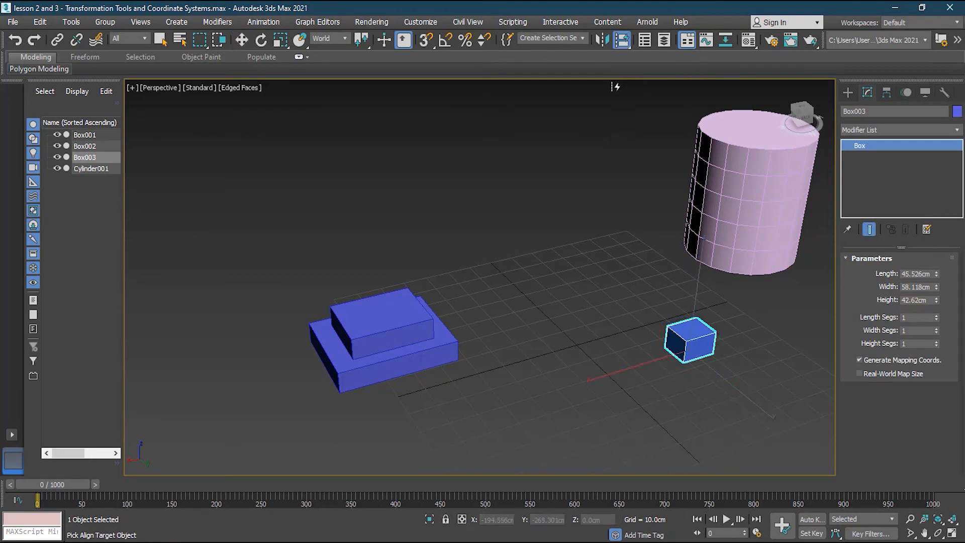
click(394, 312)
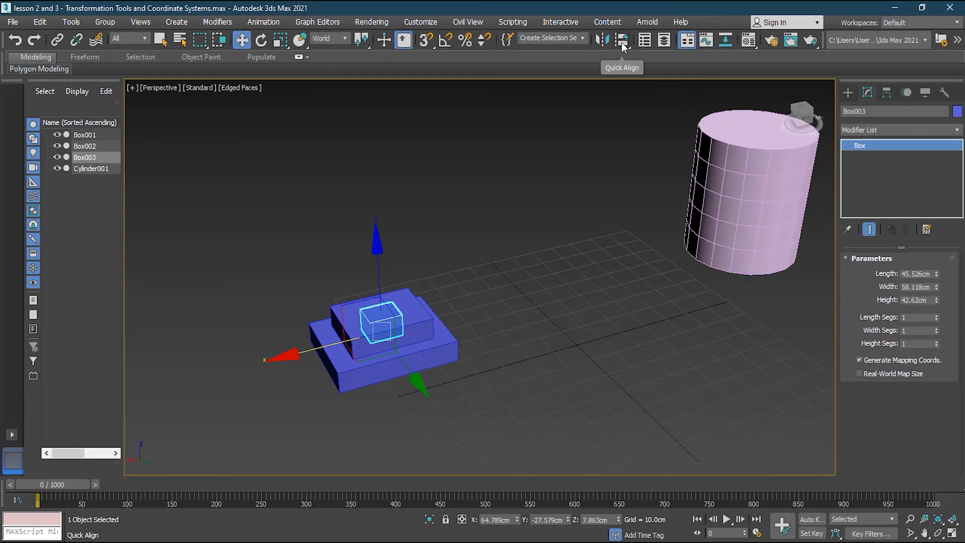
- Restore the standard Align tool and undo the Quick Align and both preceding moves of the smallest box
drag(622, 46, 622, 70)
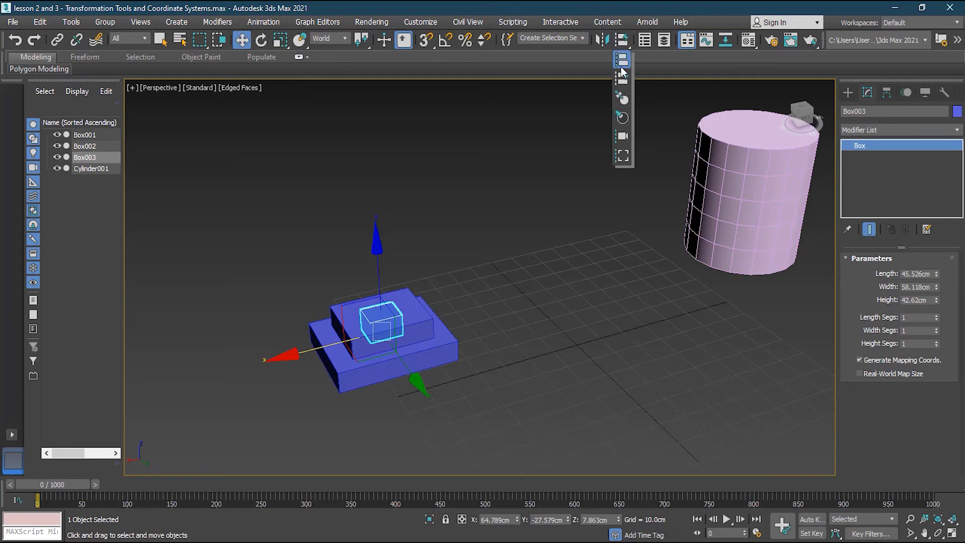
drag(621, 66, 628, 41)
click(16, 43)
click(16, 43)
click(17, 44)
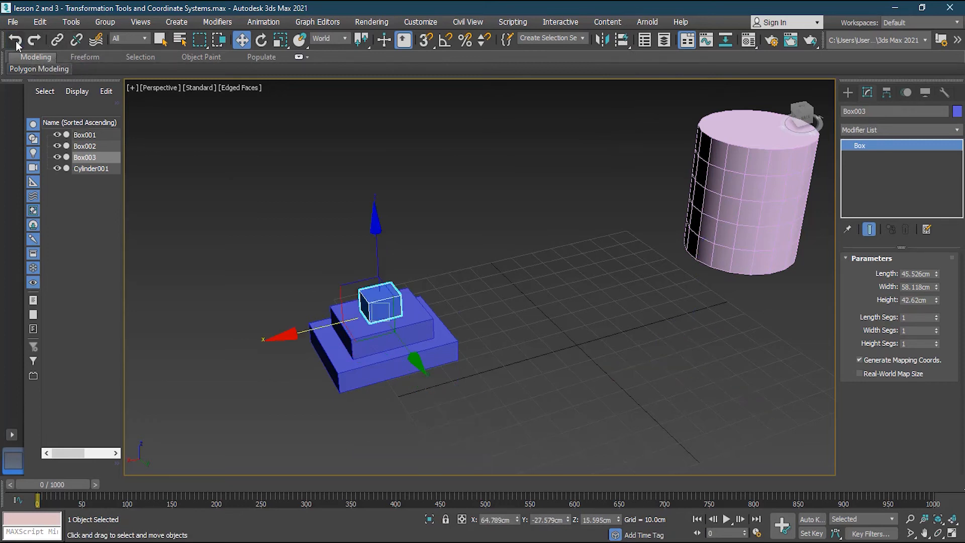
- Create a box about 76.6 cm long, 80.8 cm wide and 55.9 cm high on the grid beside the stacked boxes
click(481, 166)
scroll(539, 249, down, 4)
alt+middle_drag(632, 272, 578, 302)
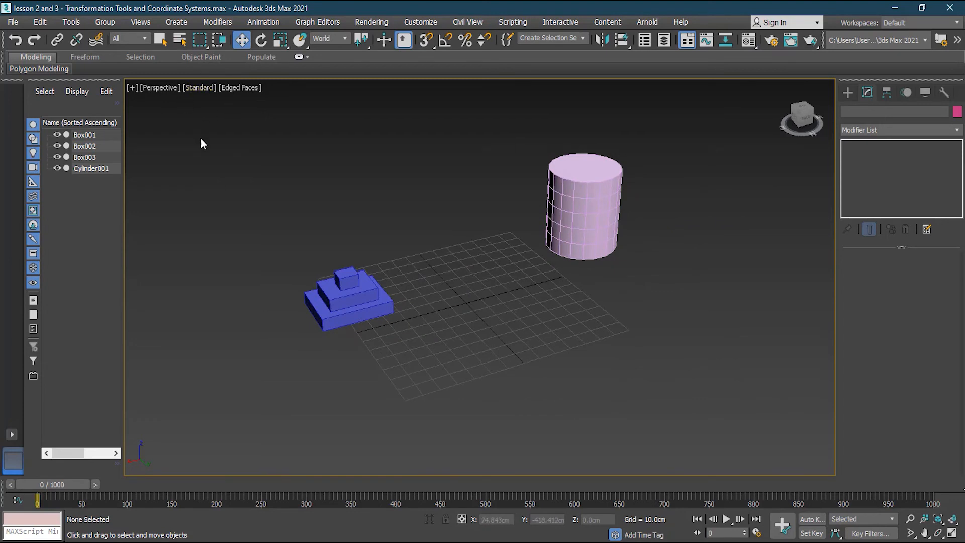
click(847, 93)
click(875, 167)
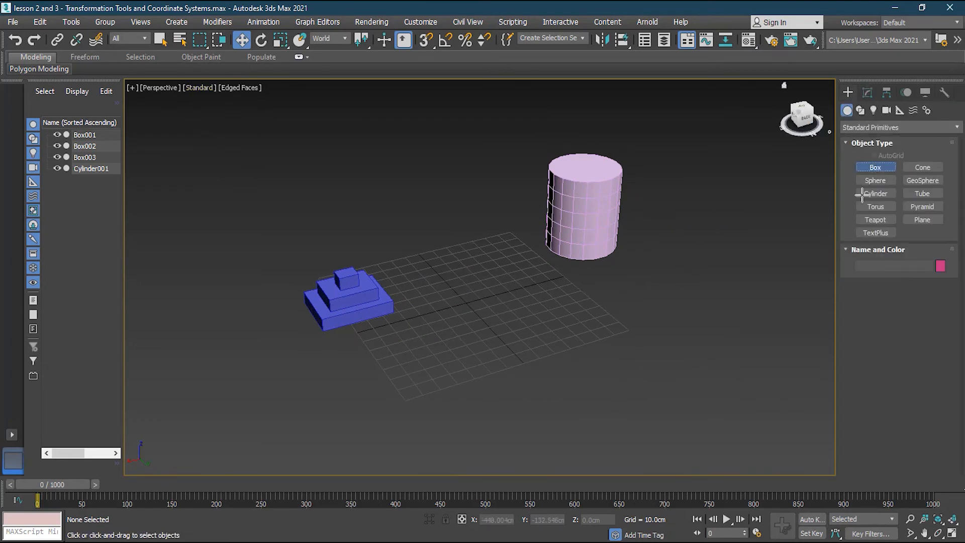
drag(434, 297, 618, 324)
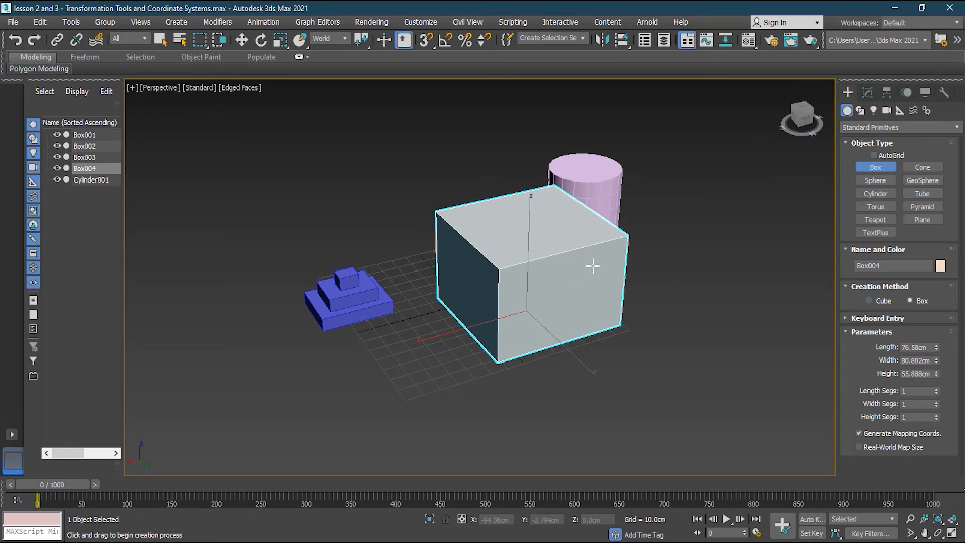
click(241, 39)
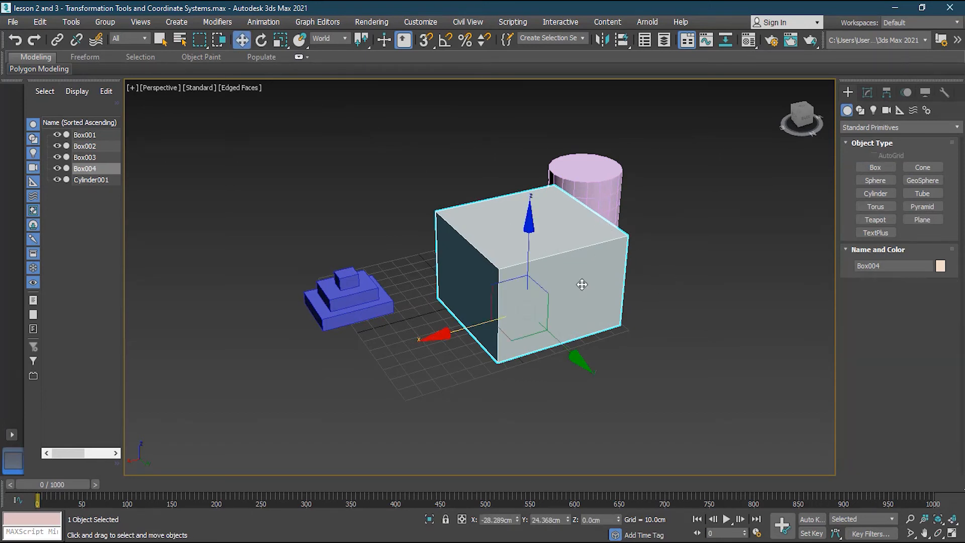
- Convert the new large box to an Editable Poly
right_click(576, 284)
mouse_move(636, 410)
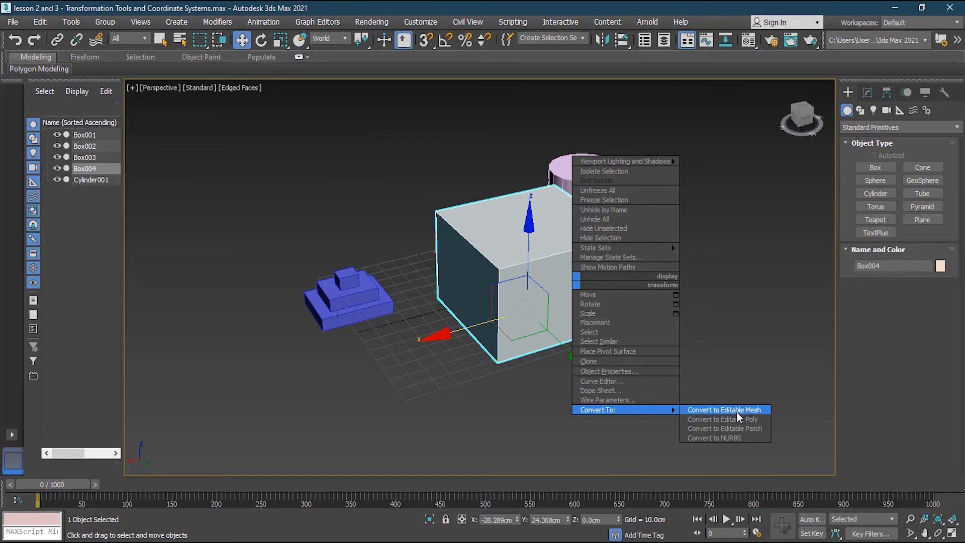
click(739, 420)
- Move the large box's two upper front vertices back along Y to form a sloped face, leave vertex editing and deselect it
click(870, 276)
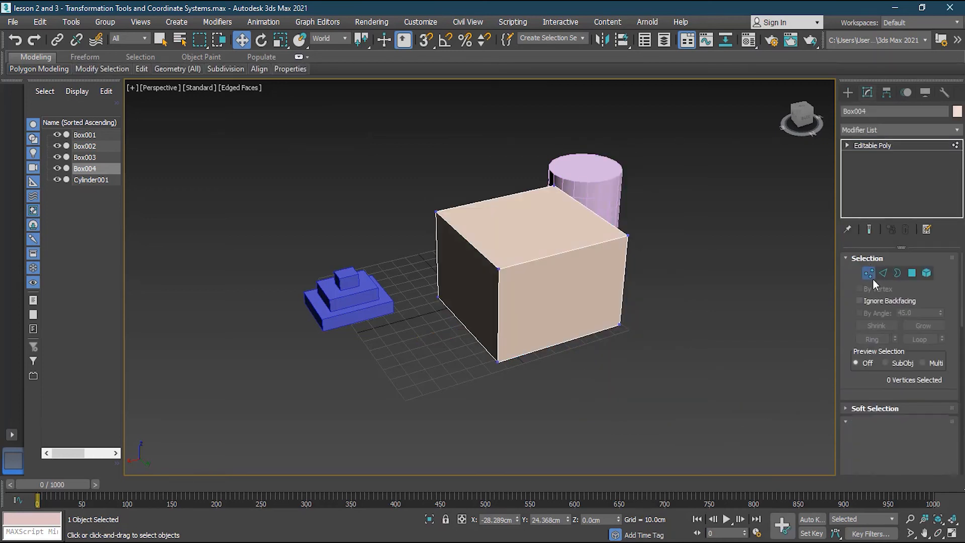
click(628, 235)
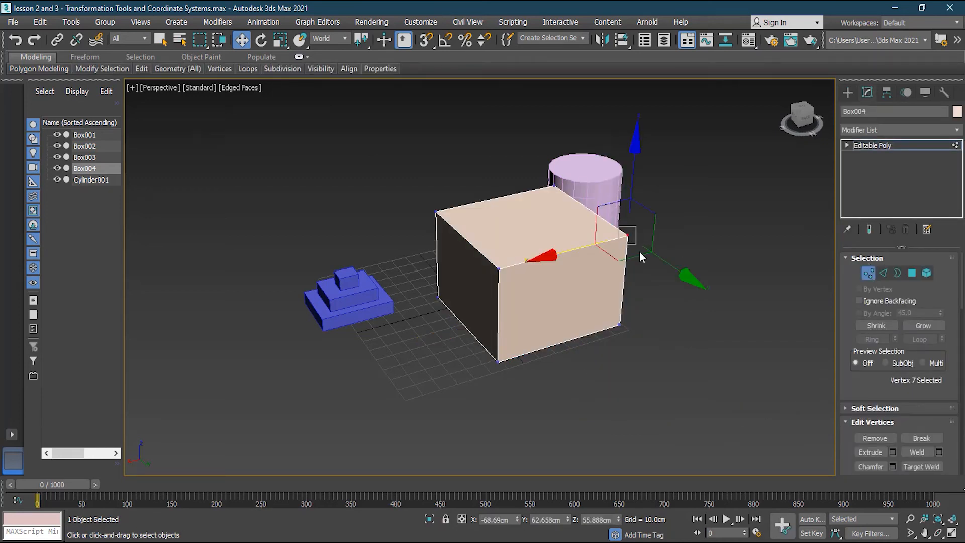
ctrl+click(499, 269)
drag(613, 293, 510, 206)
click(861, 274)
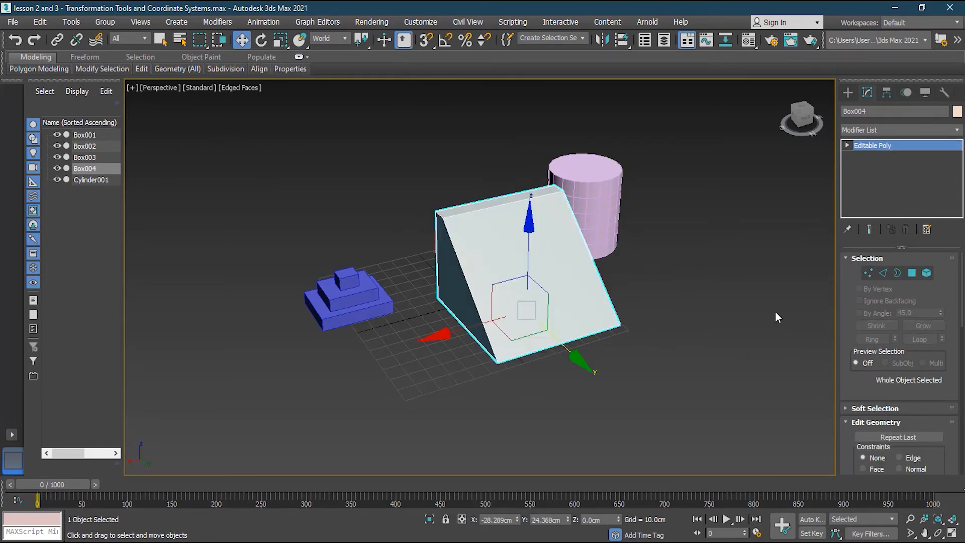
click(493, 408)
alt+middle_drag(418, 370, 436, 381)
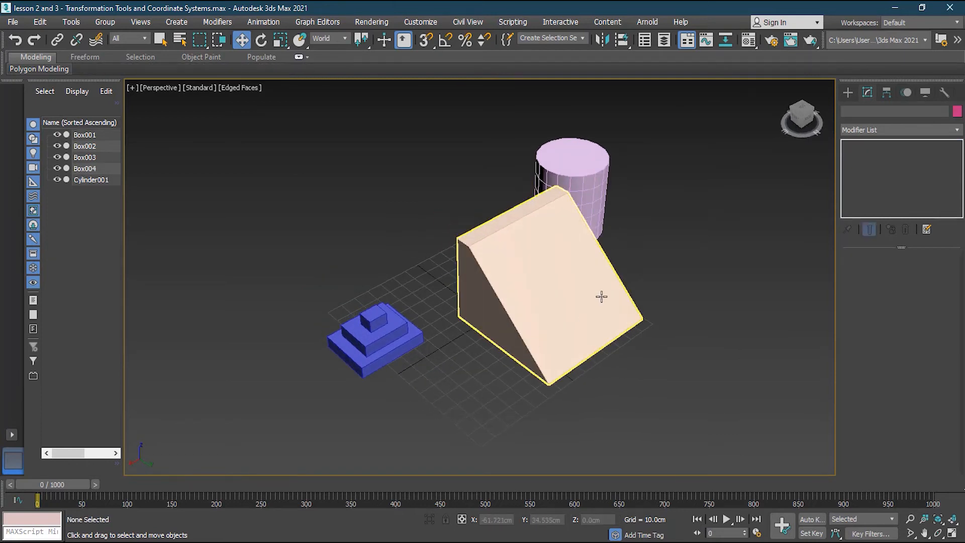
- Move the sloped box back along Y to about -30.3 cm and deselect it
middle_drag(598, 299, 562, 299)
click(540, 324)
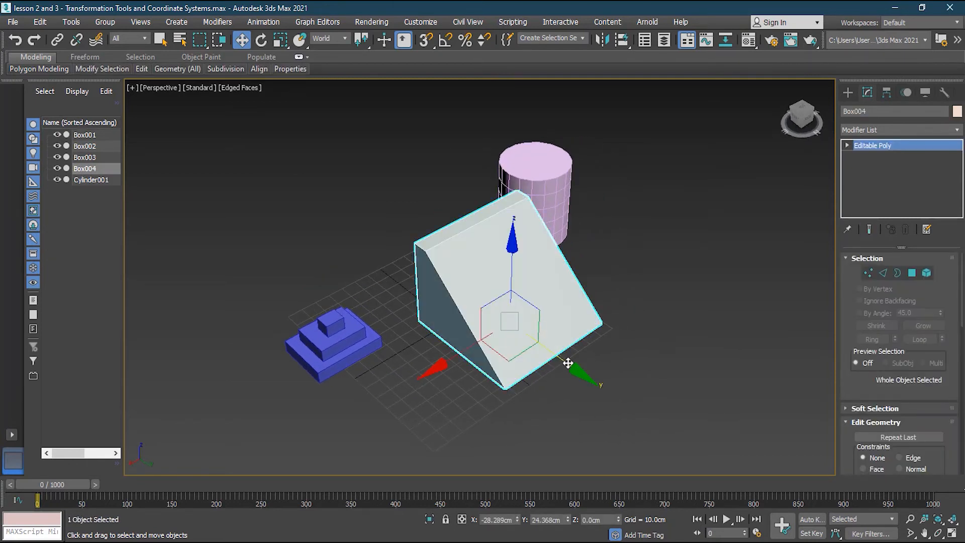
drag(567, 351, 510, 312)
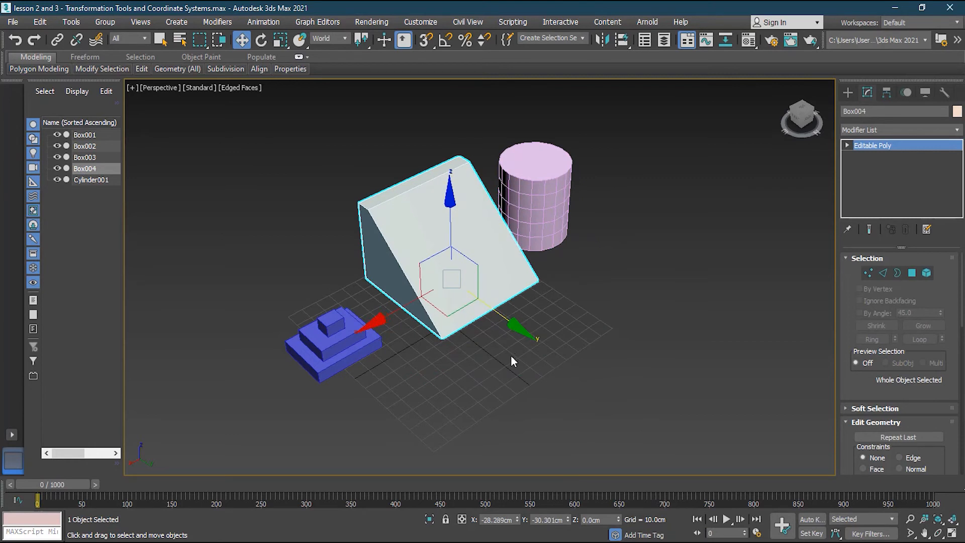
click(513, 355)
alt+middle_drag(555, 303, 605, 265)
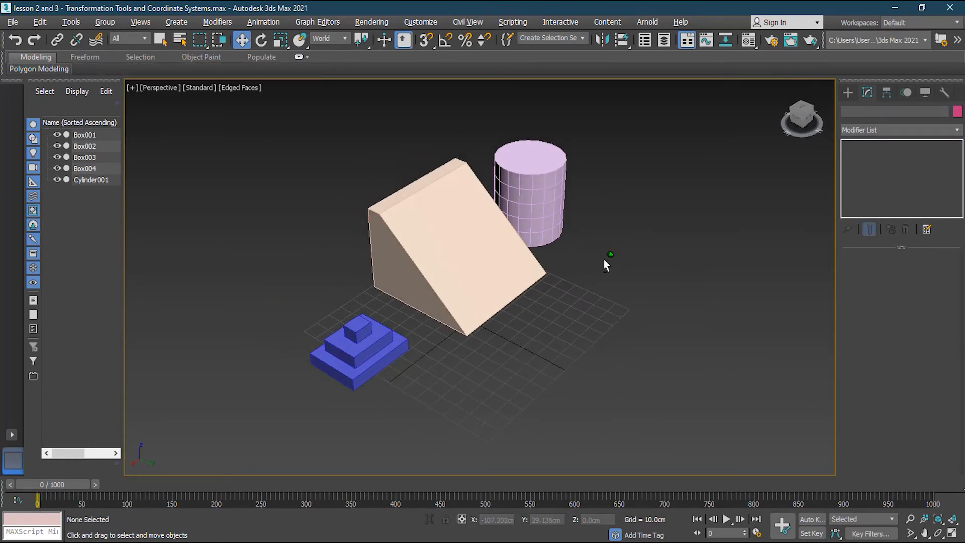
alt+middle_drag(623, 210, 500, 327)
scroll(424, 327, up, 4)
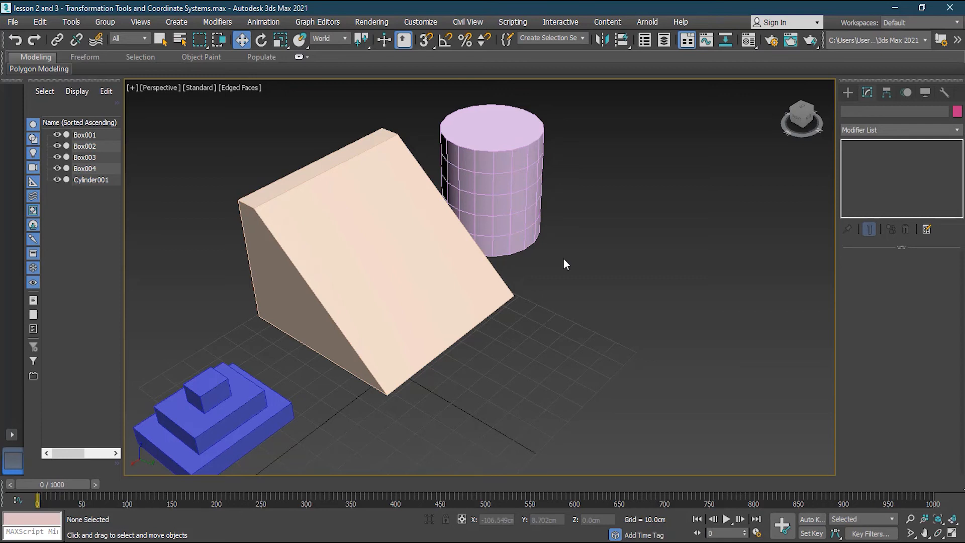
- Move the cylinder along Y away from the sloped box to about Y 26.1 cm and deselect it
click(474, 283)
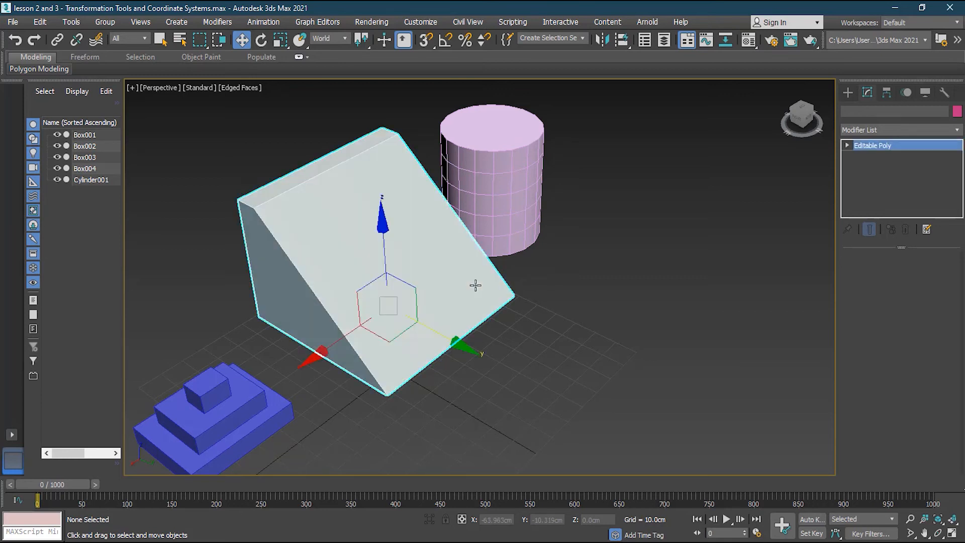
mouse_move(436, 399)
alt+middle_down()
mouse_move(474, 392)
mouse_move(474, 366)
mouse_move(429, 387)
alt+middle_up()
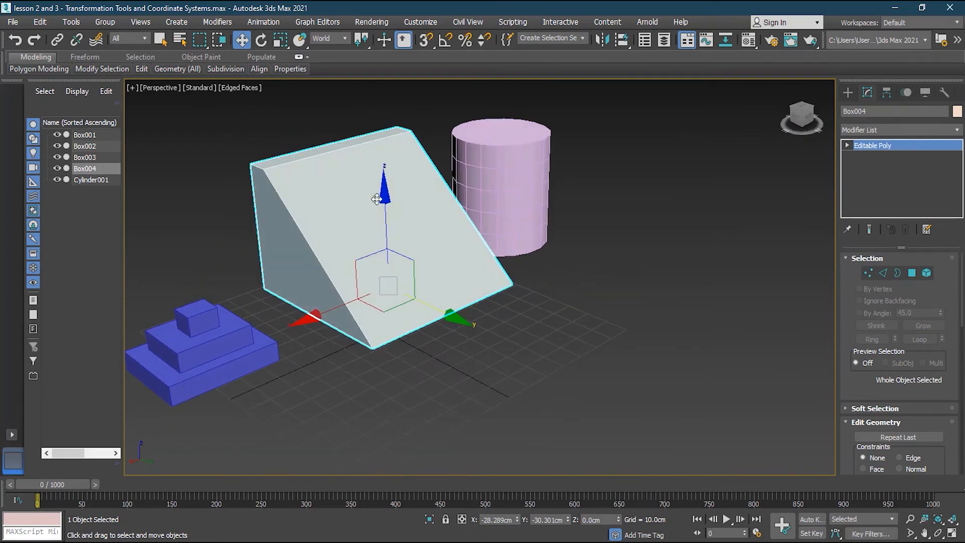
middle_drag(488, 312, 487, 341)
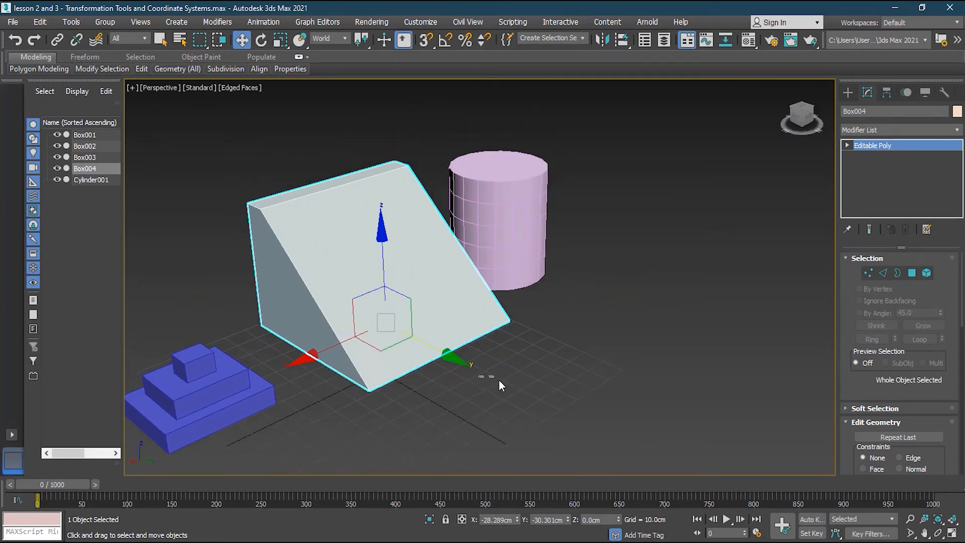
click(543, 285)
drag(545, 285, 640, 341)
click(605, 373)
mouse_move(465, 359)
alt+middle_down()
mouse_move(488, 373)
mouse_move(479, 360)
alt+middle_up()
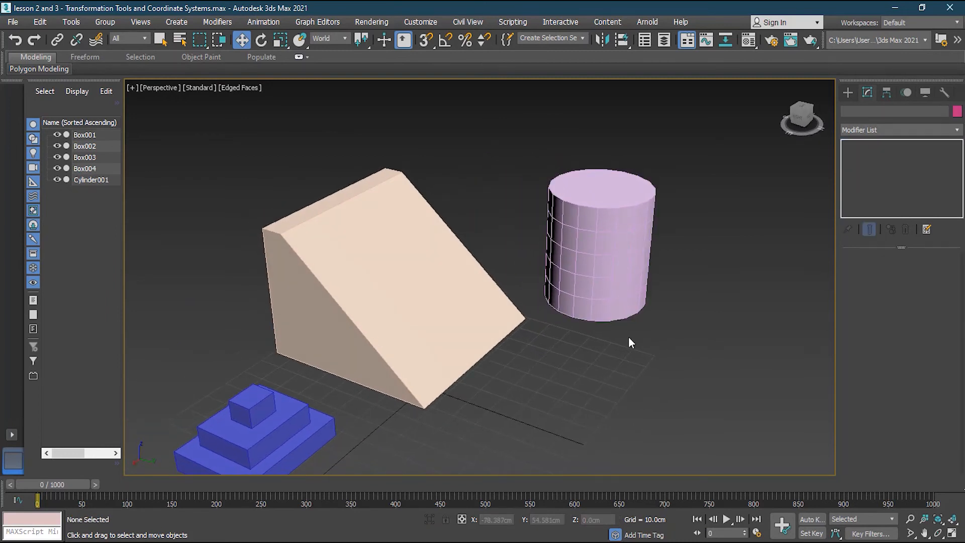
- Tilt the cylinder about -50° around X and move it onto the sloped face at about X -43.8, Y -15.5, Z 28 cm
click(641, 304)
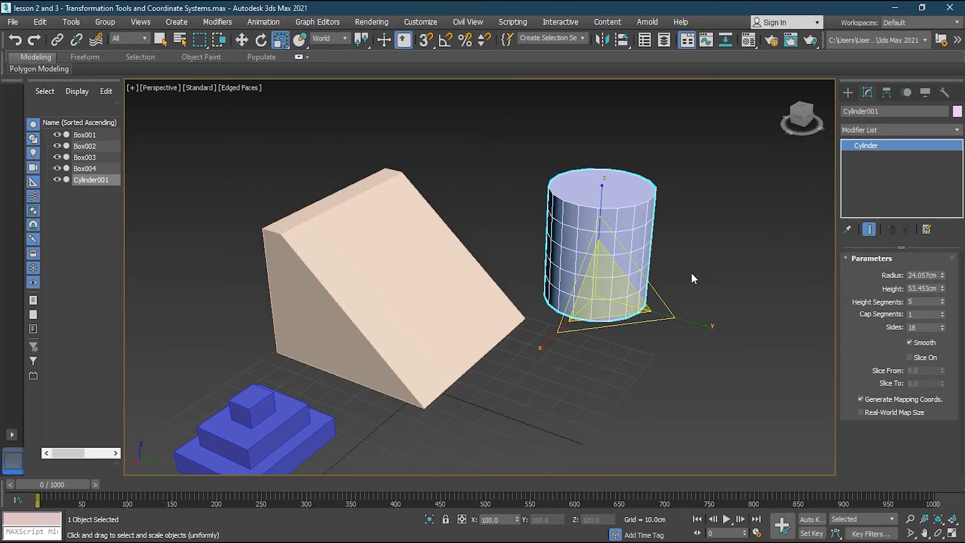
key(e)
drag(663, 262, 681, 315)
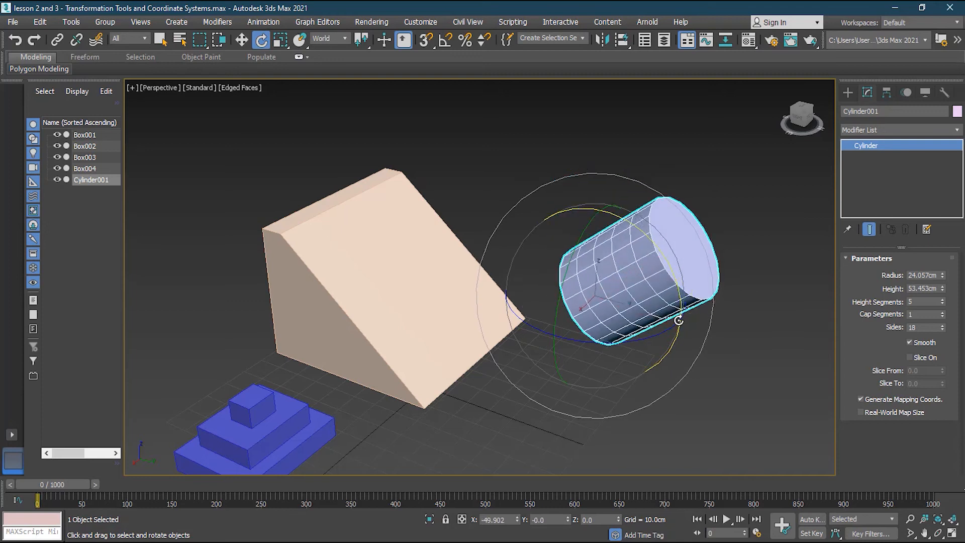
key(w)
drag(607, 350, 551, 393)
drag(611, 380, 528, 375)
drag(455, 274, 454, 218)
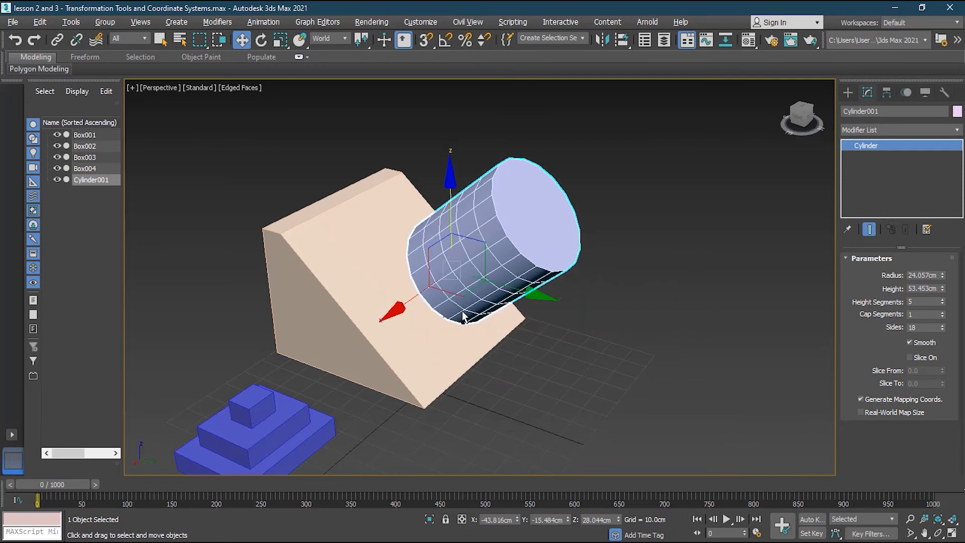
- Adjust the cylinder's tilt from a side view and move it closer to the slope, to about Y -21.9, Z 23.8 cm
key(ctrl+d)
mouse_move(503, 365)
alt+middle_down()
mouse_move(548, 352)
mouse_move(526, 339)
mouse_move(556, 308)
mouse_move(497, 241)
alt+middle_up()
click(554, 198)
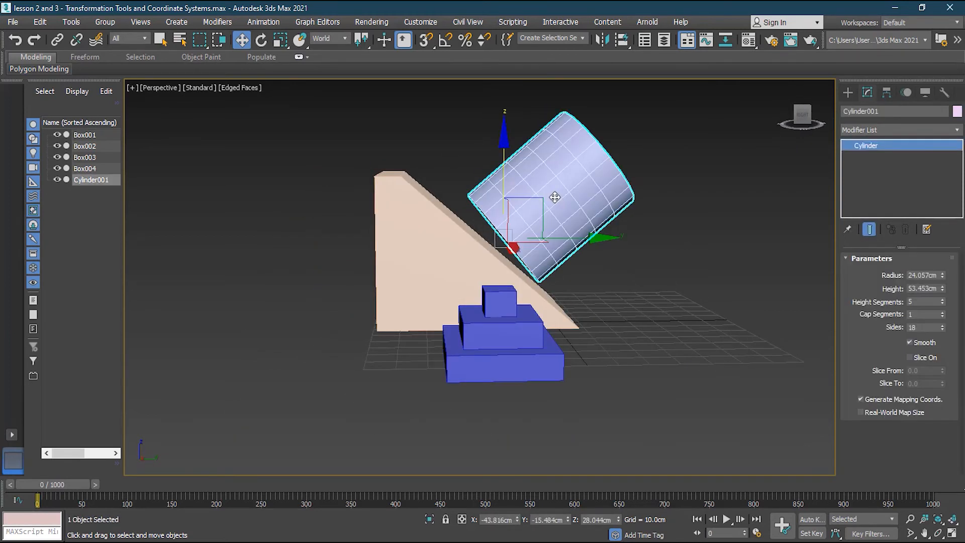
key(e)
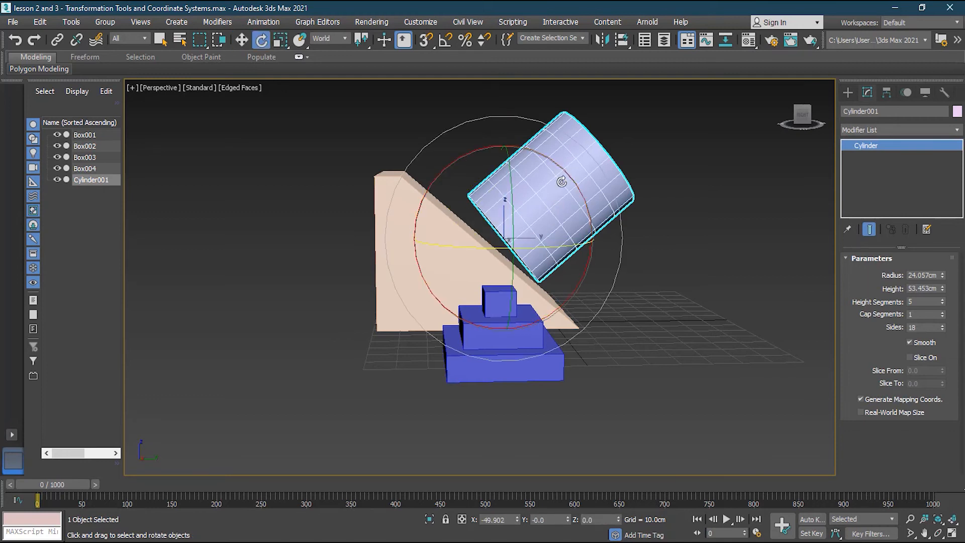
drag(570, 177, 563, 170)
key(w)
drag(544, 205, 529, 215)
alt+middle_drag(592, 246, 647, 273)
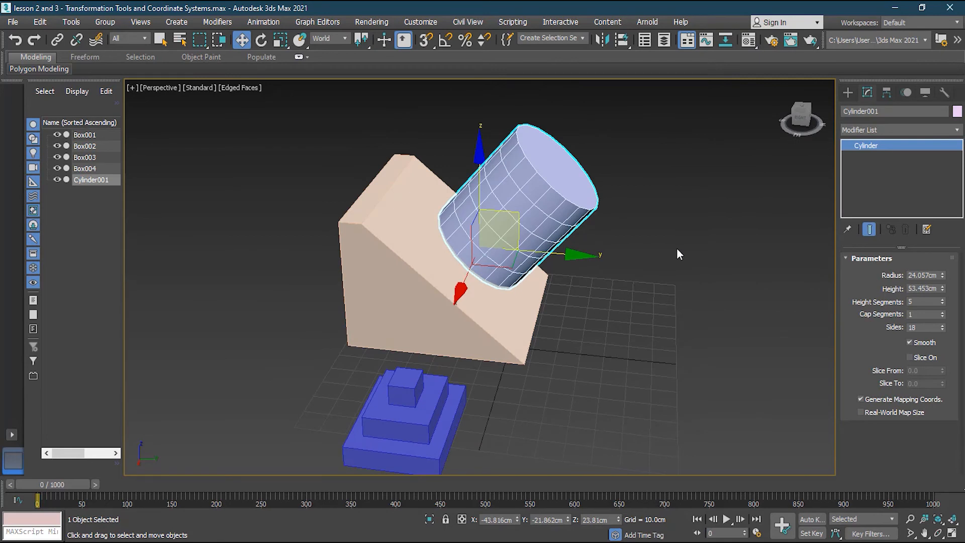
- Undo the cylinder's manual rotations and moves back to its upright place on the grid
key(ctrl+z)
key(ctrl+z)
key(ctrl+z)
key(ctrl+z)
key(ctrl+z)
key(ctrl+z)
key(ctrl+z)
key(ctrl+z)
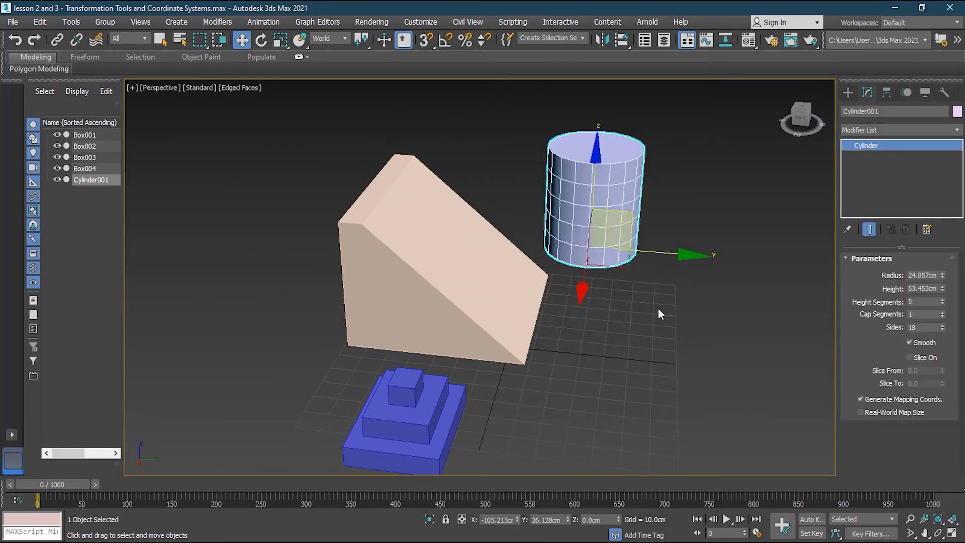
- Switch the Align tool to Normal Align with the cylinder selected, cancel the pick and deselect the cylinder
click(683, 306)
alt+middle_drag(683, 279, 570, 287)
click(570, 288)
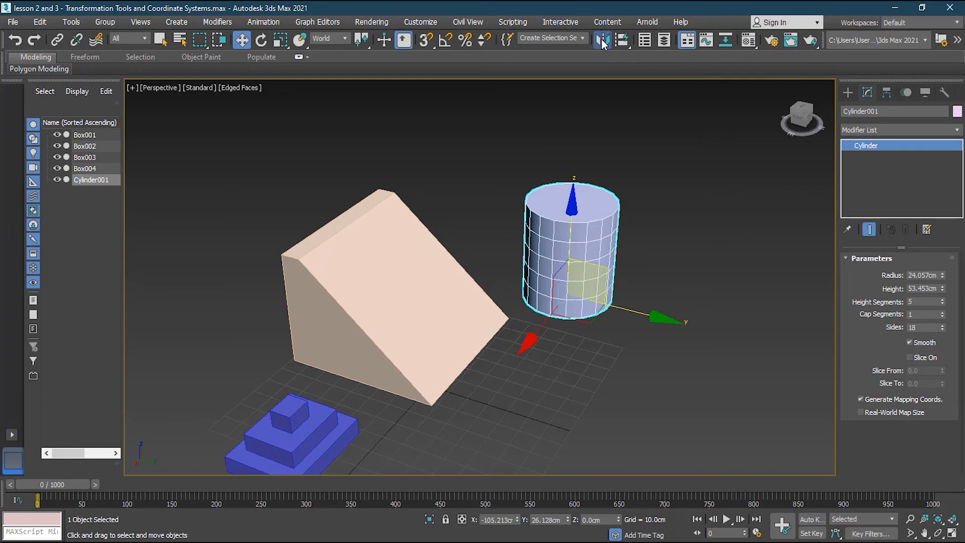
drag(621, 40, 626, 99)
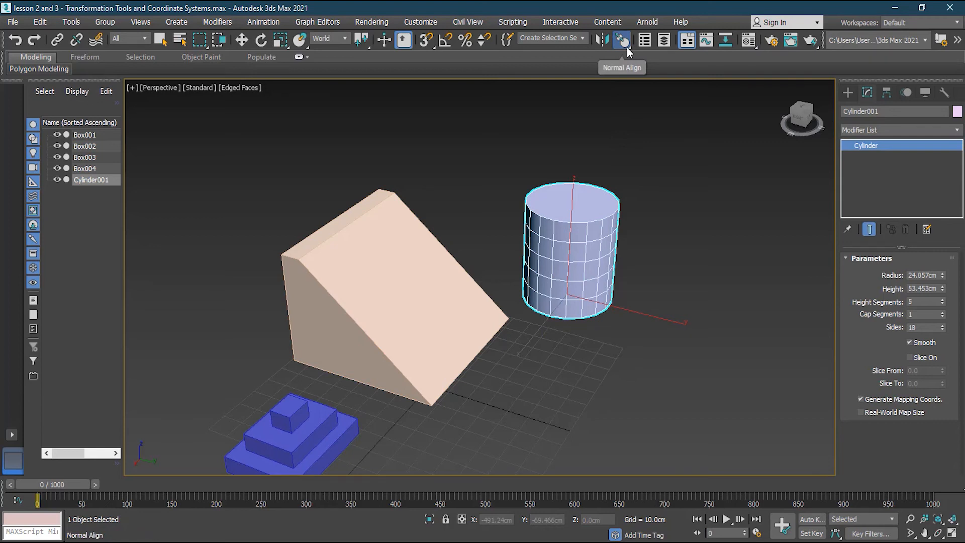
drag(623, 41, 626, 95)
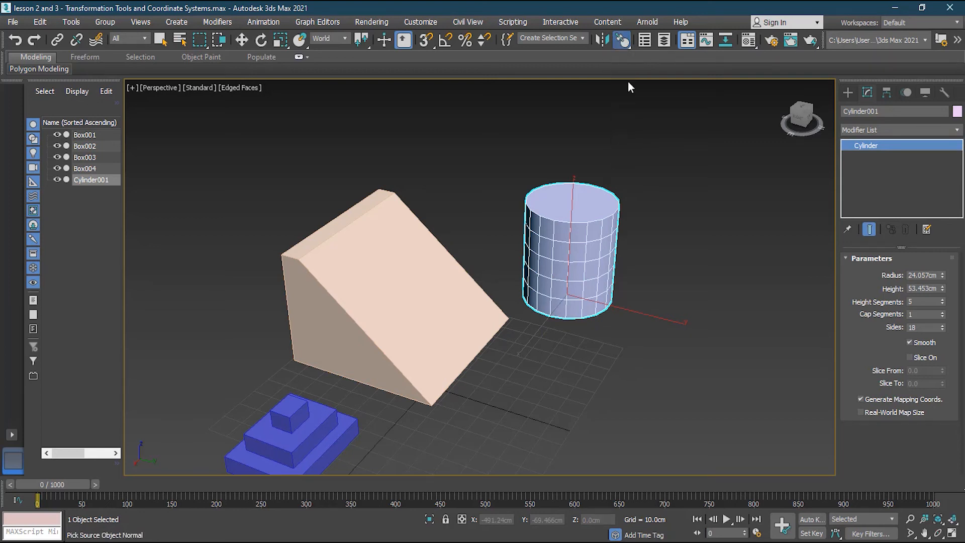
right_click(668, 156)
click(674, 168)
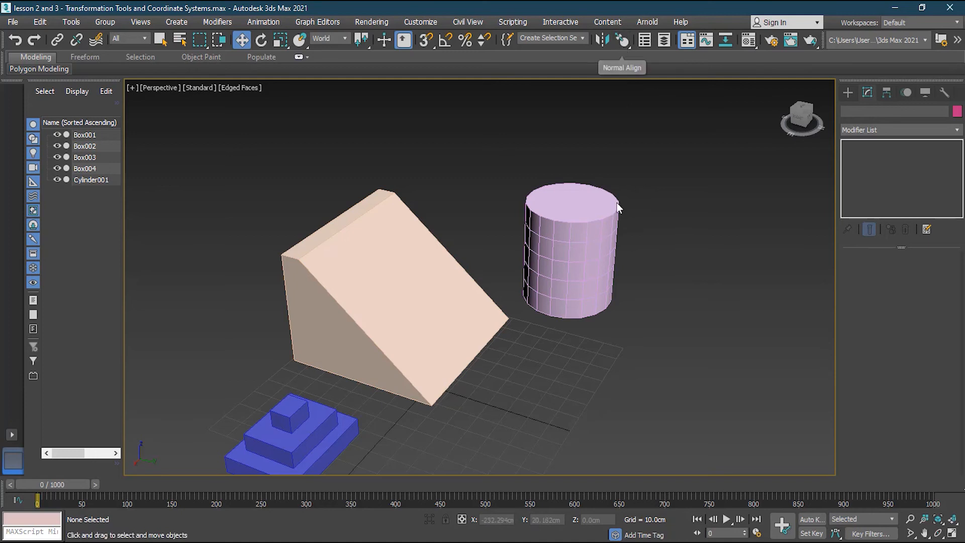
- Use Normal Align to match the cylinder's top cap to the large box's sloped face
click(608, 221)
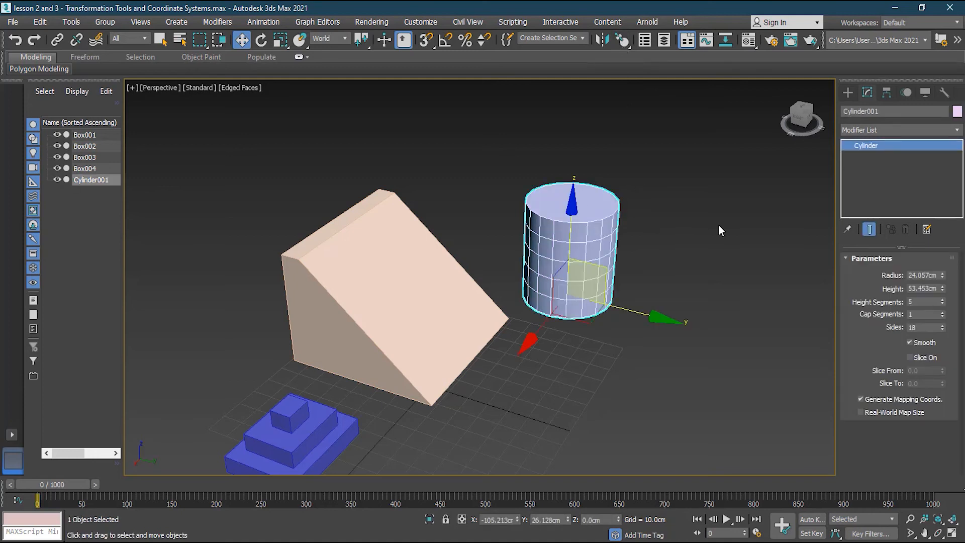
click(622, 41)
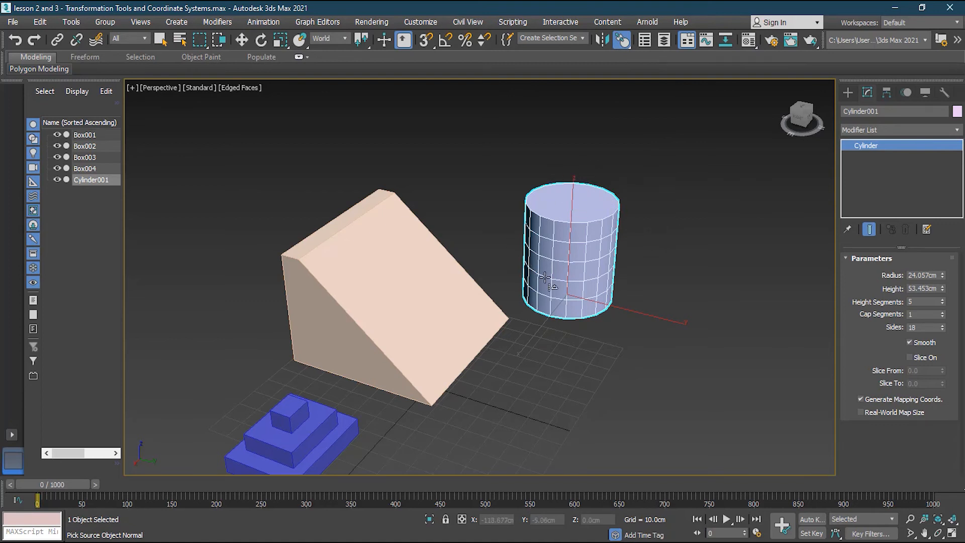
alt+middle_drag(600, 347, 571, 281)
alt+middle_drag(594, 221, 587, 306)
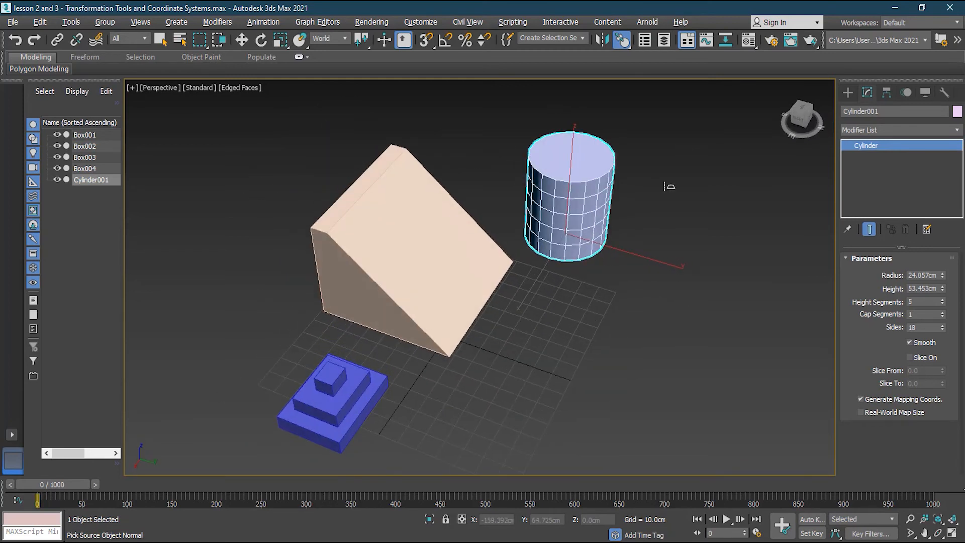
middle_drag(668, 187, 662, 234)
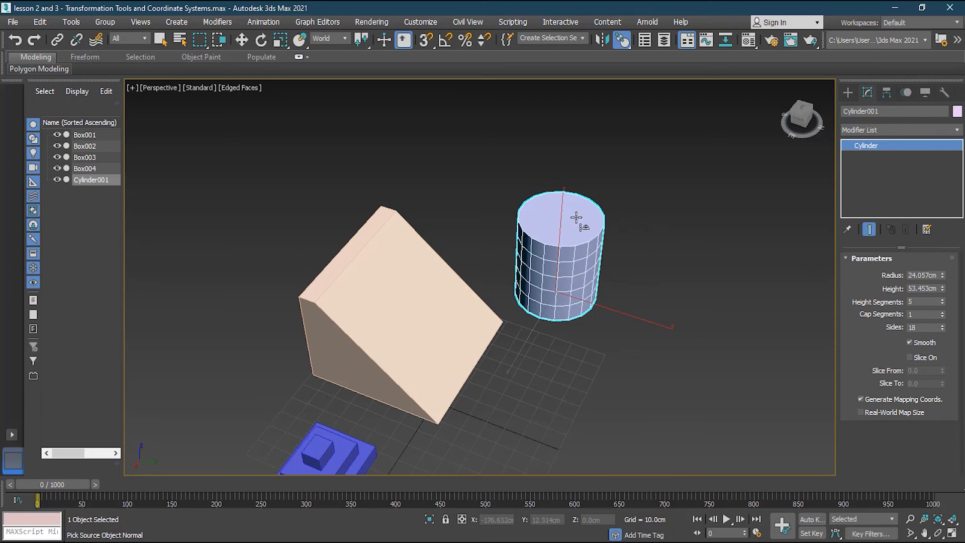
scroll(576, 217, up, 2)
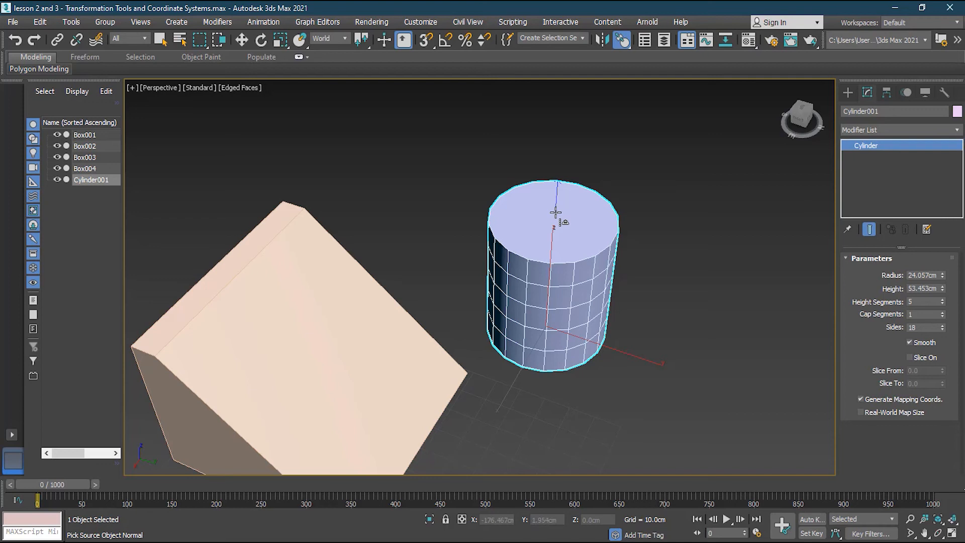
click(554, 214)
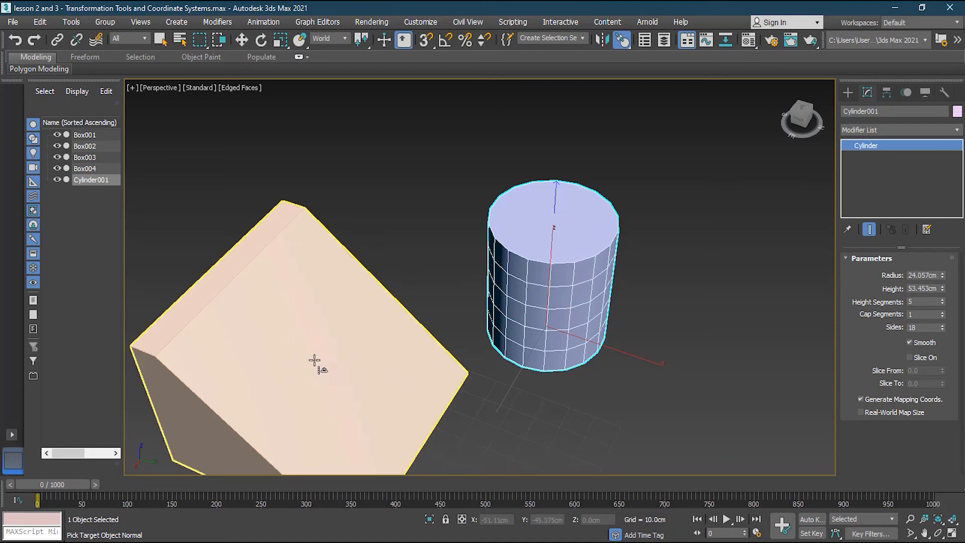
mouse_move(333, 377)
mouse_down()
mouse_move(361, 361)
mouse_move(340, 332)
mouse_move(312, 349)
mouse_move(333, 366)
mouse_move(327, 342)
mouse_move(318, 362)
mouse_move(340, 355)
mouse_move(333, 346)
mouse_move(330, 360)
mouse_up()
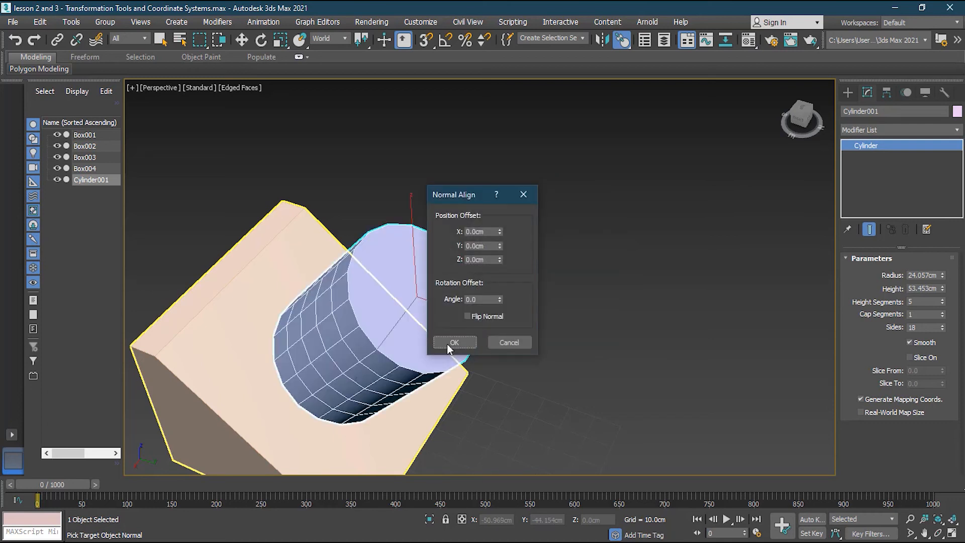
- Set the Normal Align rotation offset angle to -10 and try Flip Normal, leaving it switched off
drag(459, 198, 567, 180)
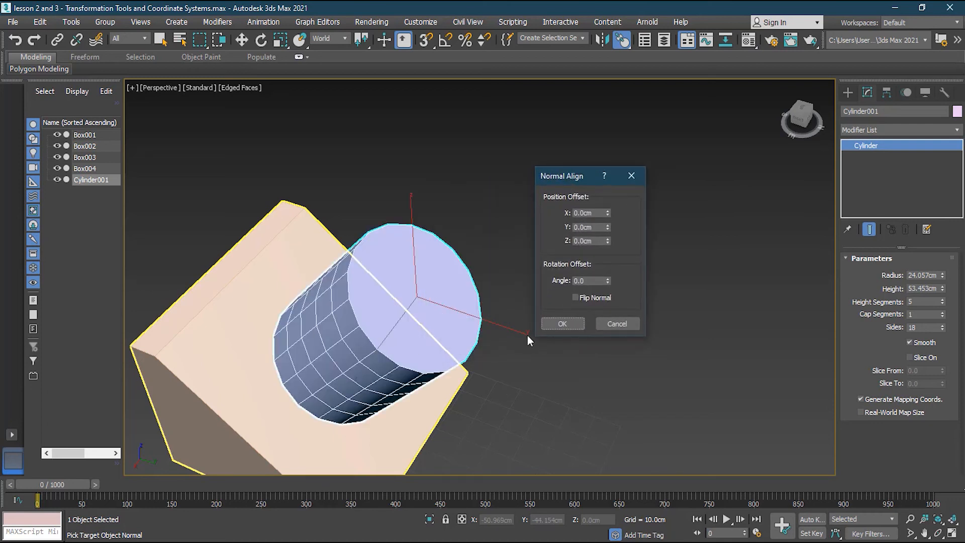
drag(608, 280, 523, 336)
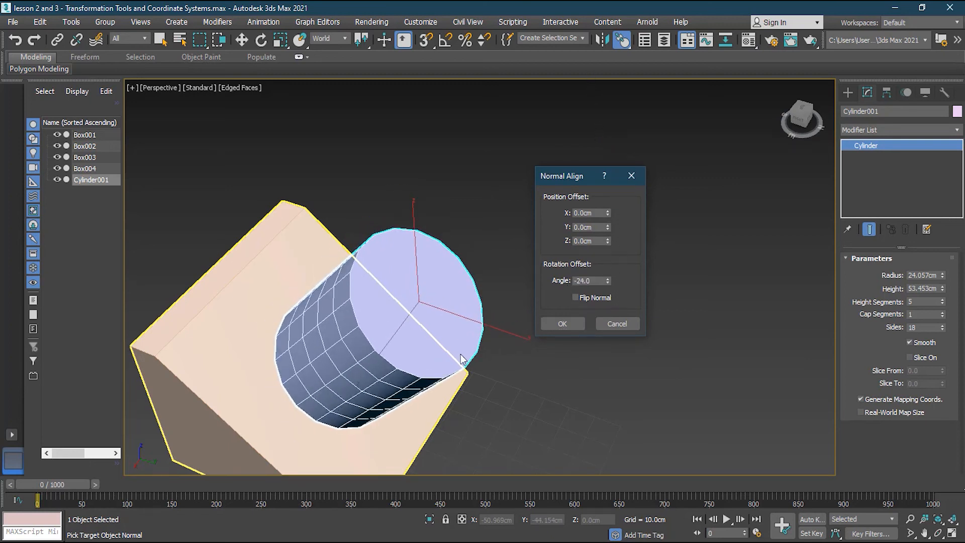
drag(607, 277, 620, 258)
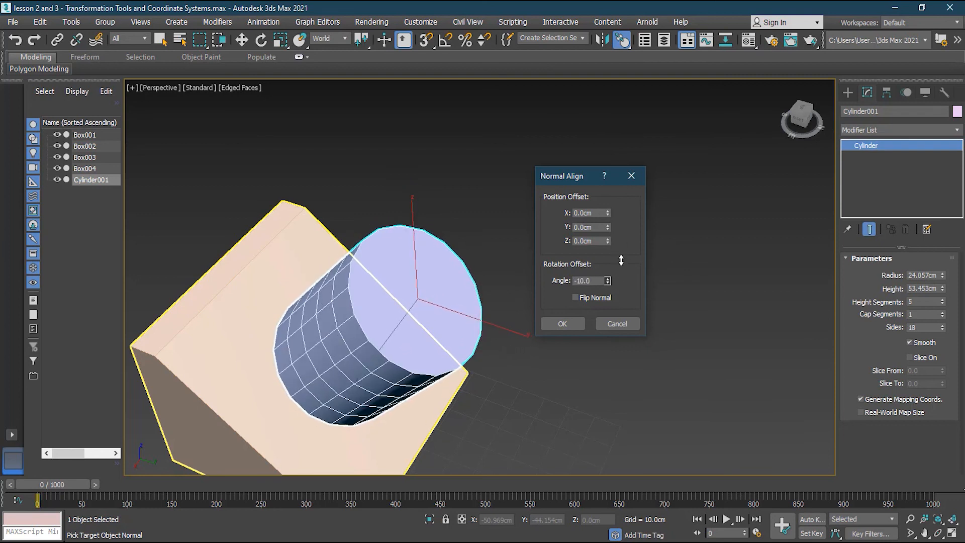
click(603, 300)
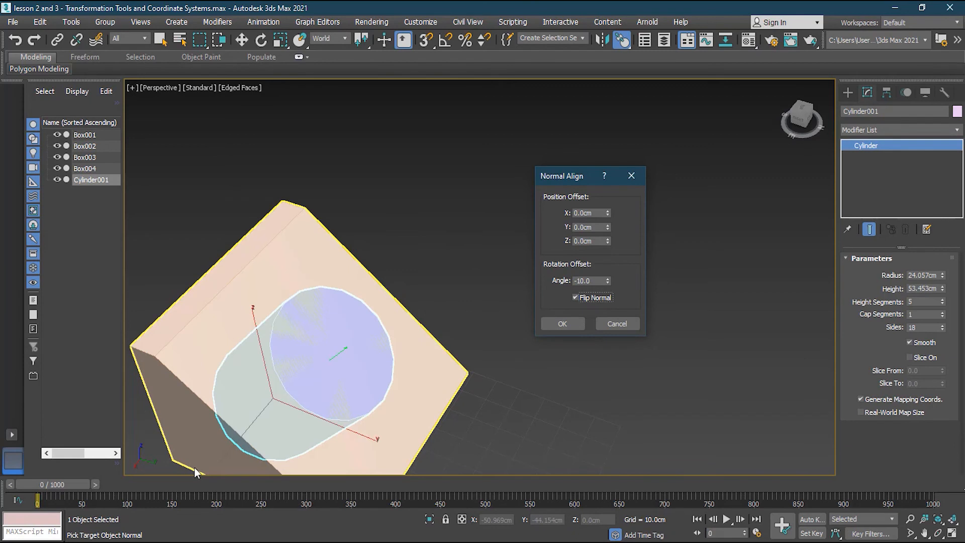
click(608, 298)
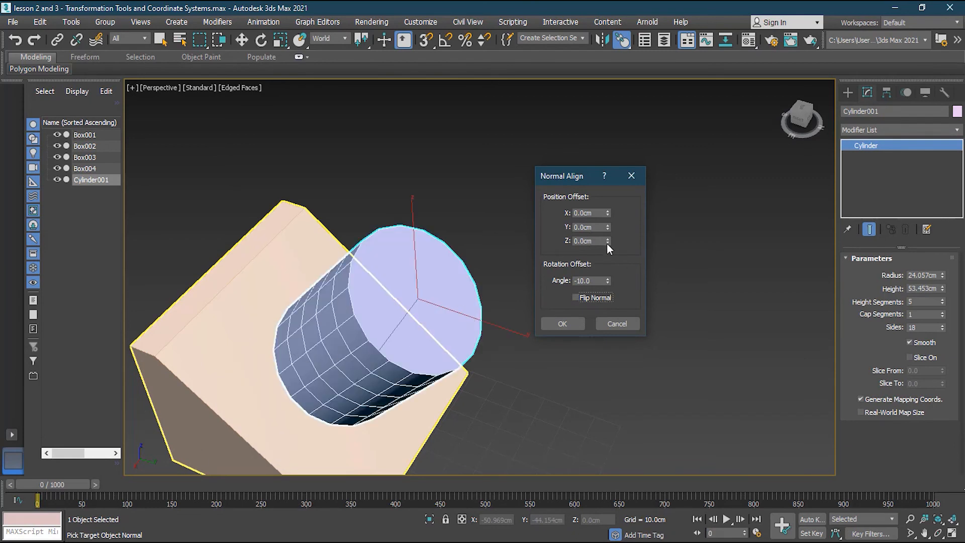
- Set the position offset to X -6.08, Y -0.55 and Z 6.97 cm, accept the Normal Align and deselect the cylinder
drag(607, 213, 704, 327)
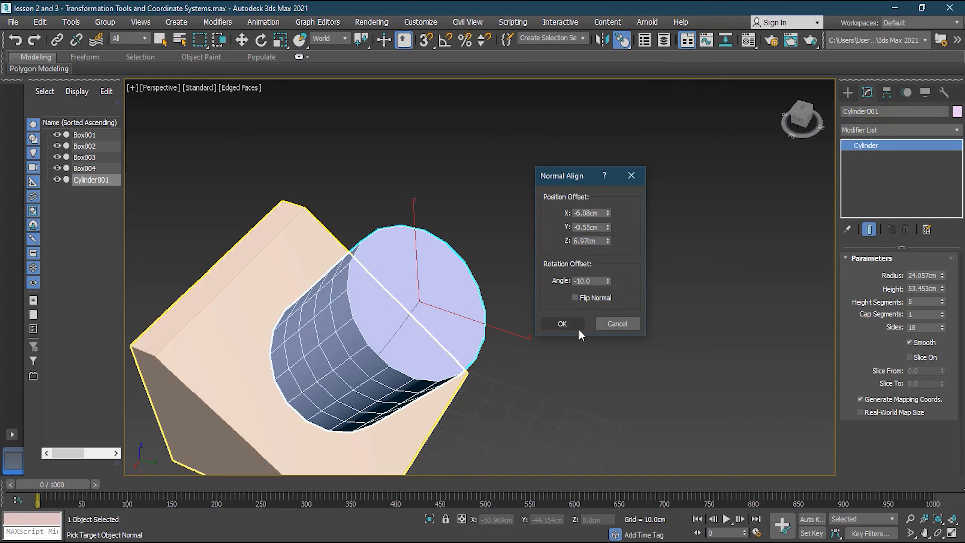
click(563, 323)
alt+middle_drag(474, 423, 505, 369)
click(480, 386)
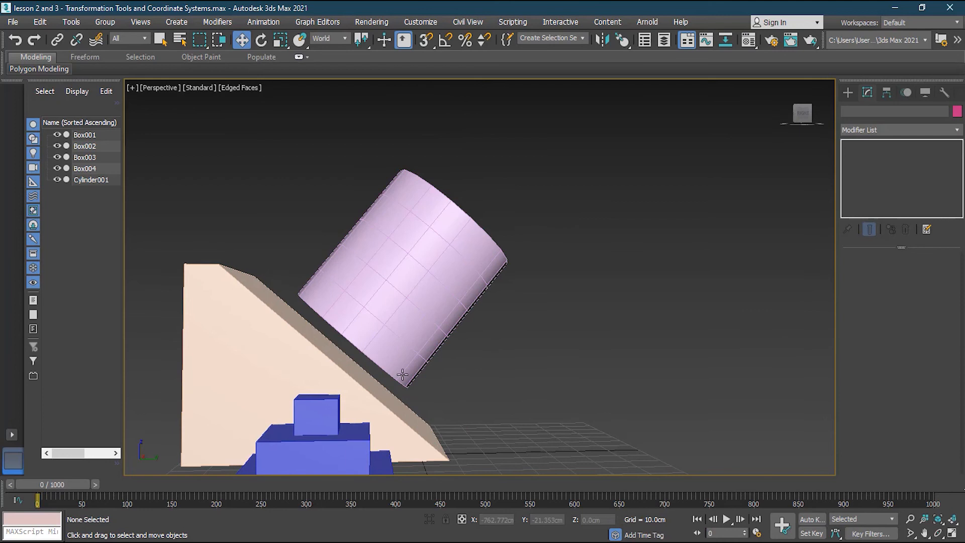
alt+middle_drag(515, 429, 472, 367)
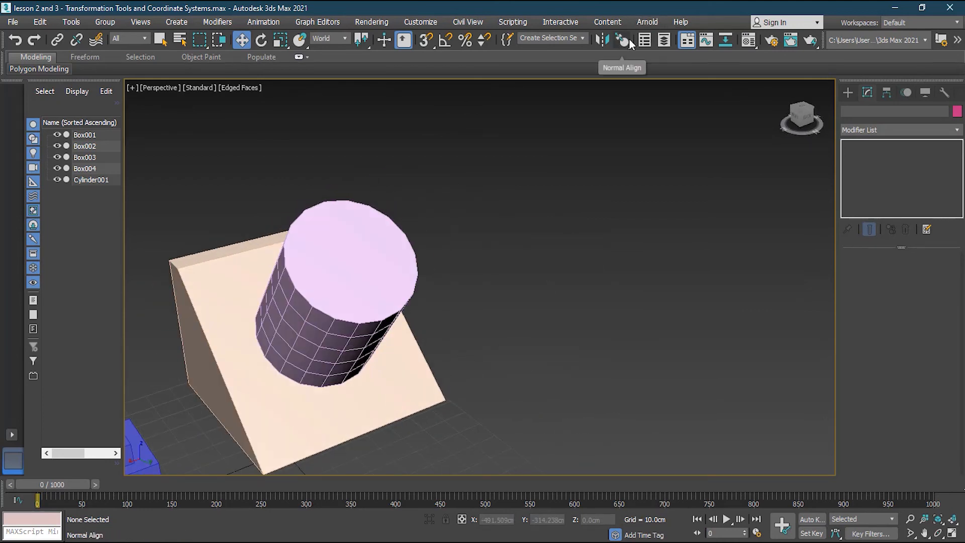
alt+middle_drag(502, 336, 673, 340)
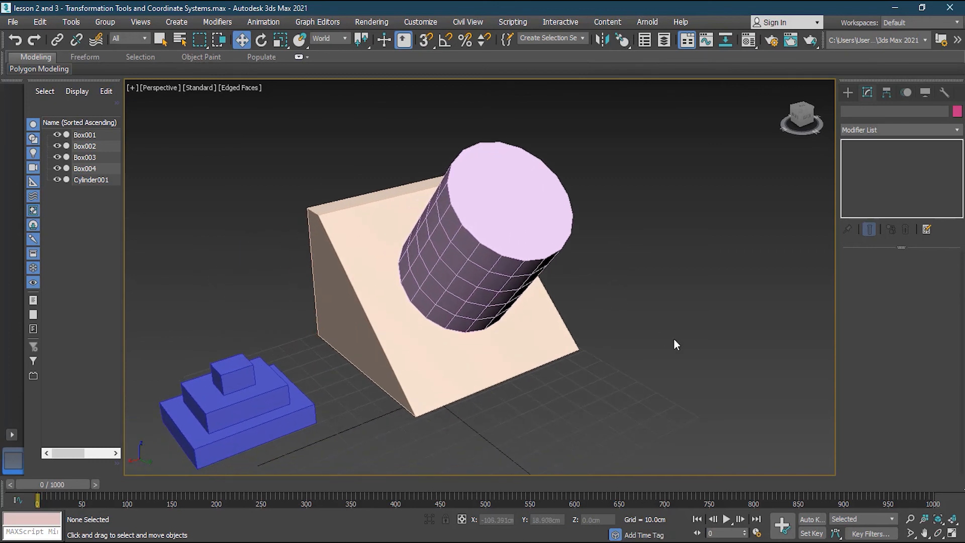
click(623, 42)
drag(623, 41, 622, 123)
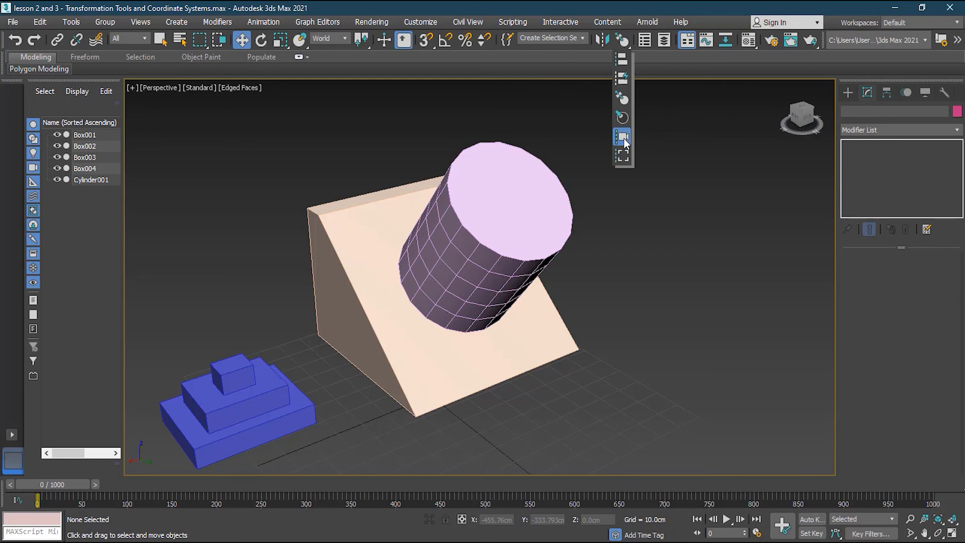
click(623, 157)
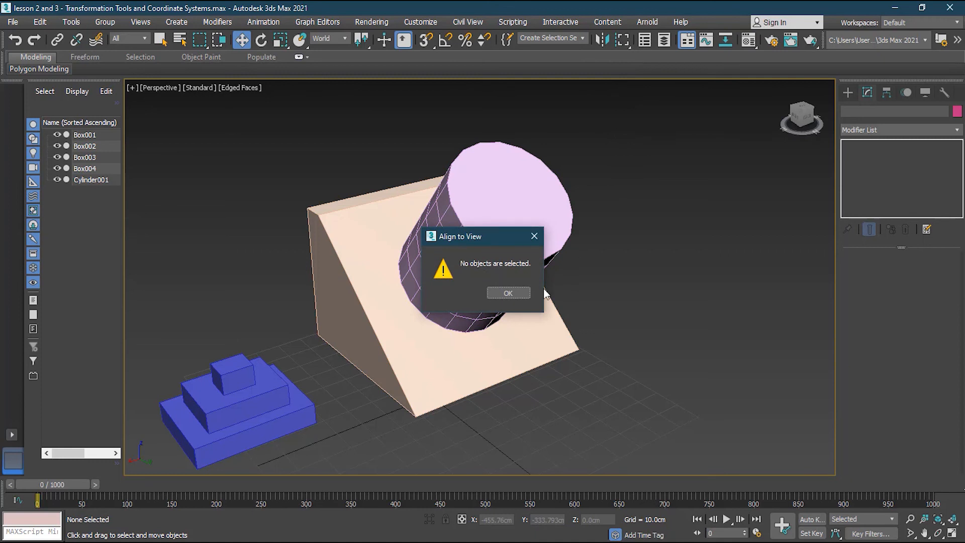
click(523, 293)
- Select the cylinder and start Align to View, try the X and Y axes, and choose Align Z
click(522, 291)
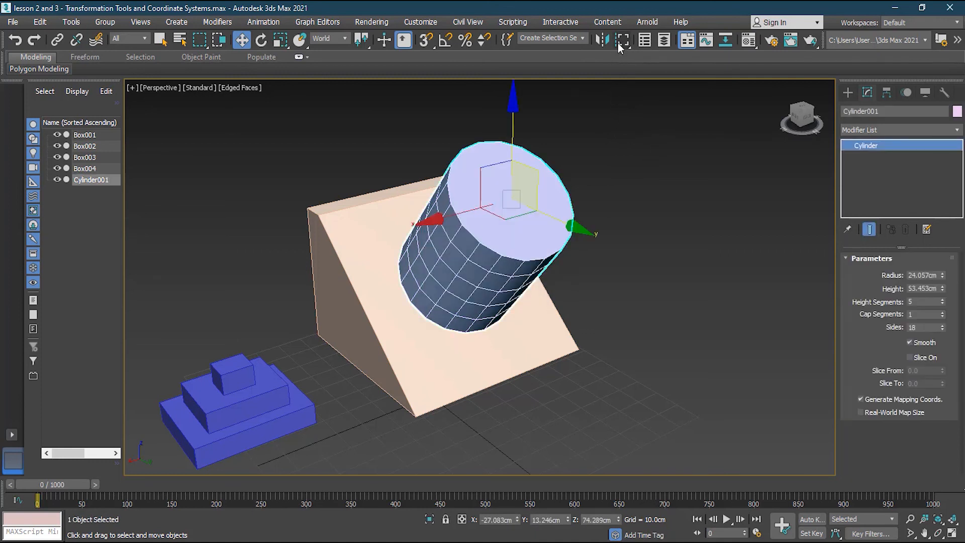
drag(623, 42, 622, 160)
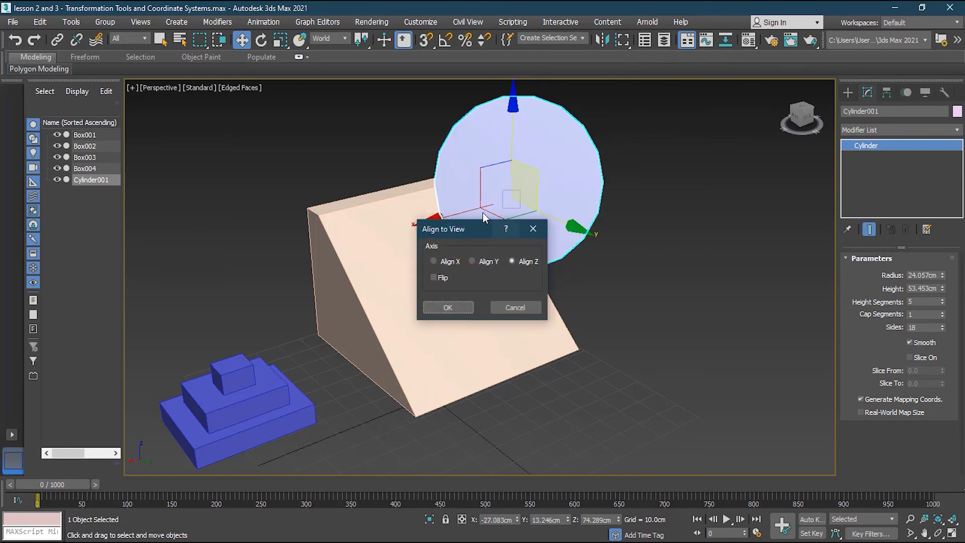
drag(487, 237, 708, 267)
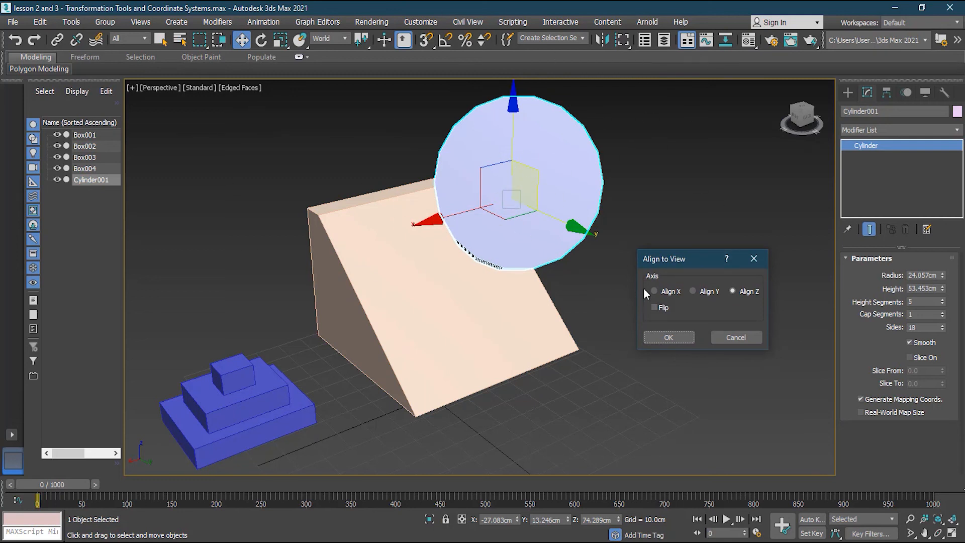
click(674, 294)
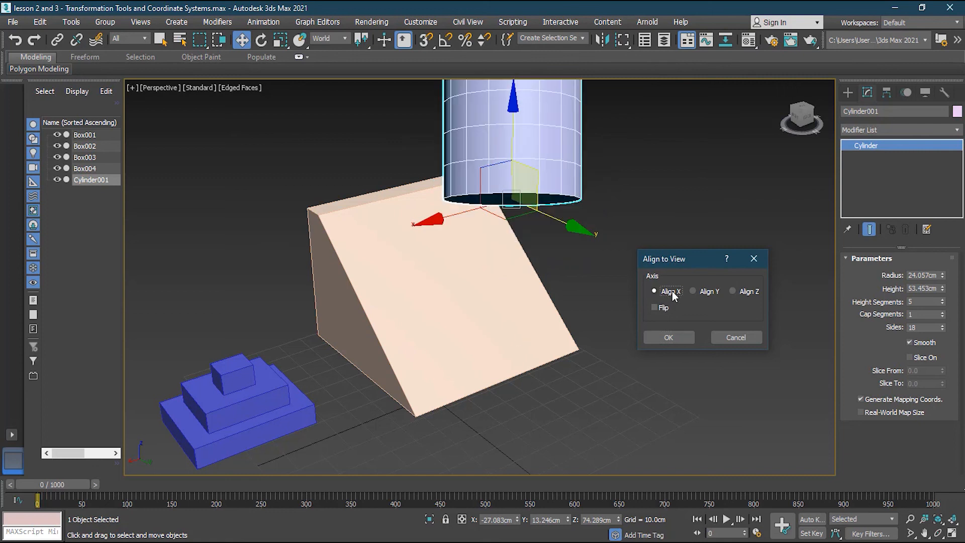
click(709, 296)
click(748, 294)
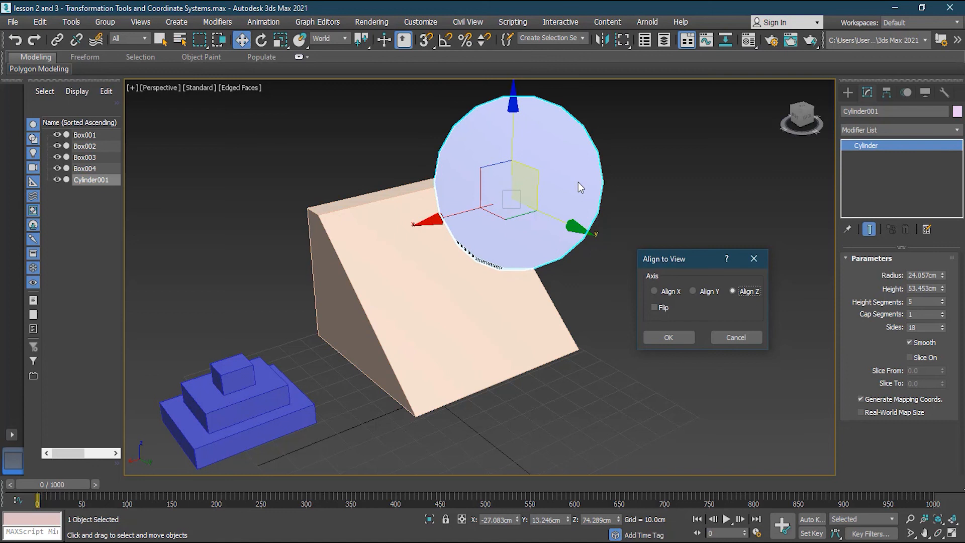
- Try Flip and leave it switched off, accept the Align to View and deselect the cylinder
click(663, 312)
click(662, 310)
click(681, 344)
click(680, 344)
alt+middle_drag(470, 314, 422, 297)
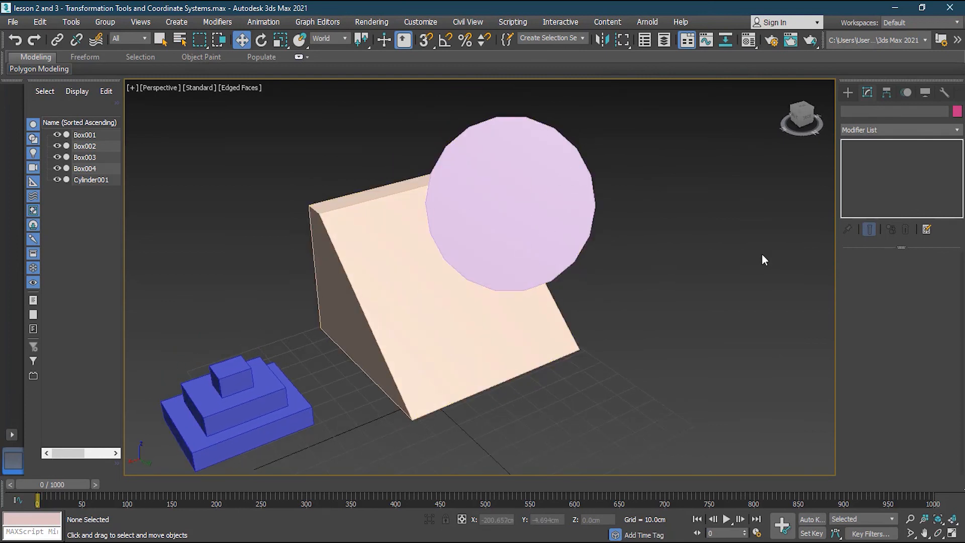
right_click(683, 288)
click(556, 360)
scroll(583, 336, down, 3)
alt+middle_drag(582, 337, 528, 358)
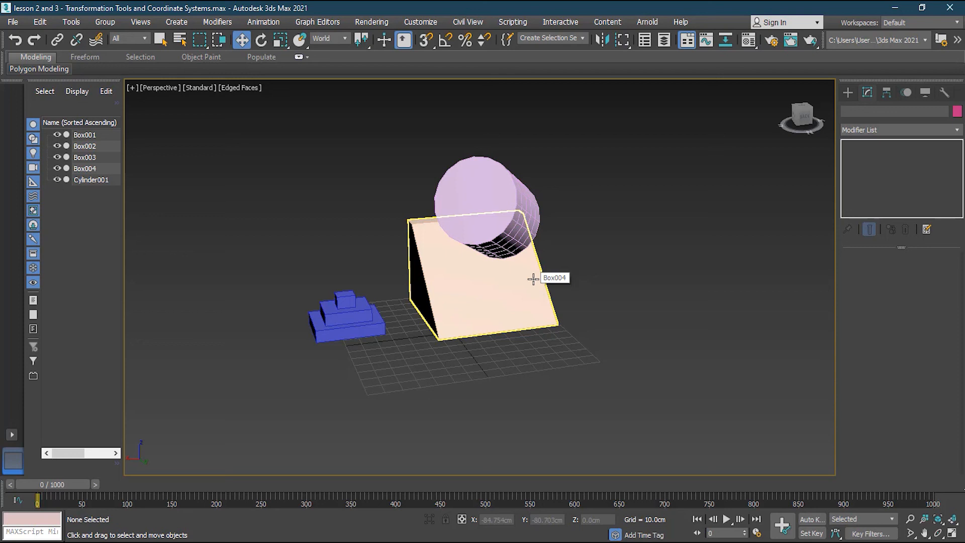
scroll(408, 254, up, 3)
scroll(408, 254, down, 3)
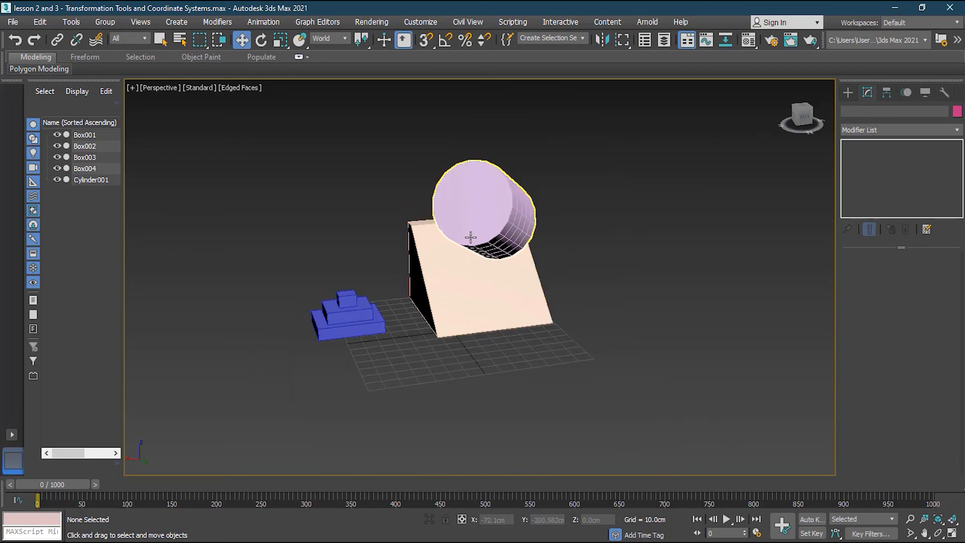